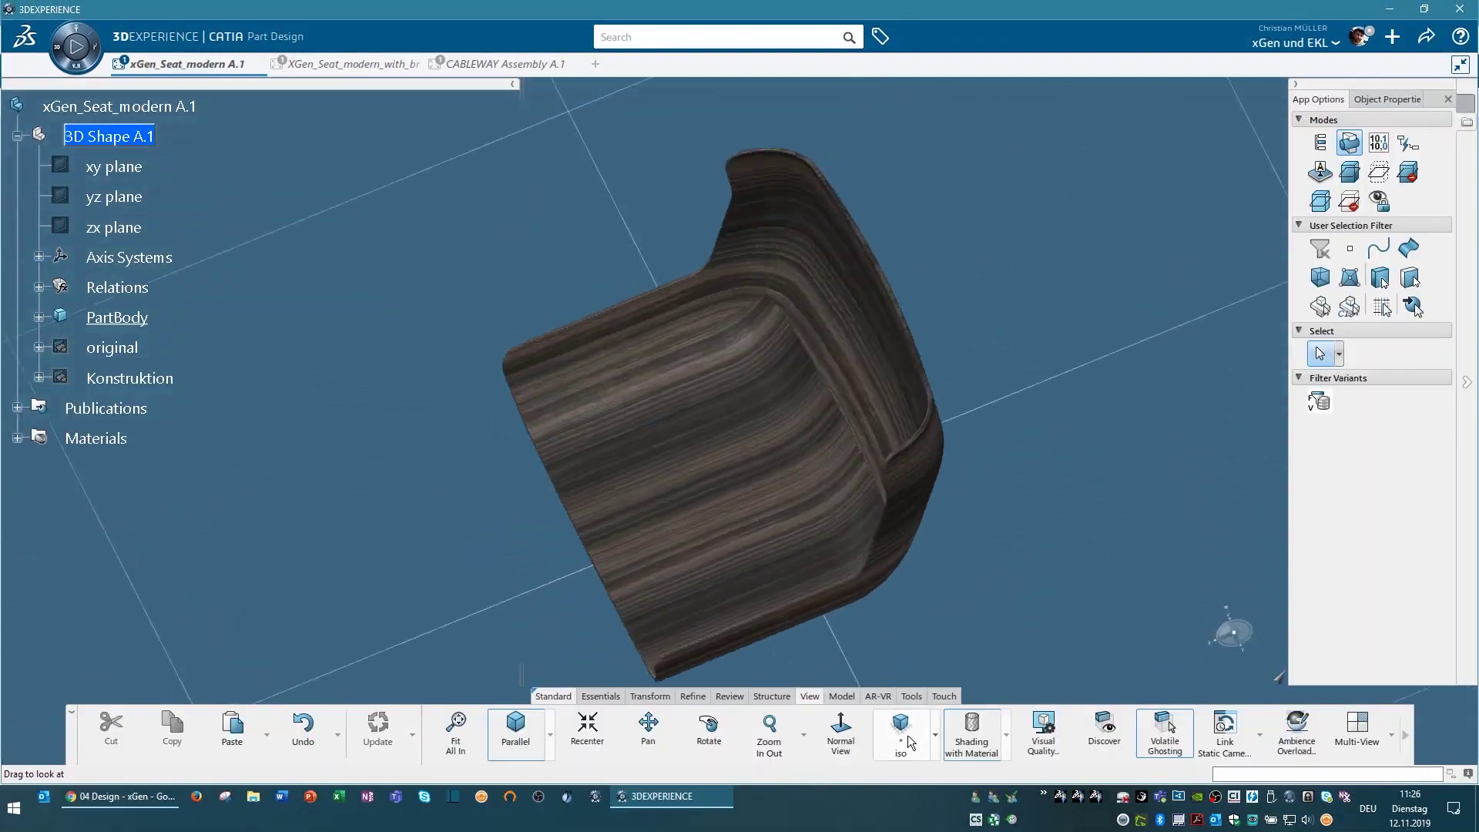
Switch to the Chrome window '04 Design - xGen' showing the xGen_Seat_modern seat
{"action": "left_click", "coordinate": [900, 731]}
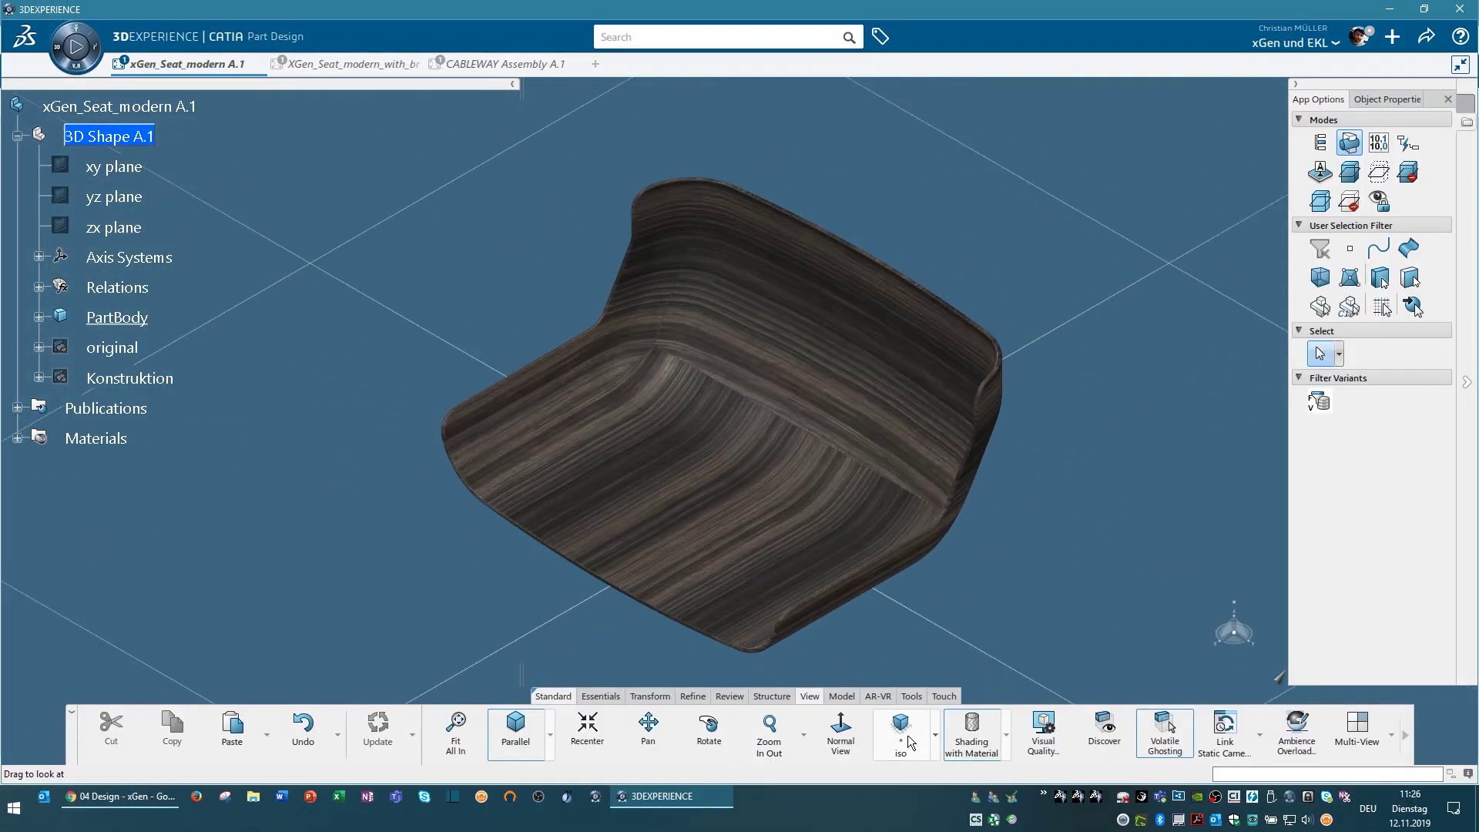
{"action": "left_click", "coordinate": [123, 797]}
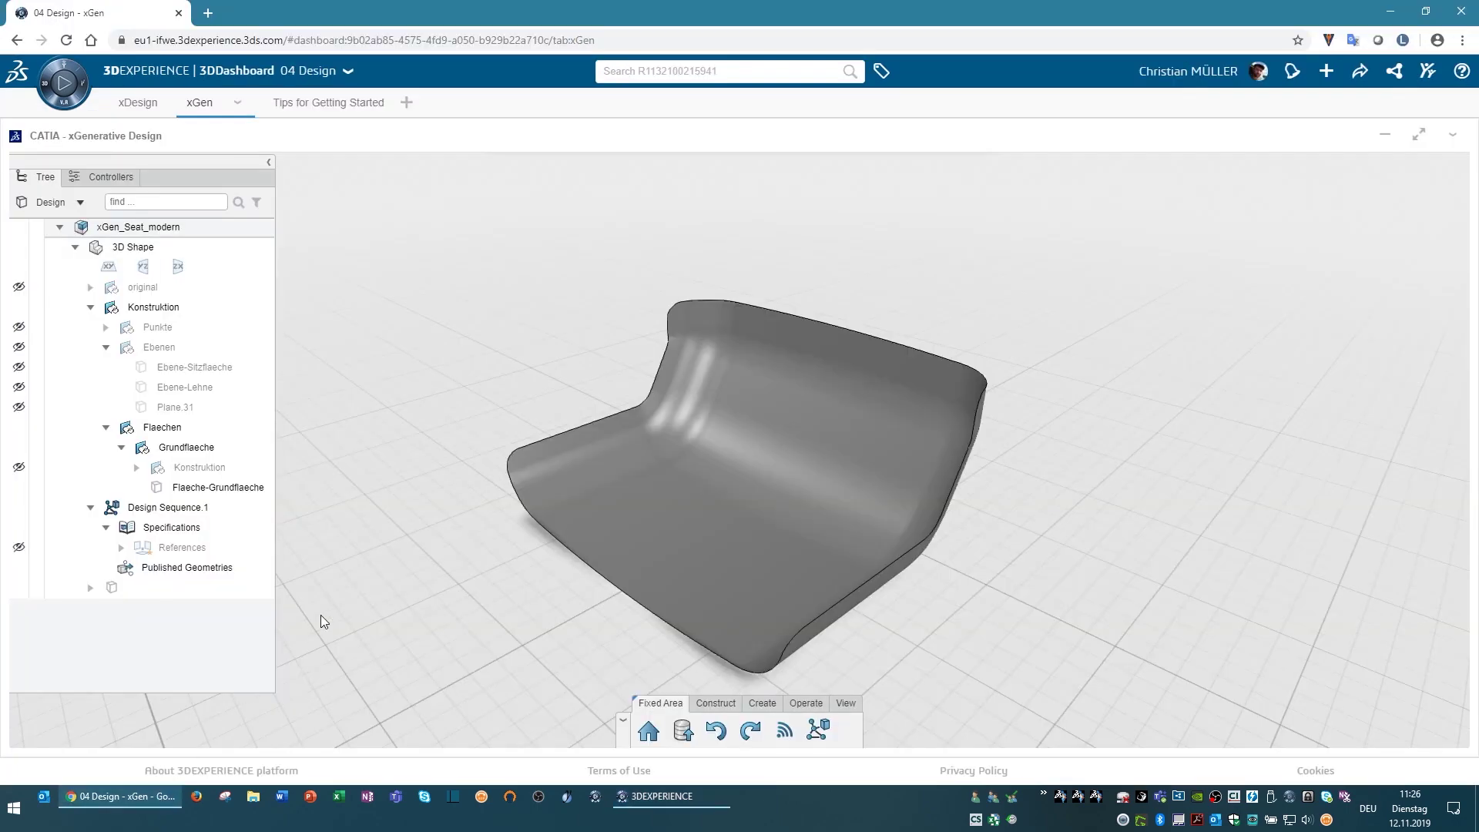
Open the Graph Editor and add an Input node referencing the Flaeche-Grundflaeche surface
{"action": "left_click", "coordinate": [822, 732]}
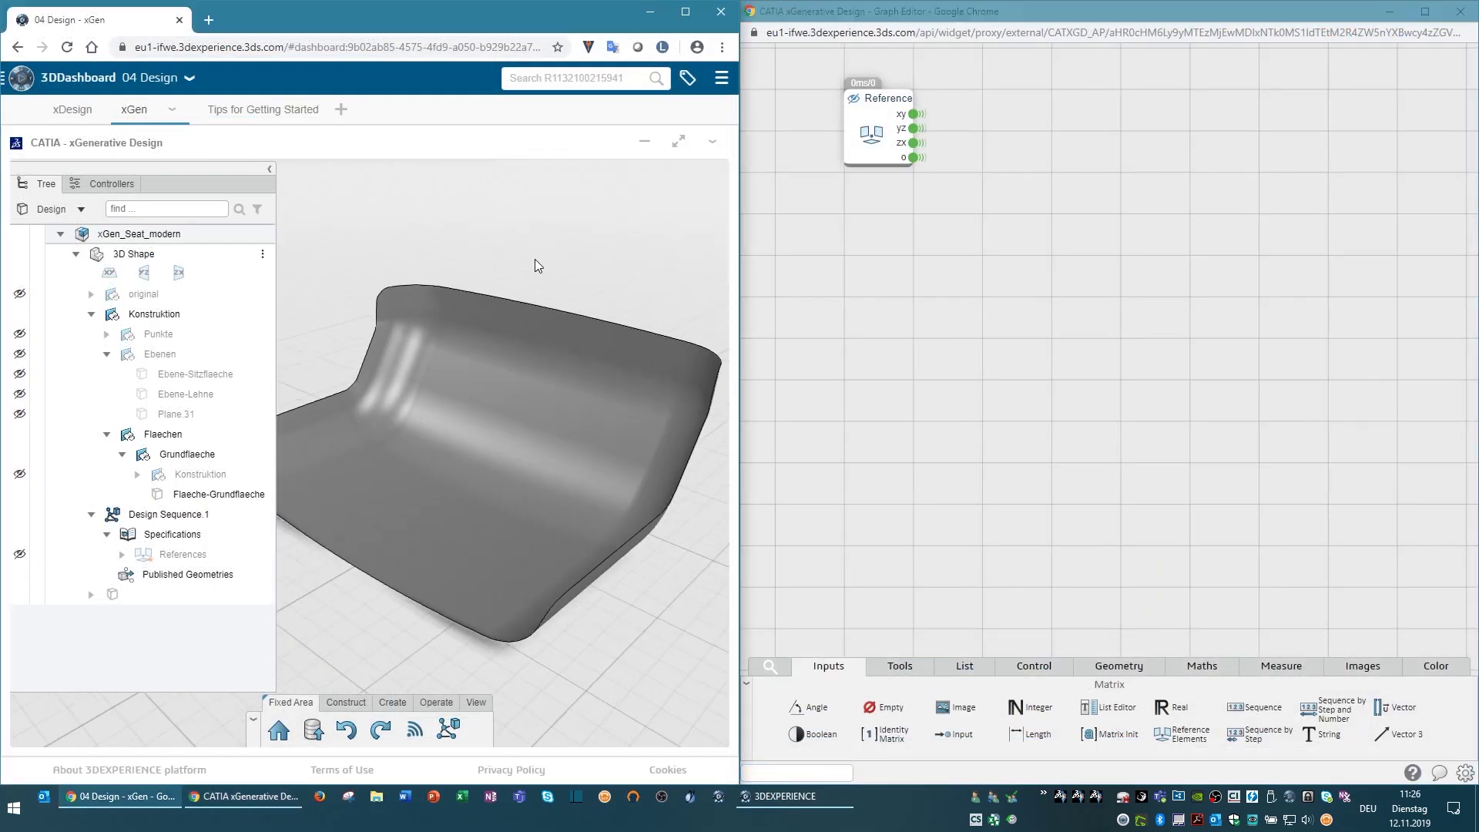
{"action": "right_click_drag", "start_coordinate": [537, 265], "coordinate": [595, 258]}
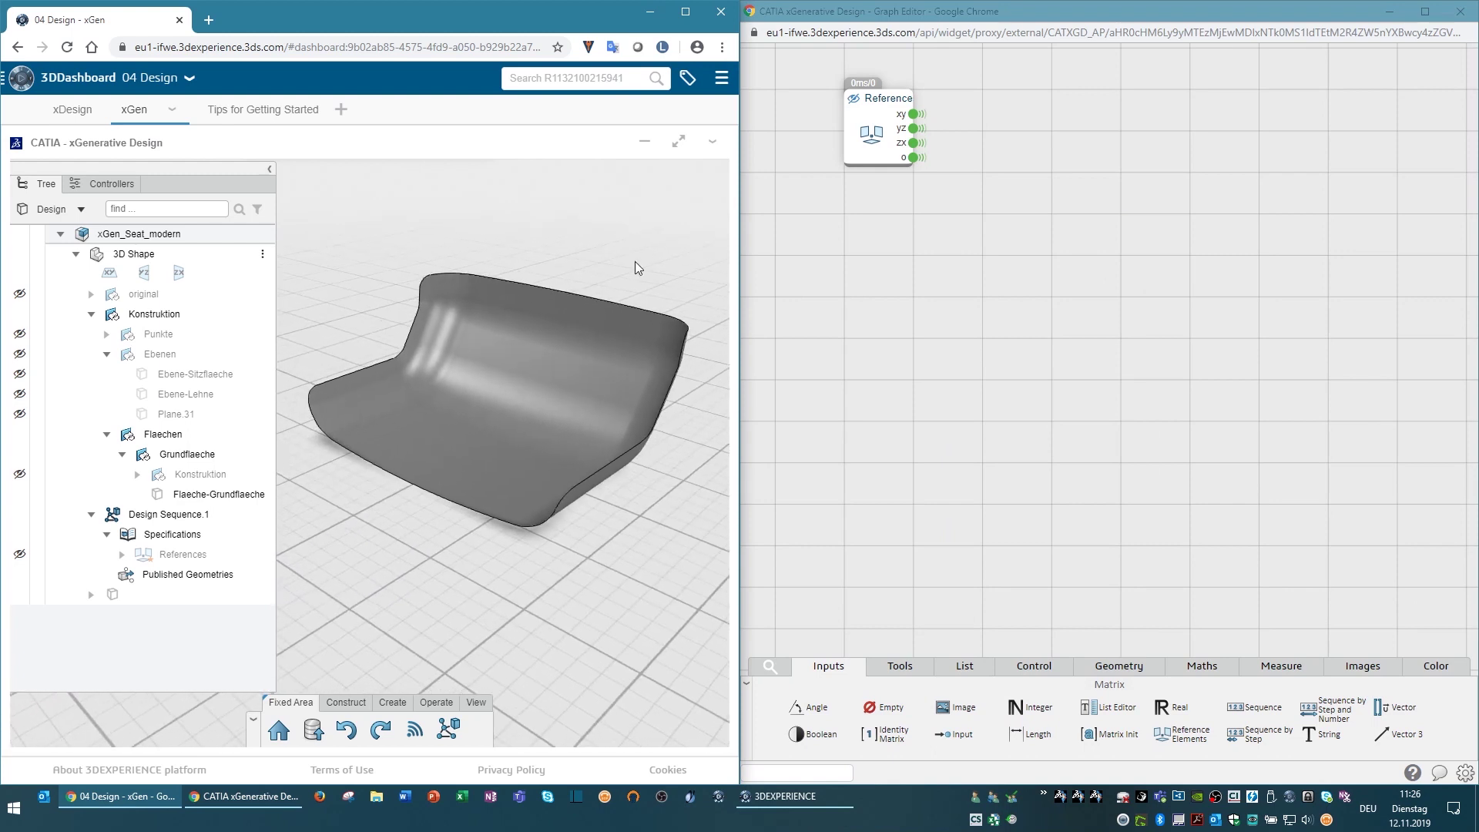
{"action": "left_click", "coordinate": [945, 287]}
{"action": "mouse_move", "coordinate": [962, 735]}
{"action": "left_mouse_down"}
{"action": "mouse_move", "coordinate": [1136, 409]}
{"action": "mouse_move", "coordinate": [966, 388]}
{"action": "mouse_move", "coordinate": [873, 237]}
{"action": "mouse_move", "coordinate": [888, 265]}
{"action": "left_mouse_up"}
{"action": "left_click", "coordinate": [886, 308]}
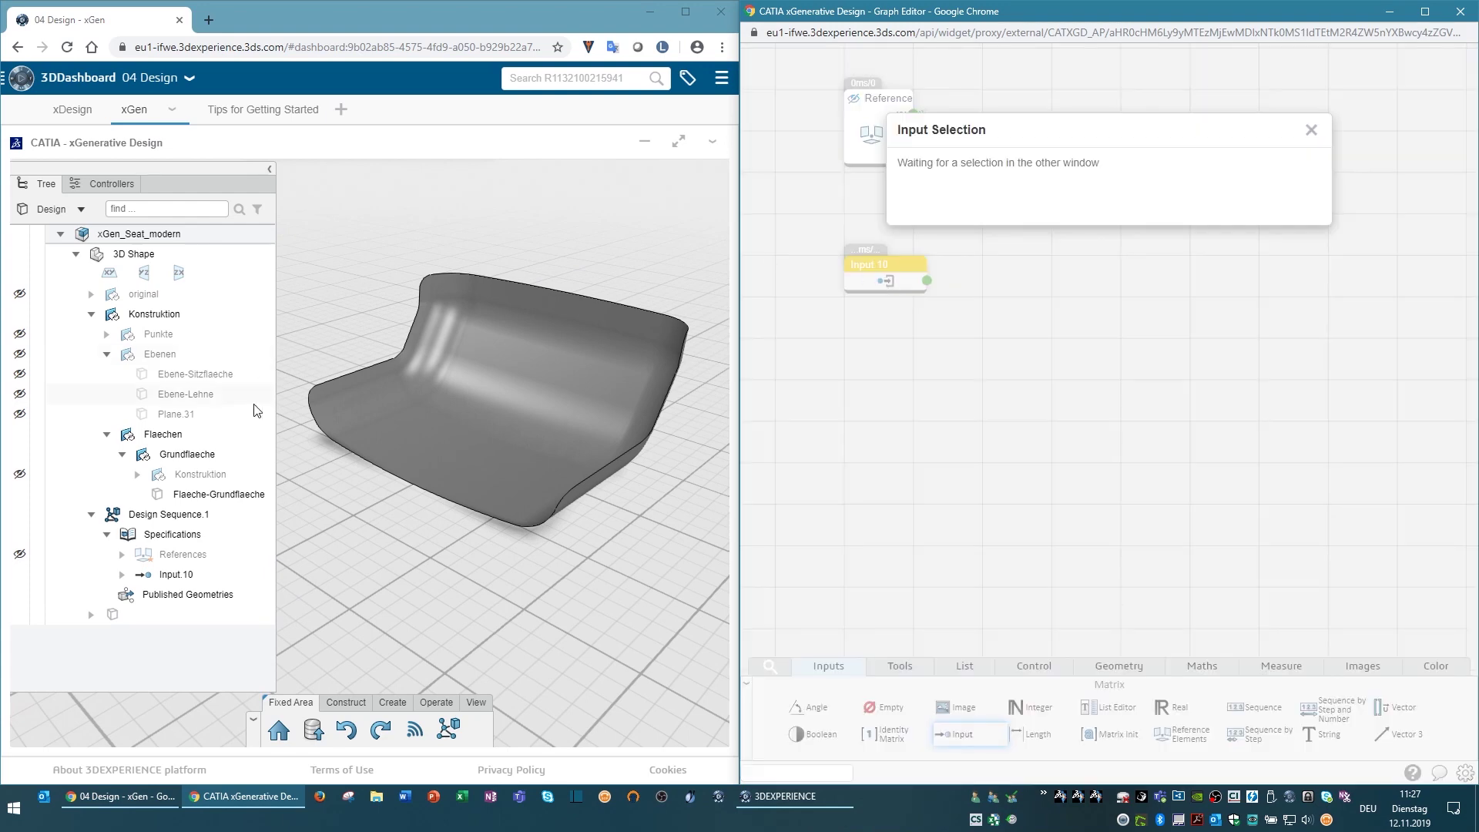
{"action": "left_click", "coordinate": [219, 494]}
Rename the input node to Grundflaeche
{"action": "left_click", "coordinate": [893, 350]}
{"action": "double_click", "coordinate": [878, 263]}
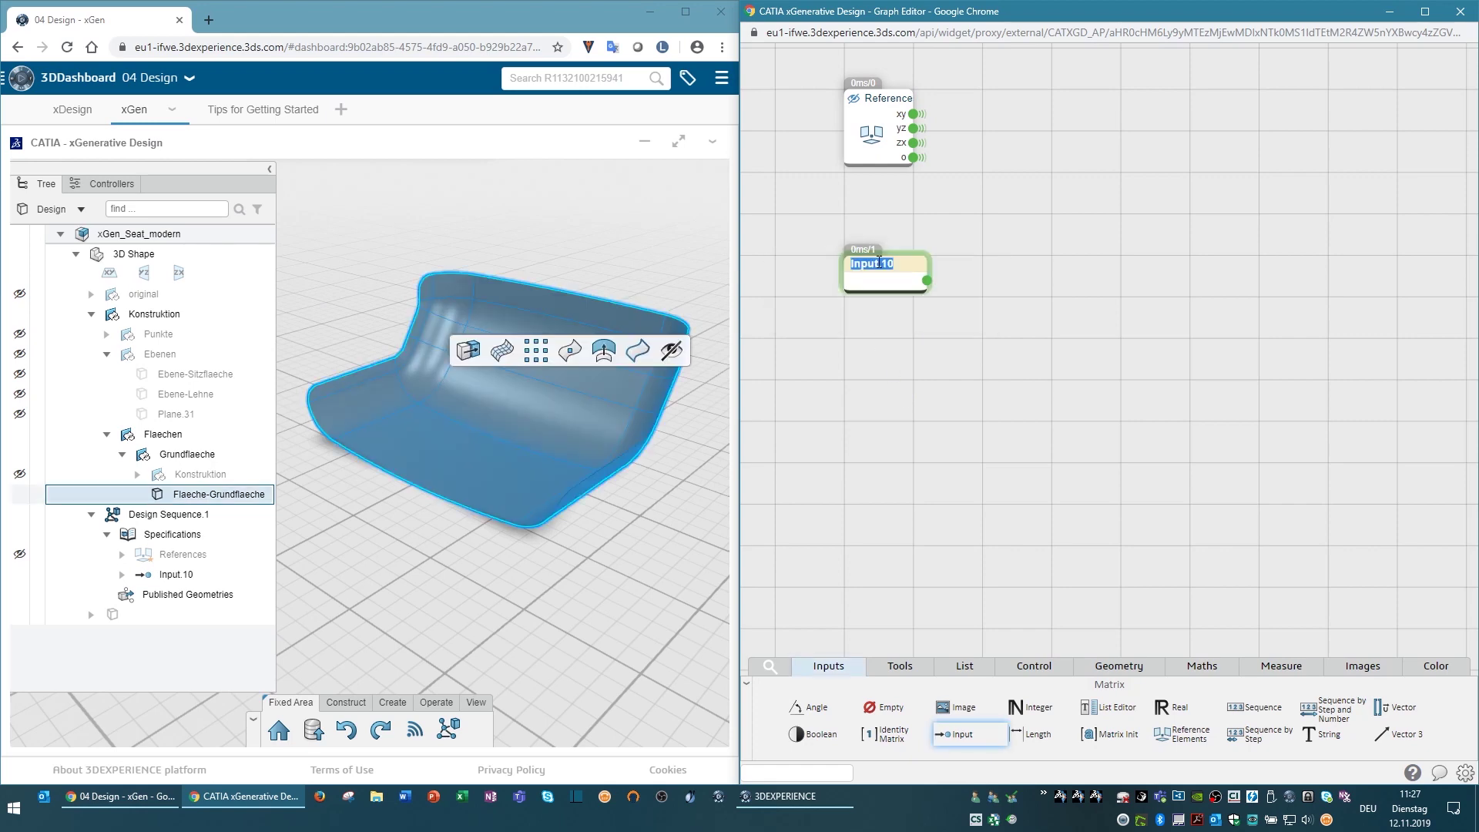
{"action": "type", "text": "Grundflaeche"}
{"action": "key", "text": "Return"}
{"action": "left_click", "coordinate": [834, 771]}
Add a Surface Sampling node sampling points on Grundflaeche
{"action": "type", "text": "samp"}
{"action": "left_click_drag", "start_coordinate": [912, 744], "coordinate": [958, 255]}
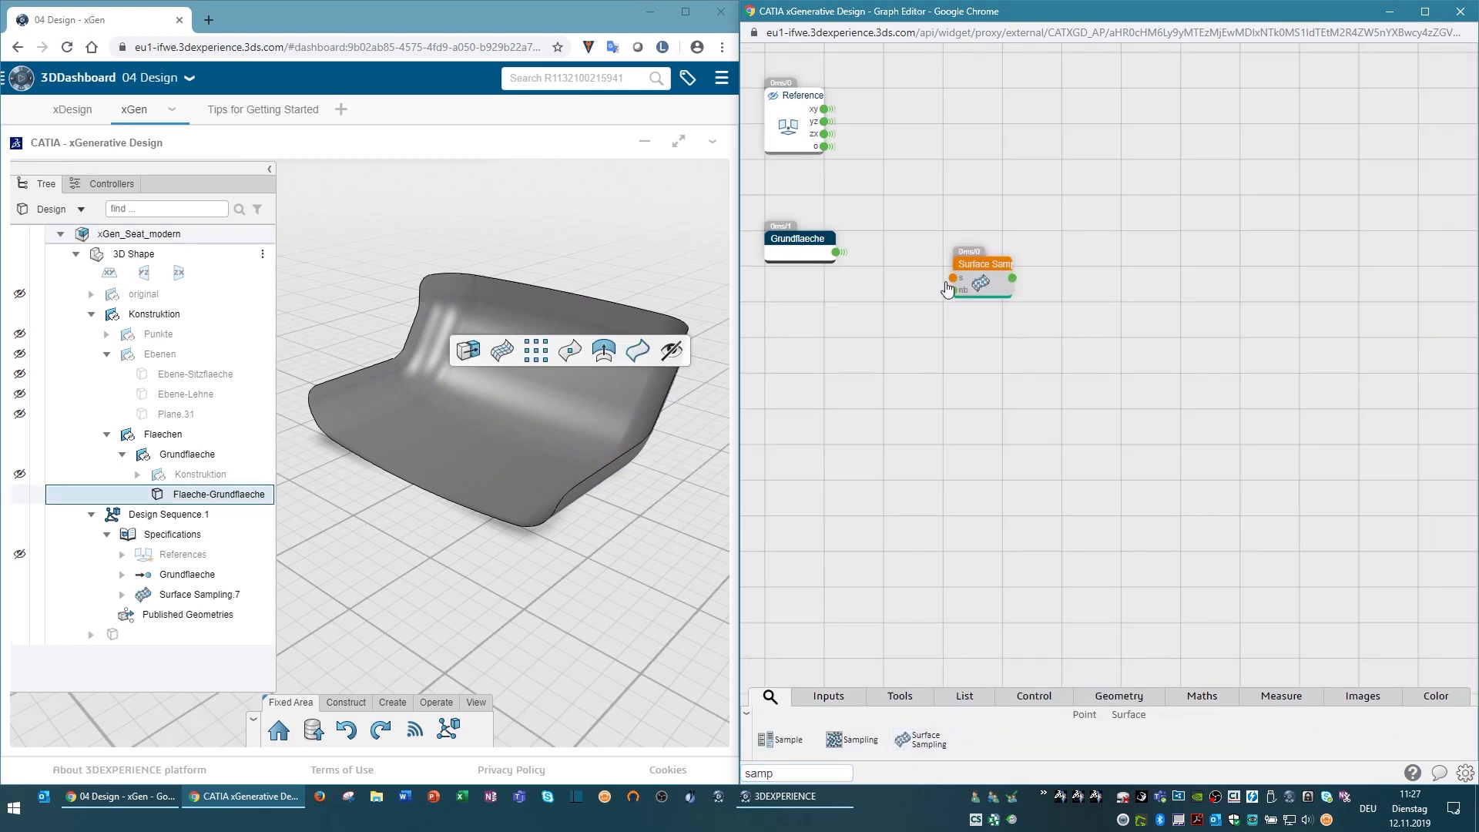
{"action": "left_click", "coordinate": [953, 278]}
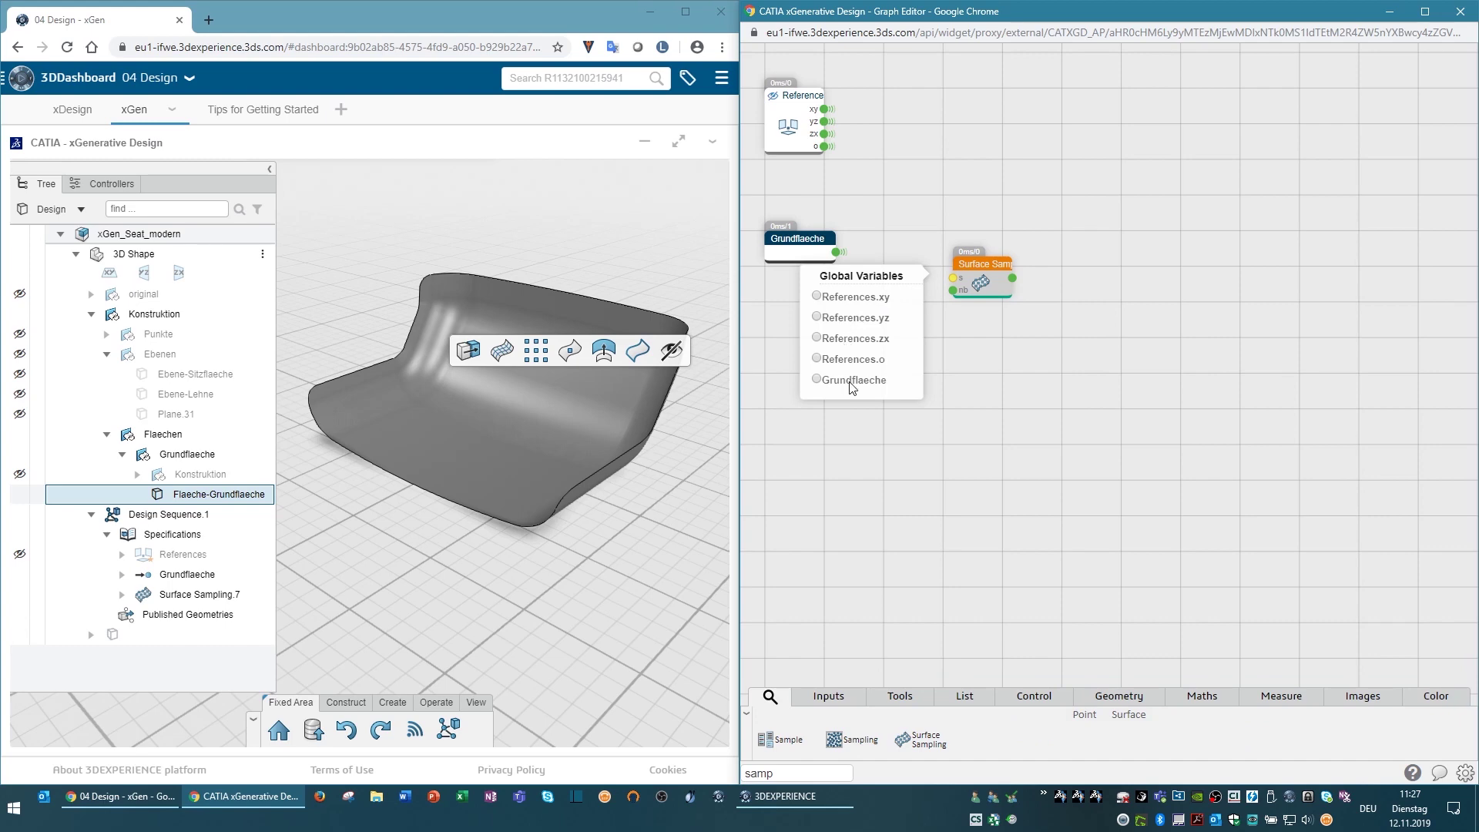
{"action": "left_click", "coordinate": [852, 386]}
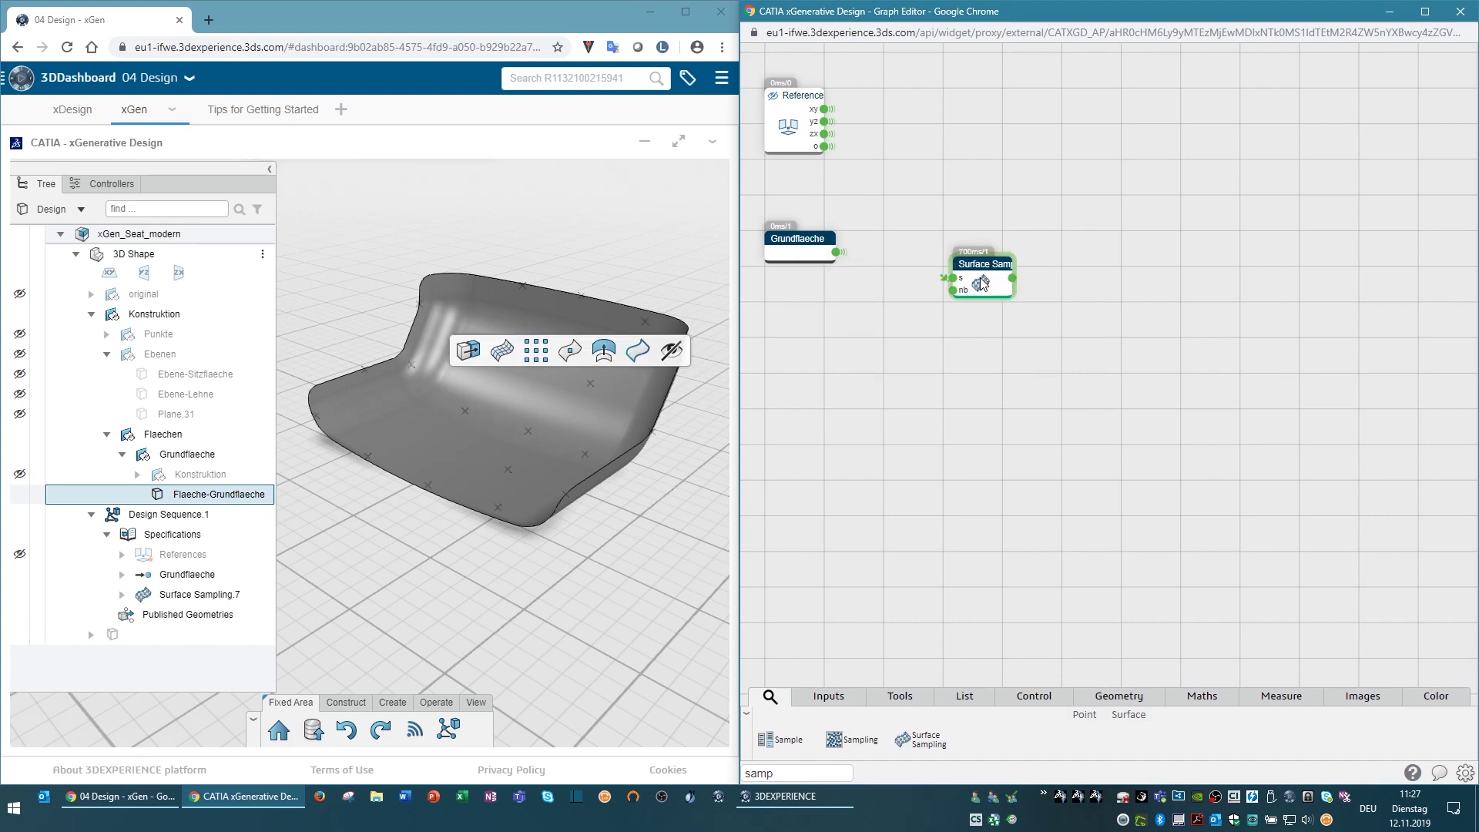
Add a Voronoi node fed by the sampled points, with Grundflaeche as its skin
{"action": "double_click", "coordinate": [800, 773]}
{"action": "type", "text": "vo"}
{"action": "left_click_drag", "start_coordinate": [875, 739], "coordinate": [1110, 281]}
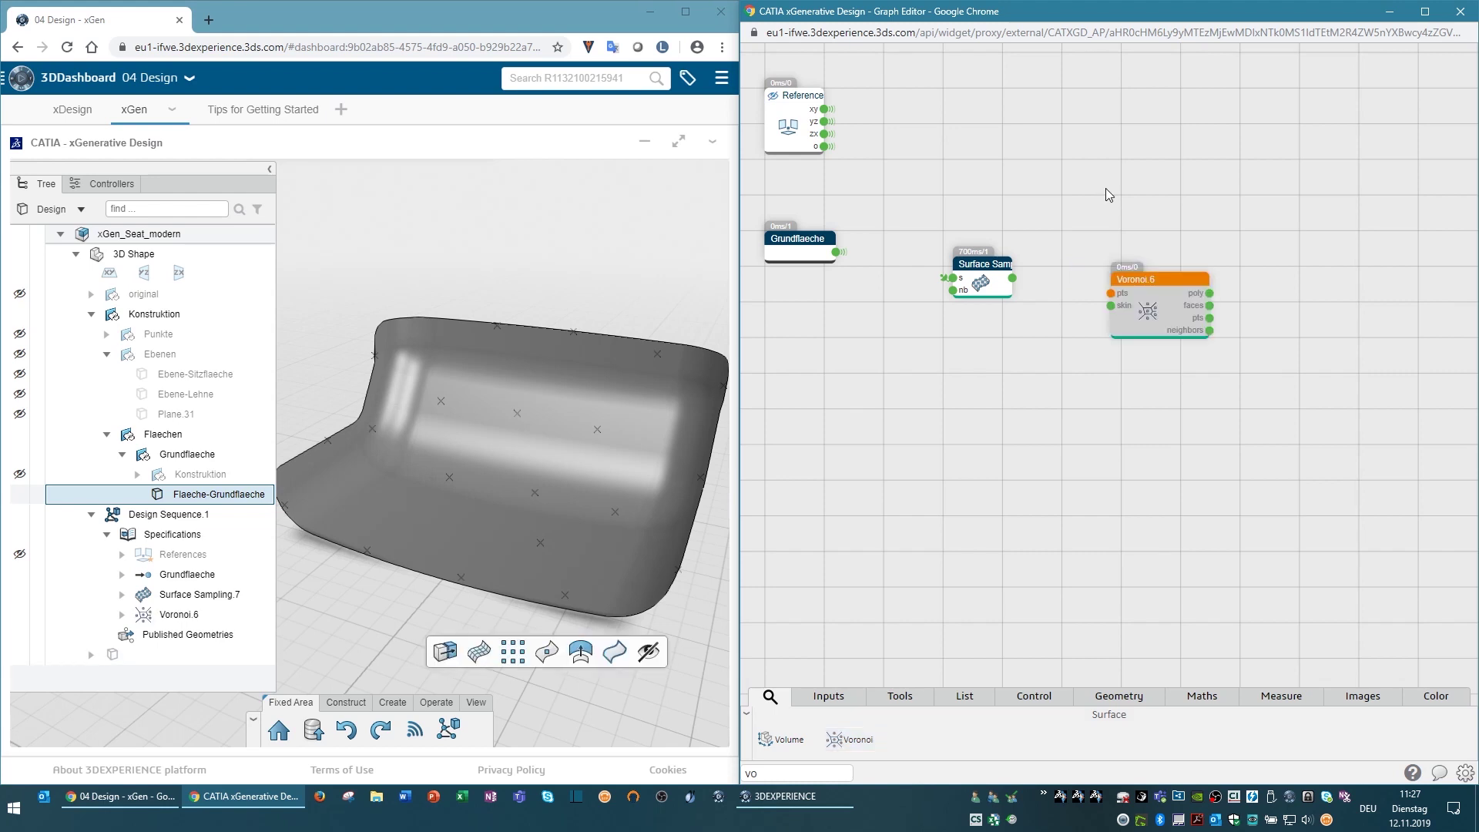
{"action": "left_click_drag", "start_coordinate": [1008, 285], "coordinate": [1112, 293]}
{"action": "mouse_move", "coordinate": [1111, 305]}
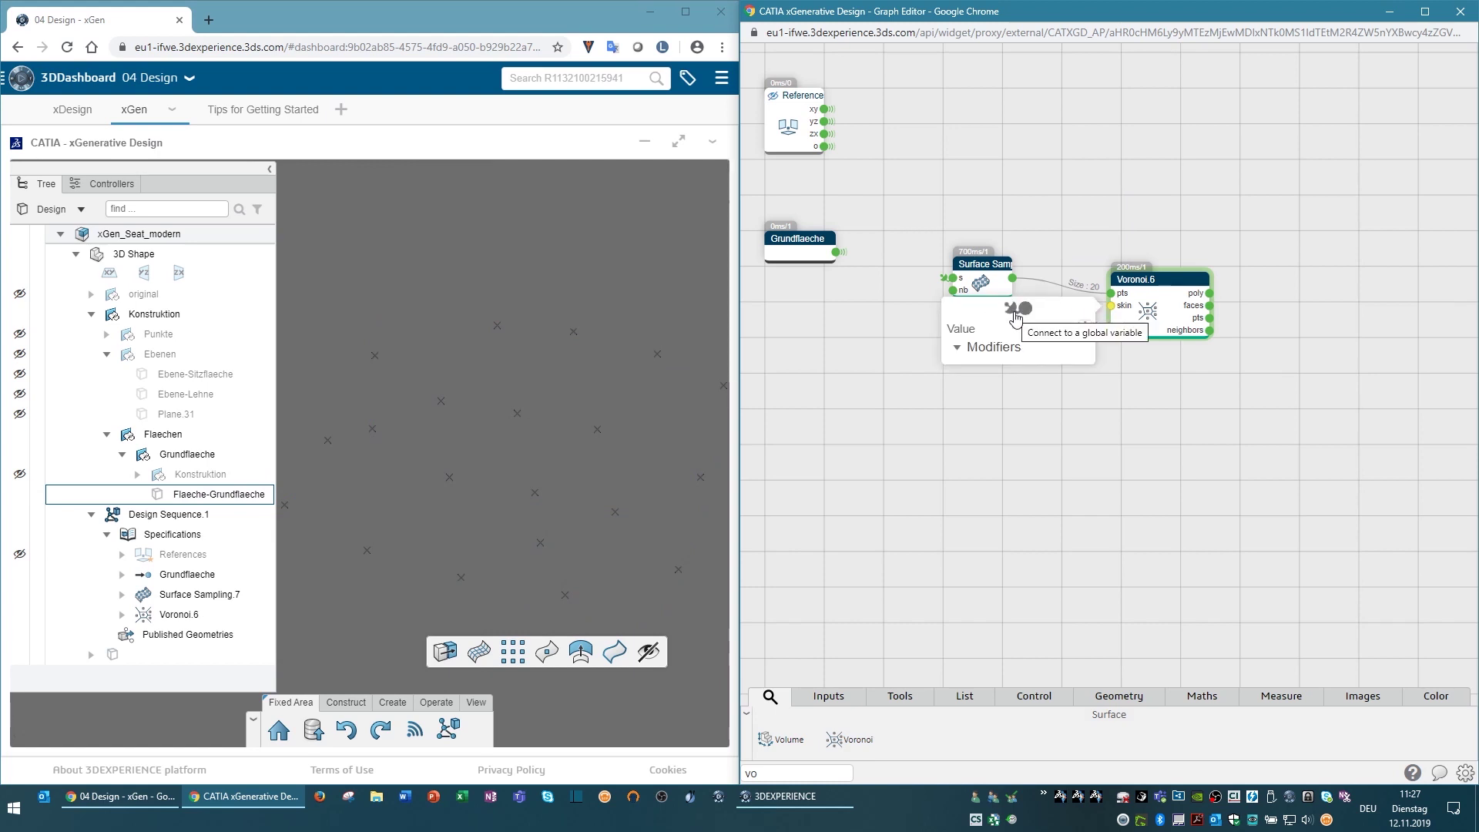
{"action": "left_click", "coordinate": [1014, 311]}
{"action": "left_click", "coordinate": [1004, 409]}
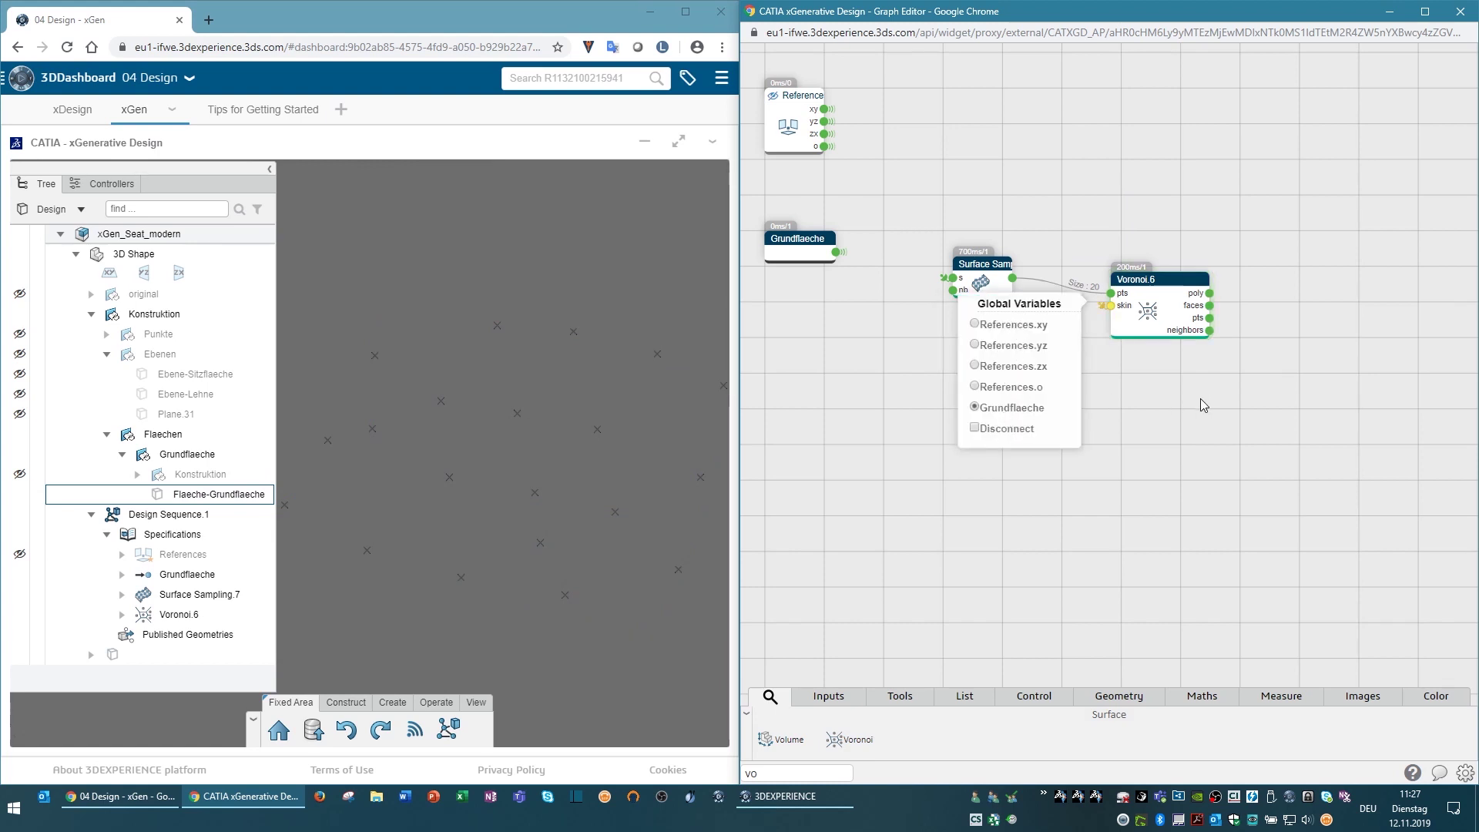
{"action": "mouse_move", "coordinate": [418, 339]}
{"action": "middle_mouse_down"}
{"action": "mouse_move", "coordinate": [502, 482]}
{"action": "mouse_move", "coordinate": [488, 588]}
{"action": "mouse_move", "coordinate": [555, 509]}
{"action": "middle_mouse_up"}
Add an Intersect node cutting the Voronoi cells (obj1) with Grundflaeche (obj2)
{"action": "left_click_drag", "start_coordinate": [962, 539], "coordinate": [882, 546]}
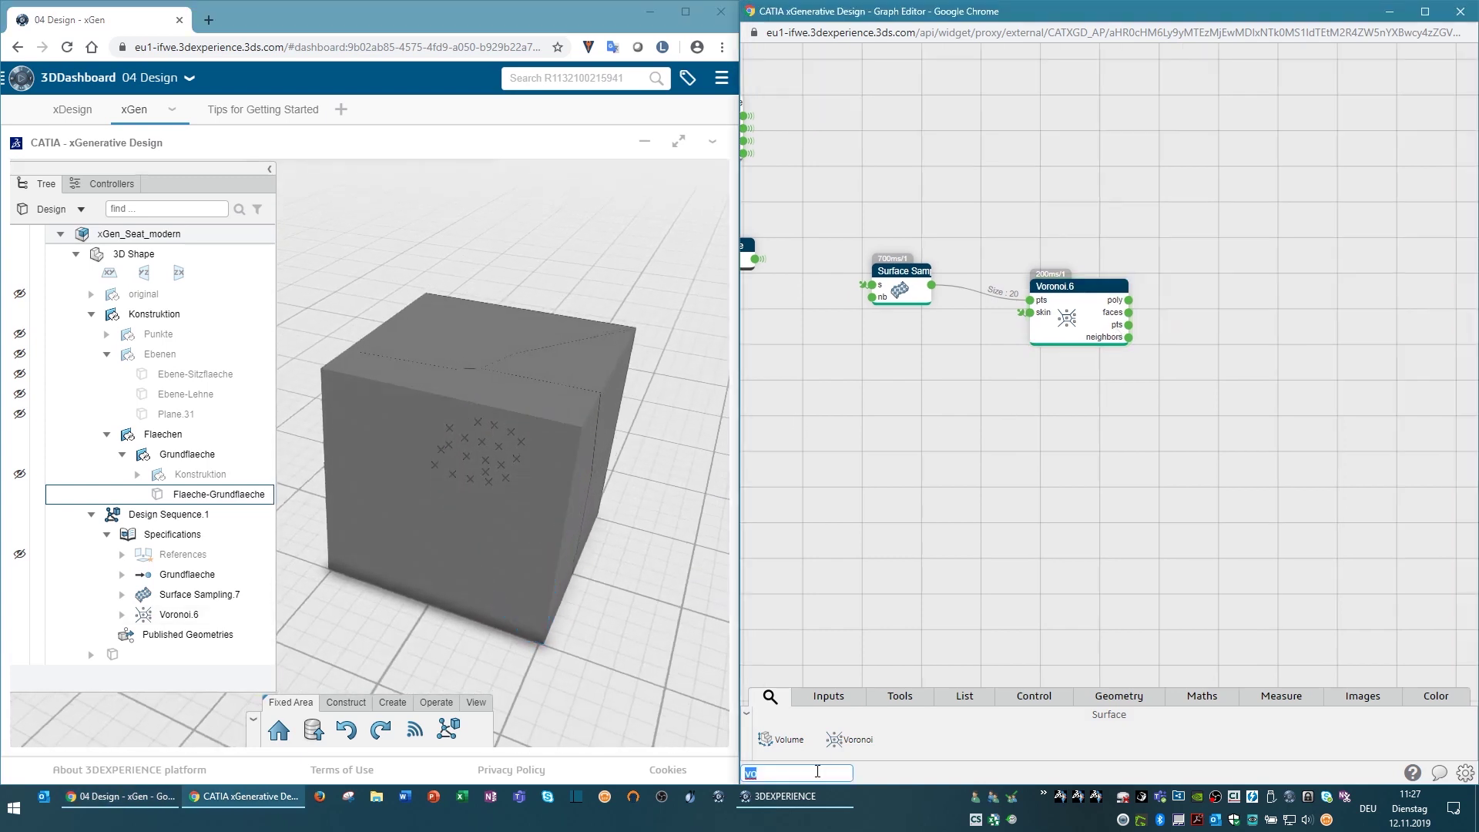
{"action": "double_click", "coordinate": [801, 772]}
{"action": "type", "text": "interse"}
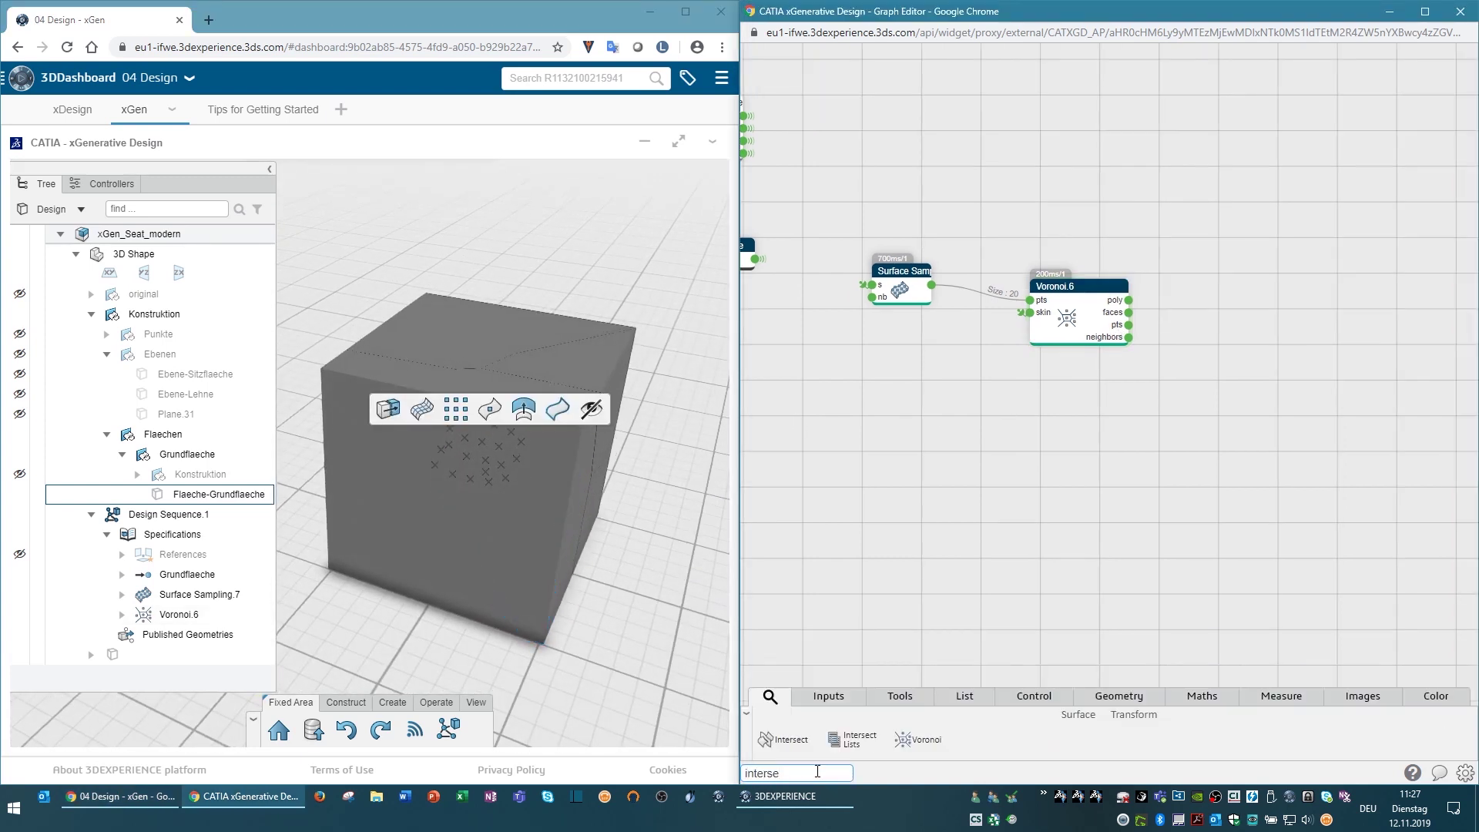
{"action": "left_click_drag", "start_coordinate": [781, 739], "coordinate": [1248, 304]}
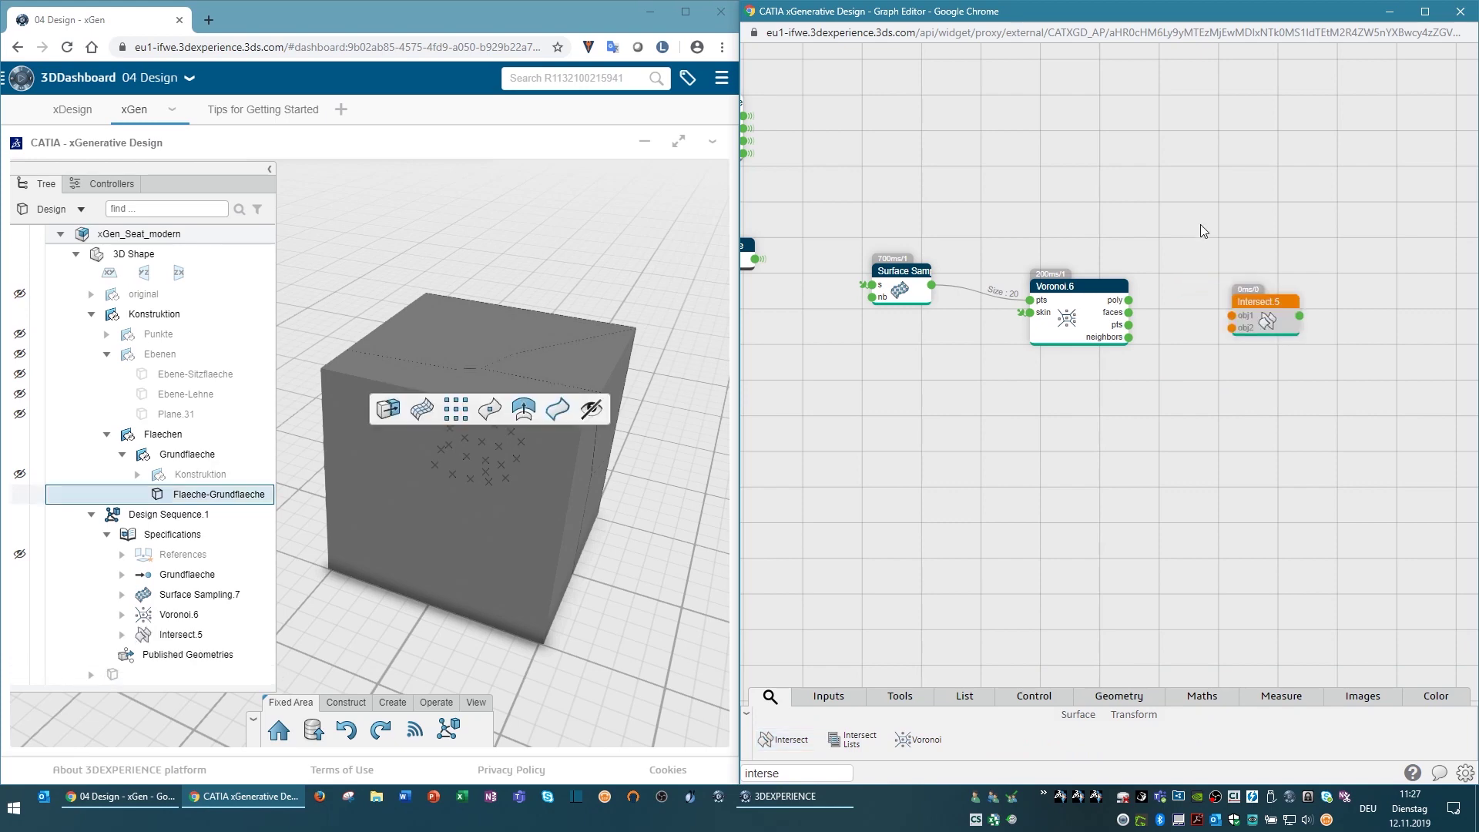
{"action": "left_click_drag", "start_coordinate": [1128, 300], "coordinate": [1230, 315]}
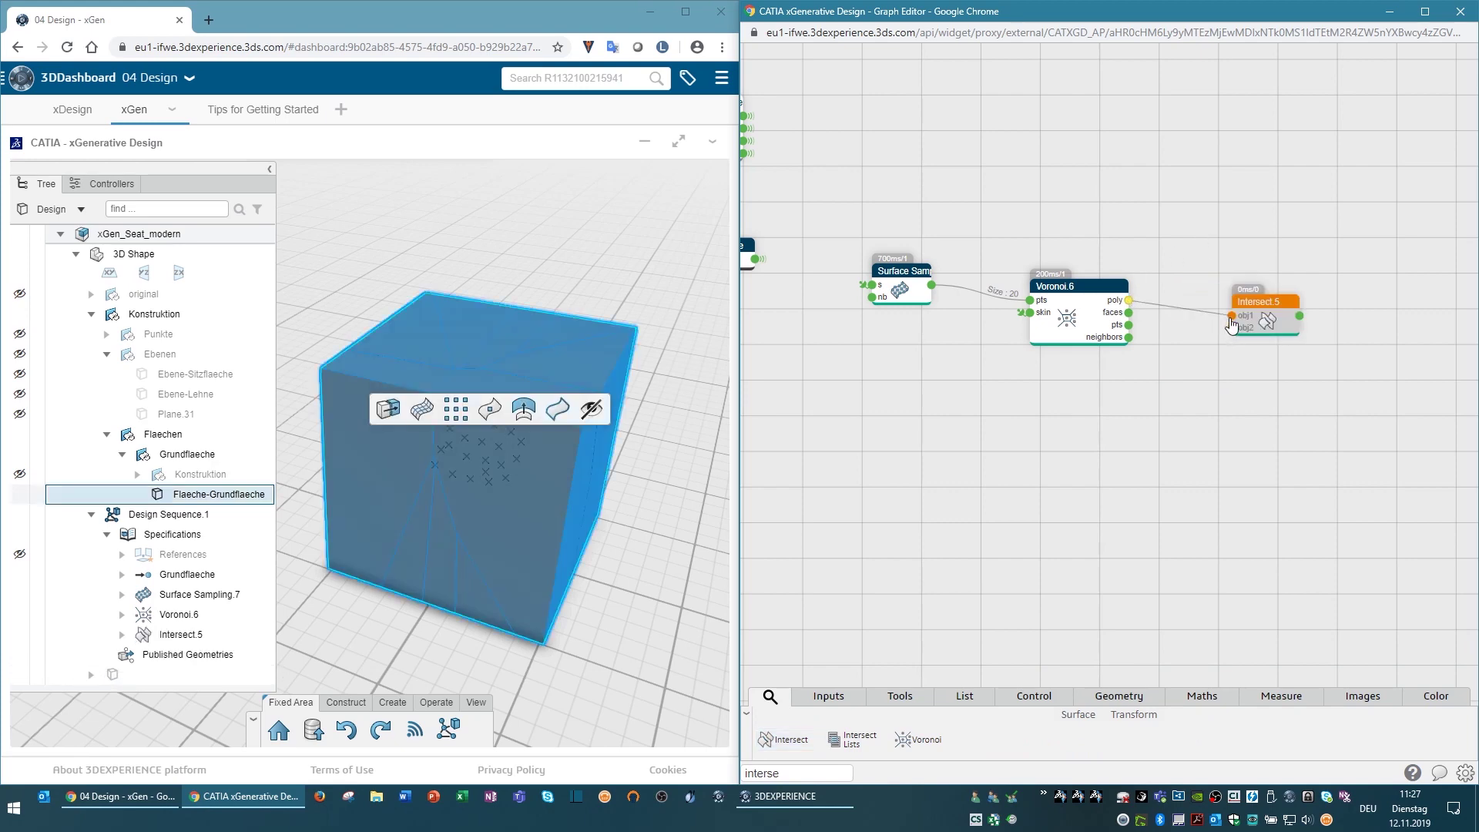
{"action": "left_click", "coordinate": [1231, 328]}
{"action": "left_click", "coordinate": [1175, 335]}
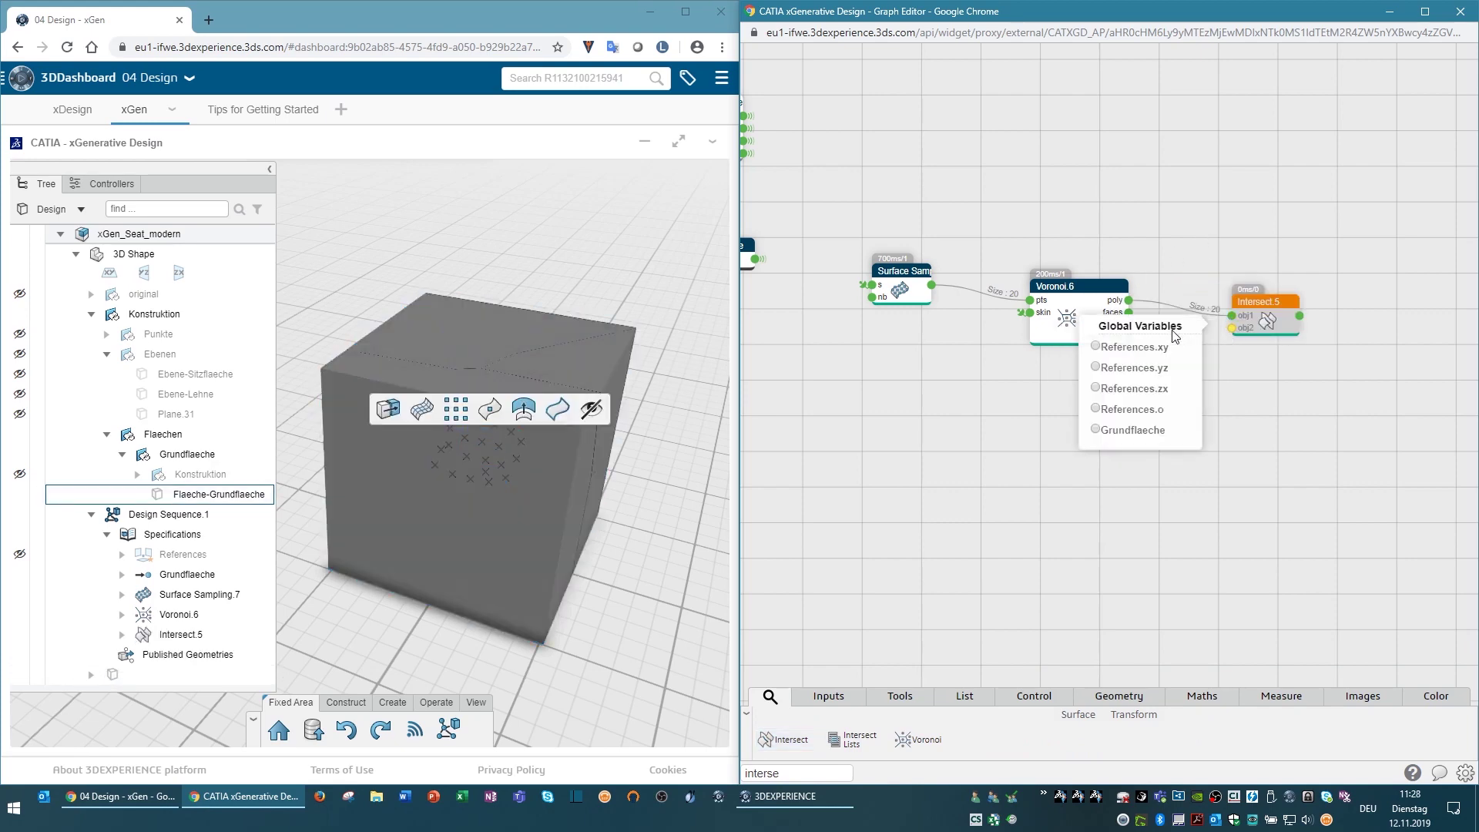
{"action": "left_click", "coordinate": [1282, 424]}
Hide the Voronoi box result and orbit to inspect the cell outlines on the seat
{"action": "left_click_drag", "start_coordinate": [1337, 393], "coordinate": [1190, 399]}
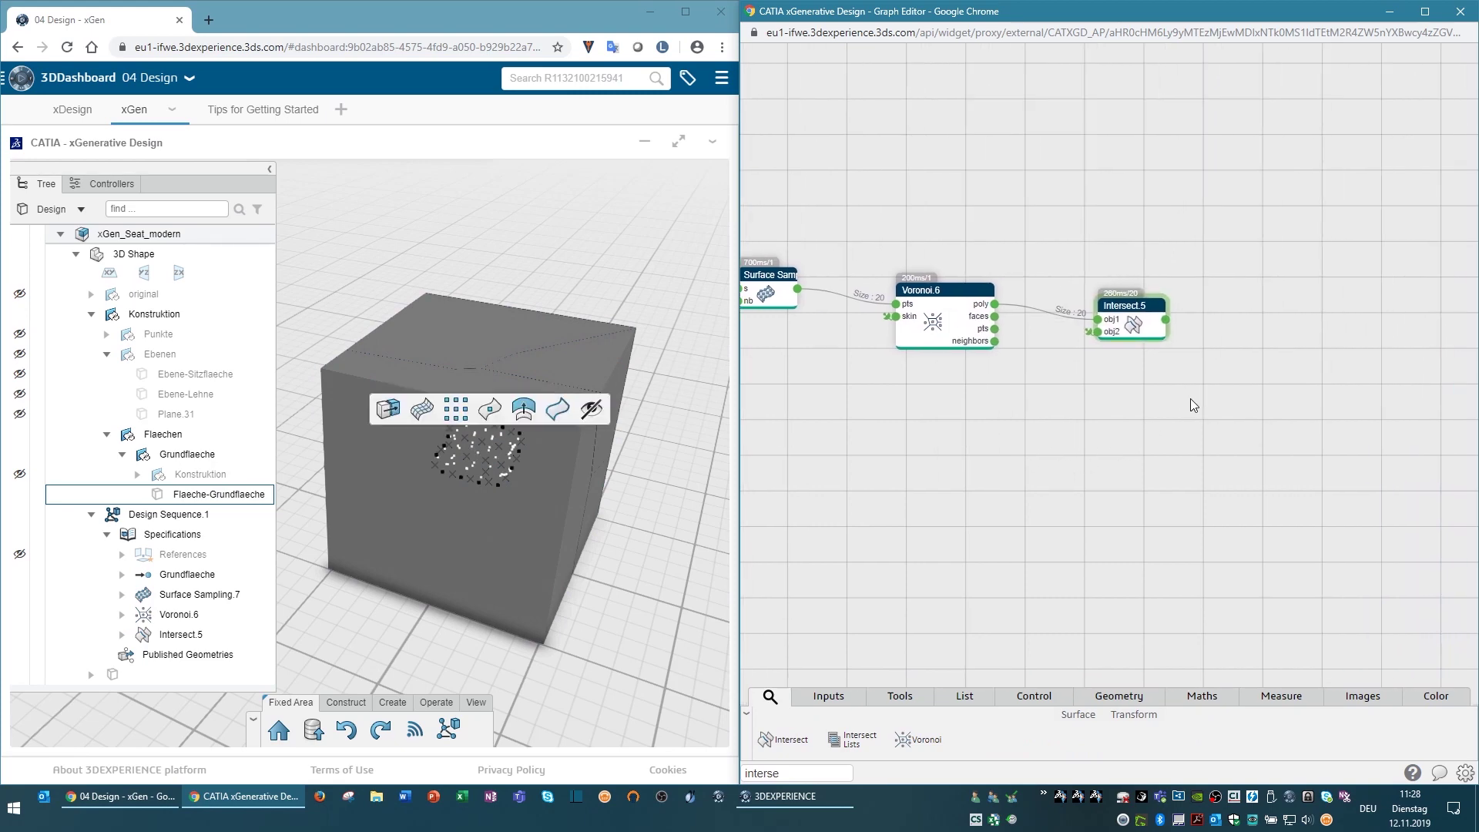
{"action": "left_click", "coordinate": [898, 288]}
{"action": "left_click", "coordinate": [835, 383]}
{"action": "left_click", "coordinate": [874, 460]}
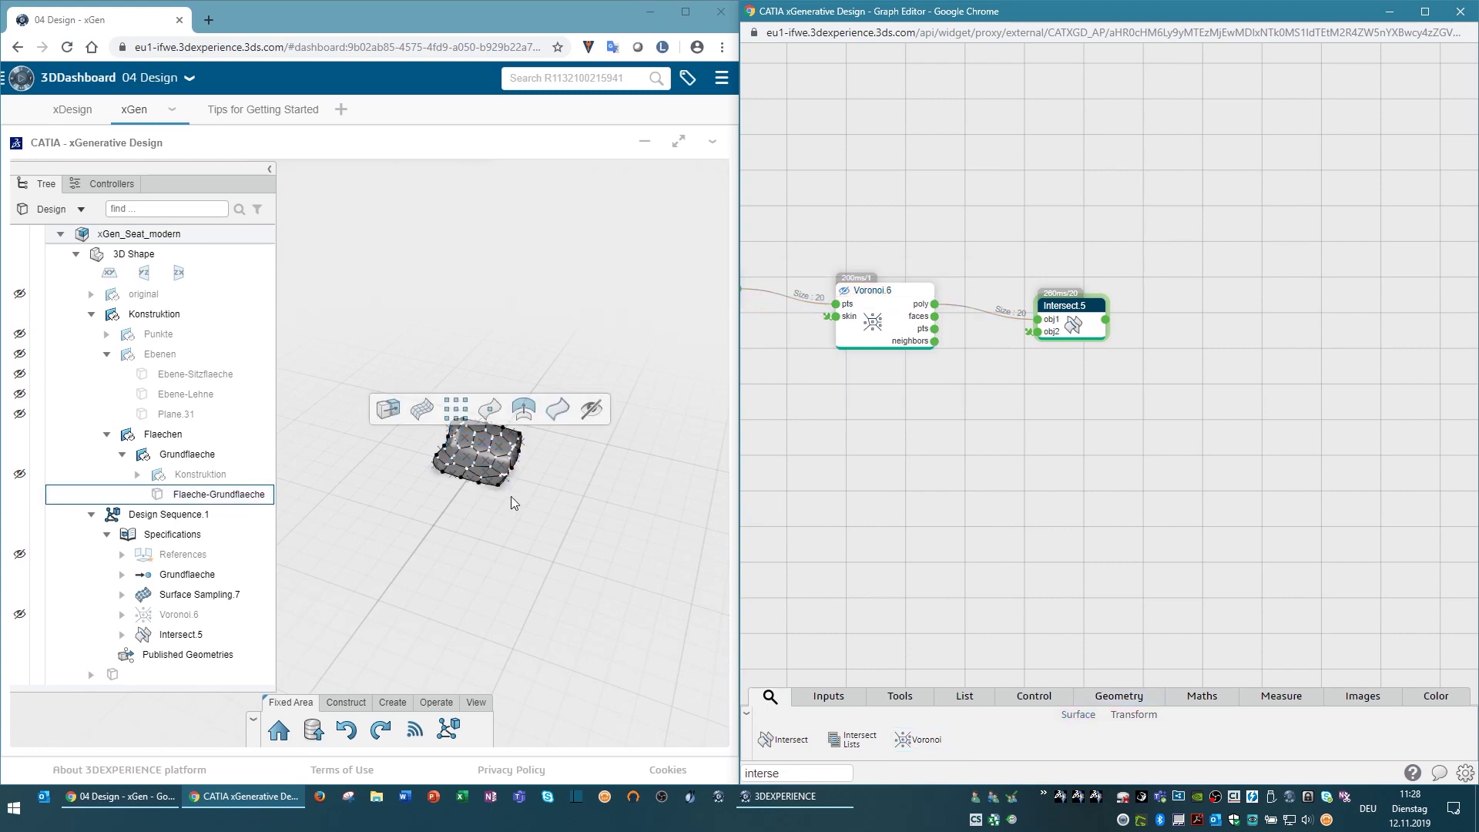
{"action": "left_click", "coordinate": [519, 489]}
{"action": "mouse_move", "coordinate": [473, 439]}
{"action": "middle_mouse_down"}
{"action": "mouse_move", "coordinate": [559, 386]}
{"action": "mouse_move", "coordinate": [465, 456]}
{"action": "mouse_move", "coordinate": [511, 492]}
{"action": "mouse_move", "coordinate": [673, 428]}
{"action": "mouse_move", "coordinate": [608, 444]}
{"action": "middle_mouse_up"}
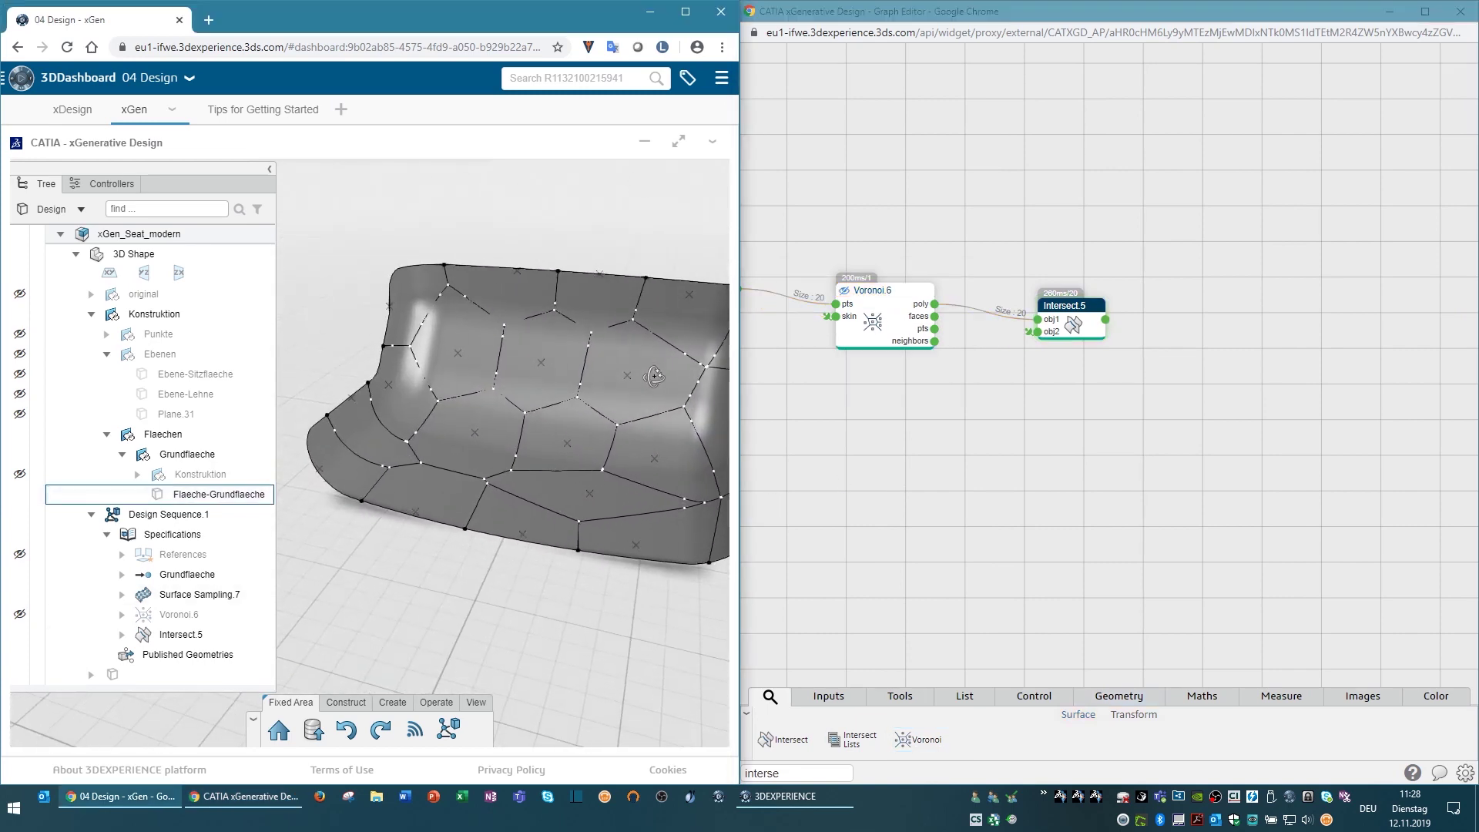
{"action": "double_click", "coordinate": [797, 773]}
{"action": "type", "text": "curve pa"}
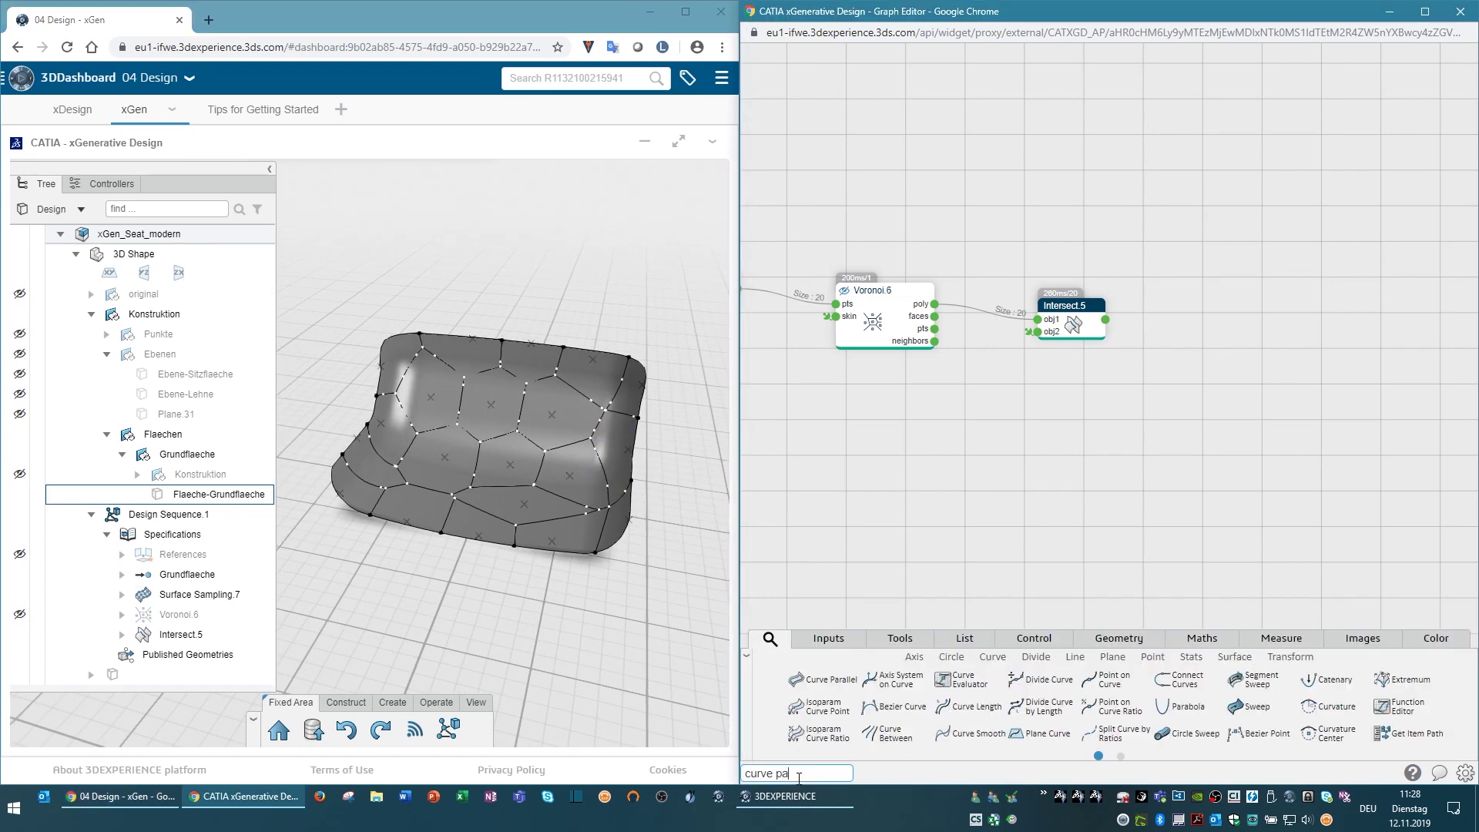
Add a Curve Parallel node offsetting the Intersect curves on Grundflaeche
{"action": "mouse_move", "coordinate": [820, 679]}
{"action": "left_mouse_down"}
{"action": "mouse_move", "coordinate": [1167, 512]}
{"action": "mouse_move", "coordinate": [1171, 312]}
{"action": "mouse_move", "coordinate": [1193, 309]}
{"action": "left_mouse_up"}
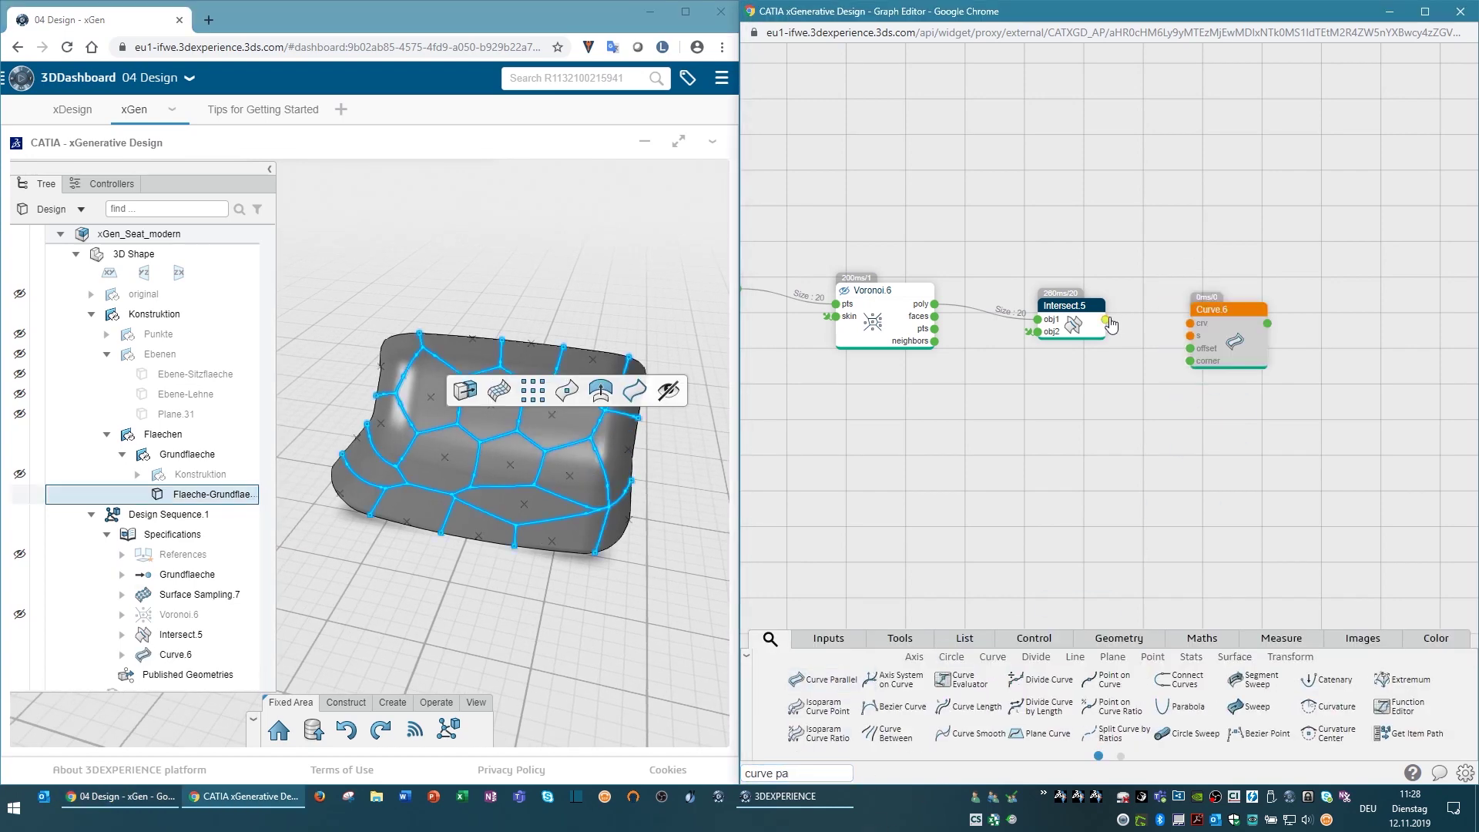
{"action": "left_click_drag", "start_coordinate": [1184, 327], "coordinate": [1188, 323]}
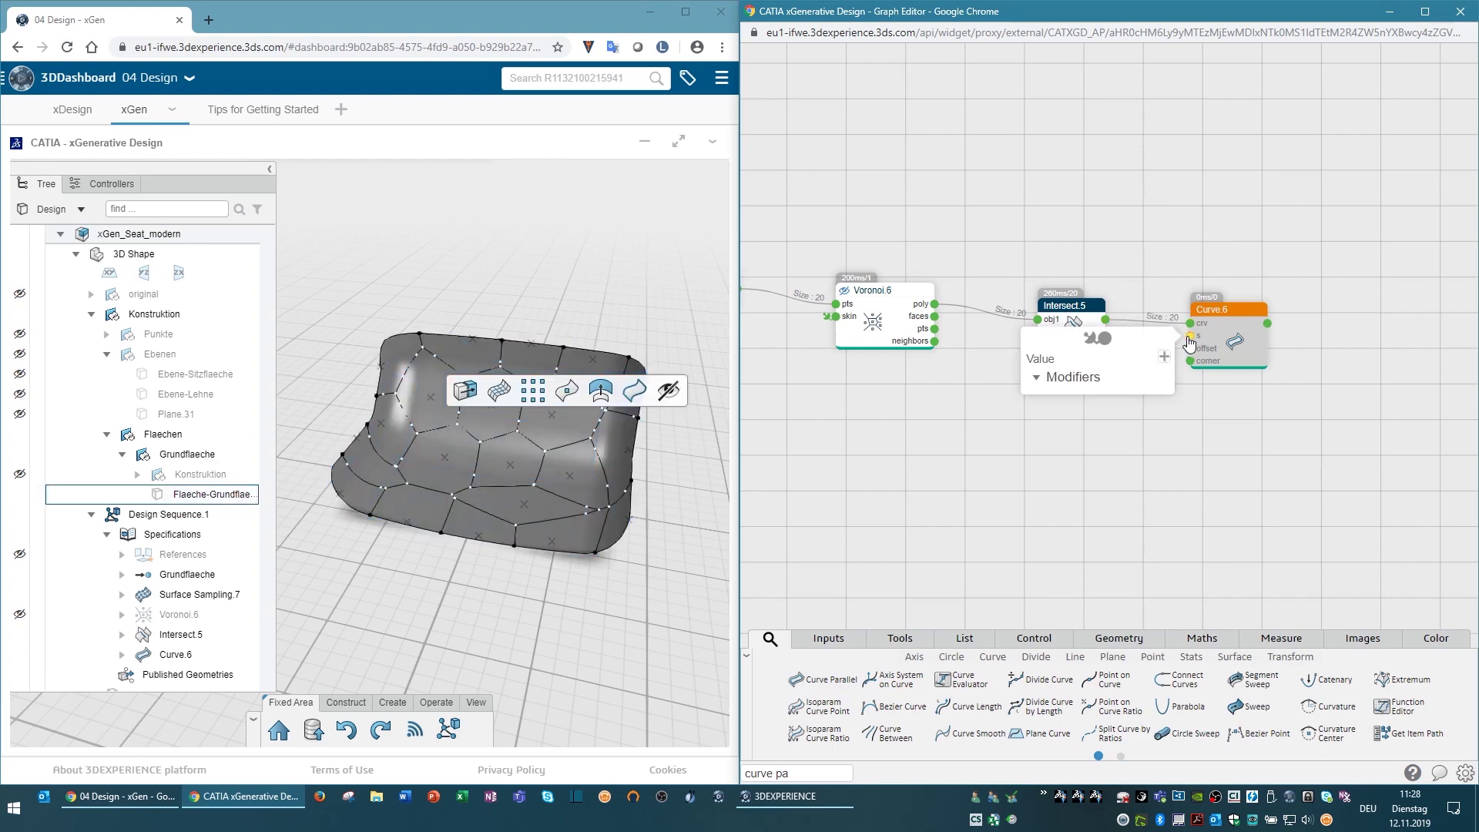
{"action": "left_click", "coordinate": [1105, 341]}
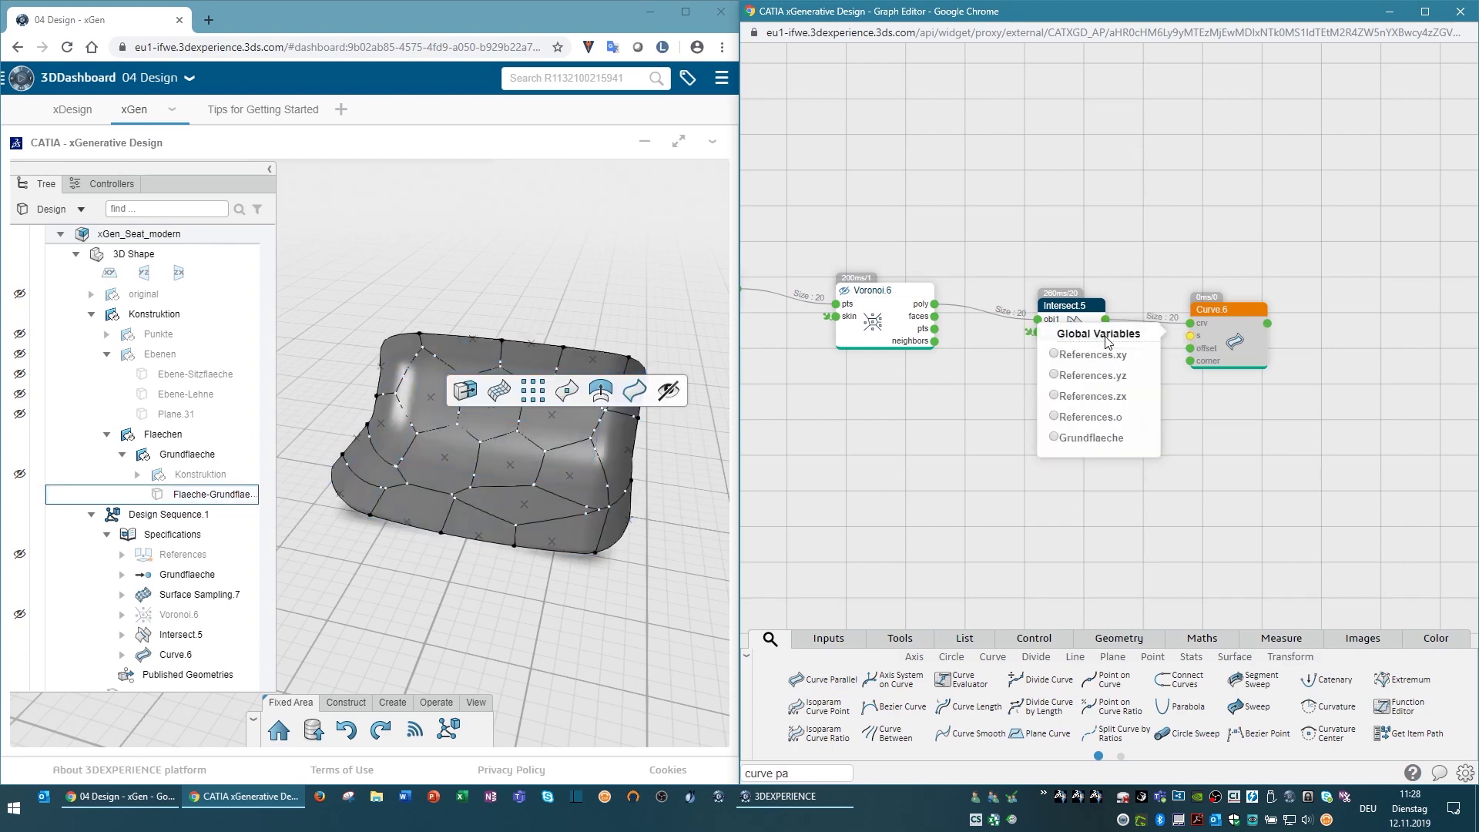
{"action": "left_click", "coordinate": [1101, 437]}
{"action": "mouse_move", "coordinate": [1255, 418]}
{"action": "left_mouse_down"}
{"action": "mouse_move", "coordinate": [1178, 437]}
{"action": "mouse_move", "coordinate": [1355, 450]}
{"action": "left_mouse_up"}
Add an Inverse node to the graph and hide the seat surface
{"action": "triple_click", "coordinate": [797, 773]}
{"action": "type", "text": "in"}
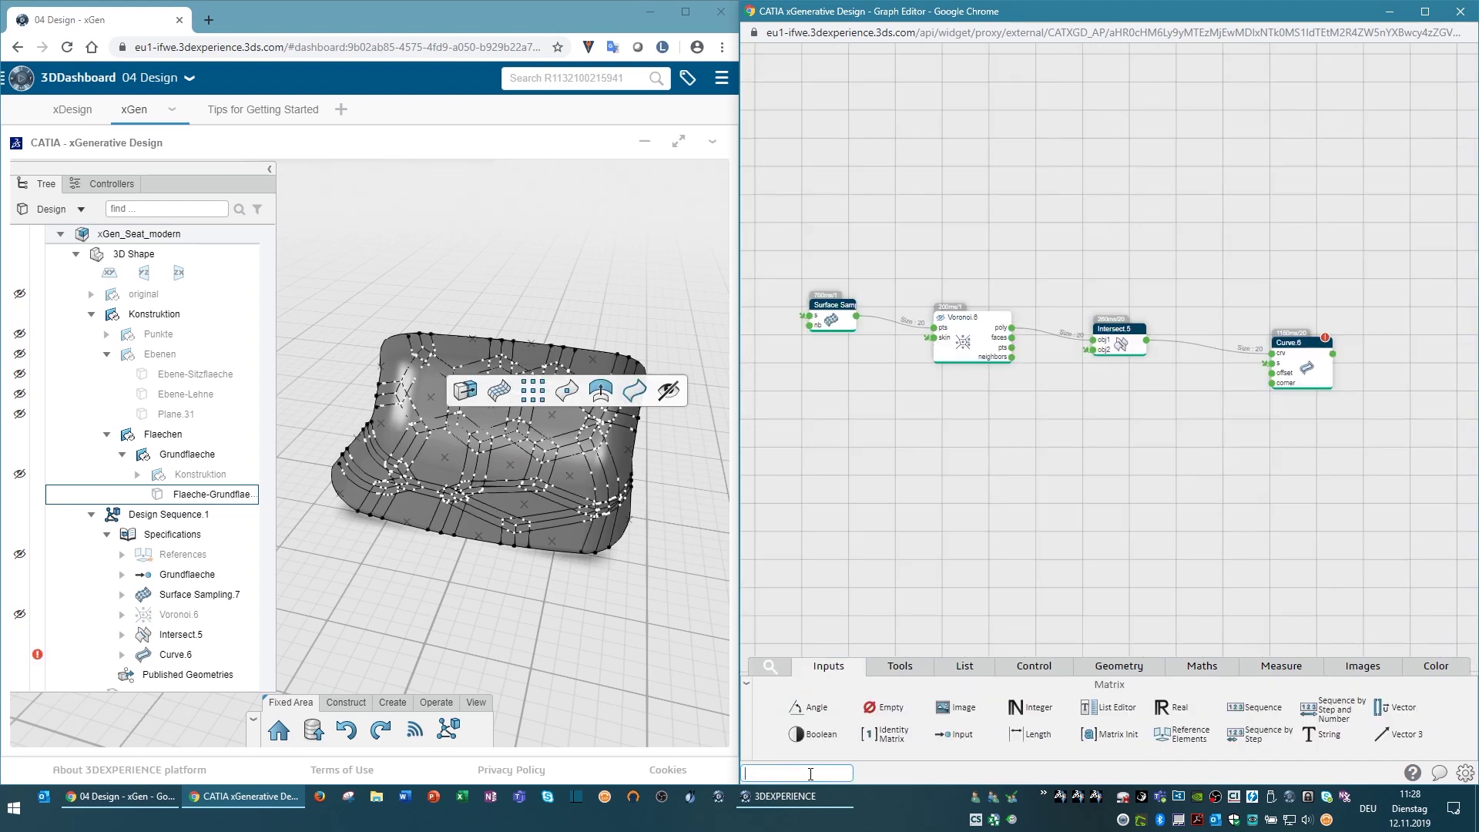
{"action": "type", "text": "ver"}
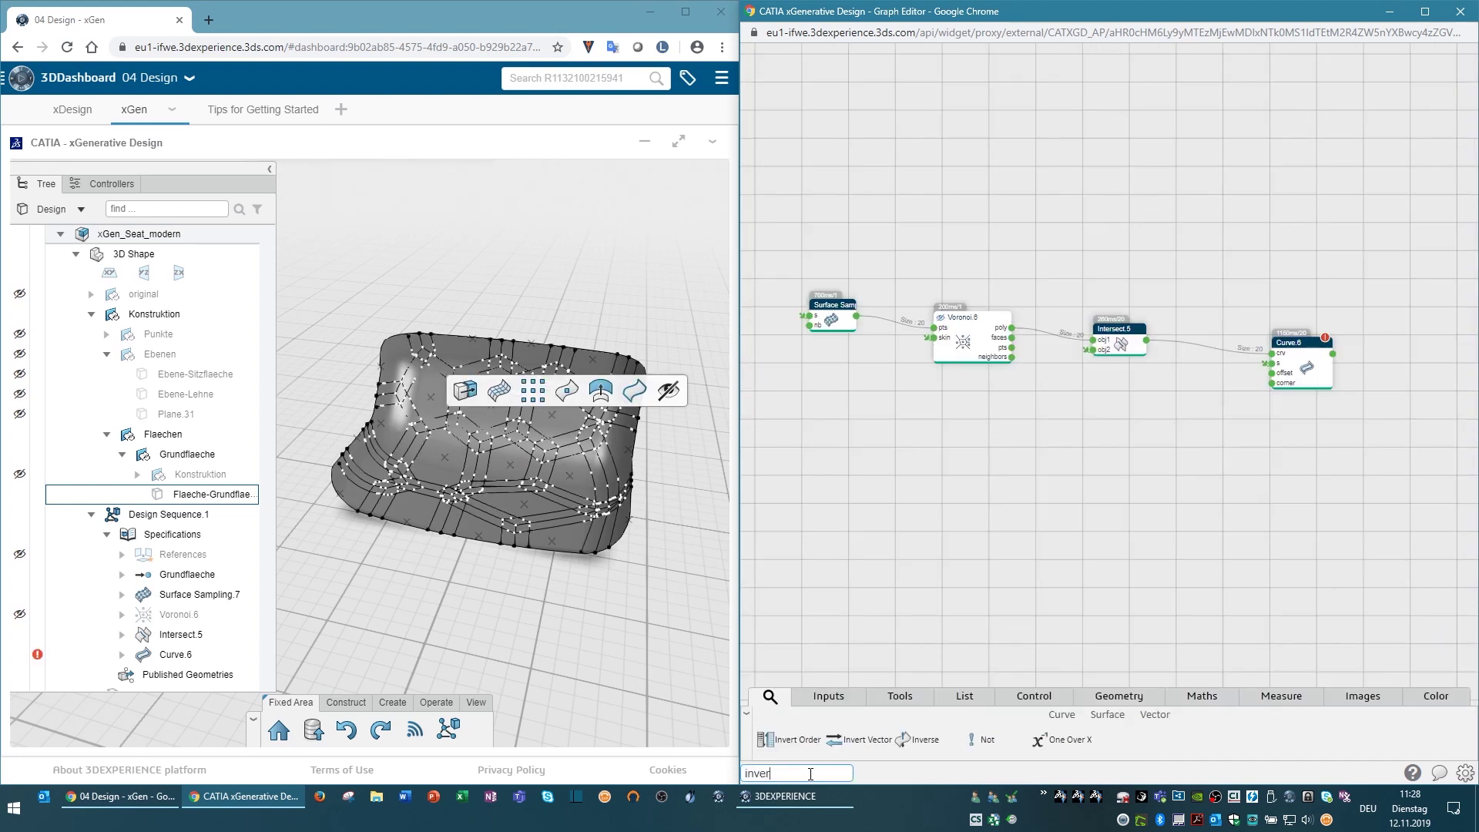
{"action": "mouse_move", "coordinate": [918, 743]}
{"action": "left_mouse_down"}
{"action": "mouse_move", "coordinate": [1206, 322]}
{"action": "mouse_move", "coordinate": [1195, 331]}
{"action": "mouse_move", "coordinate": [1271, 353]}
{"action": "left_mouse_up"}
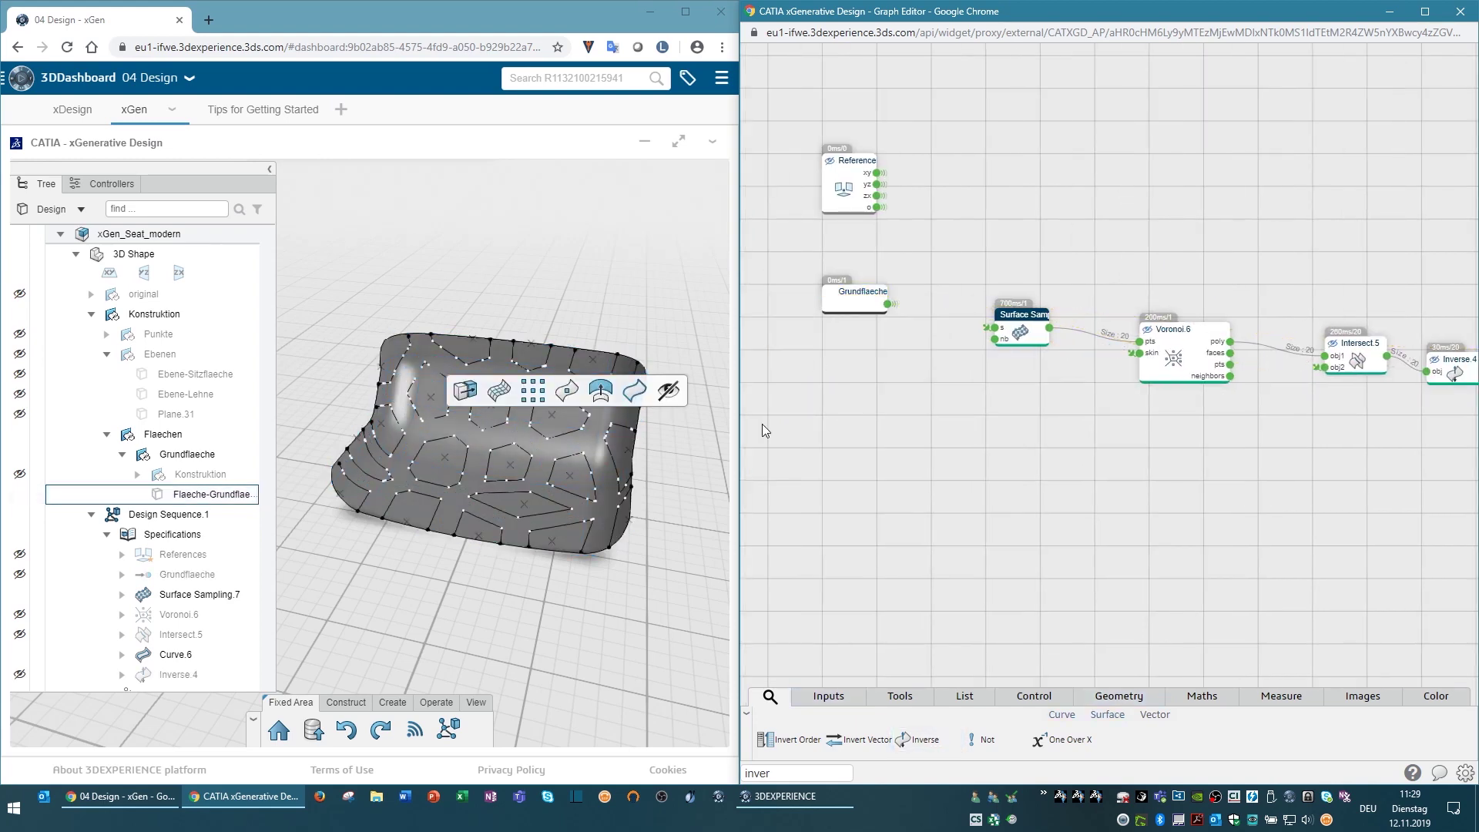
{"action": "left_click", "coordinate": [304, 402]}
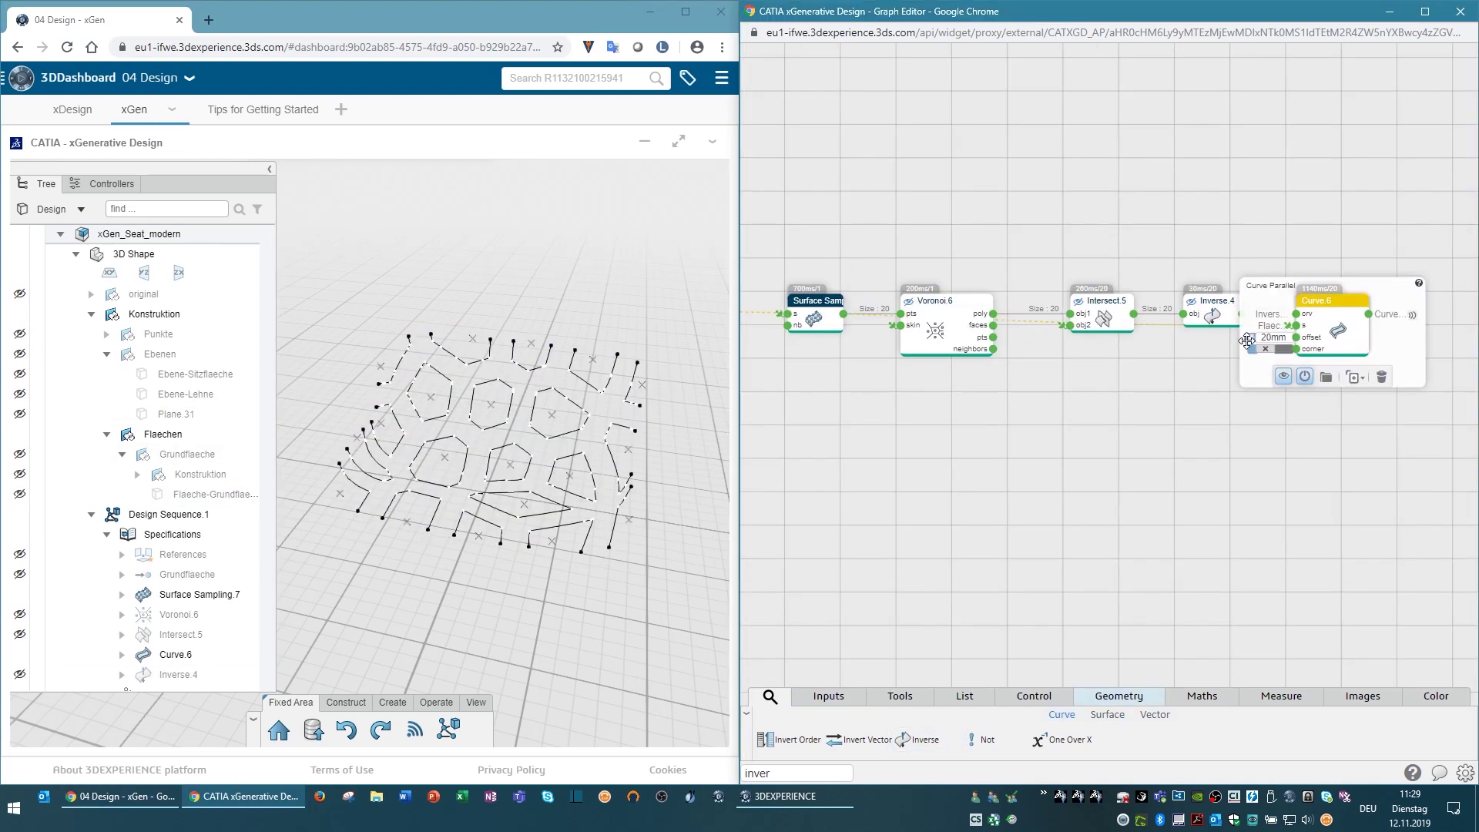
Move the offset input aside and expose Surface Sampling's point count as input Anzahl_Punkte (20)
{"action": "left_click", "coordinate": [1147, 425]}
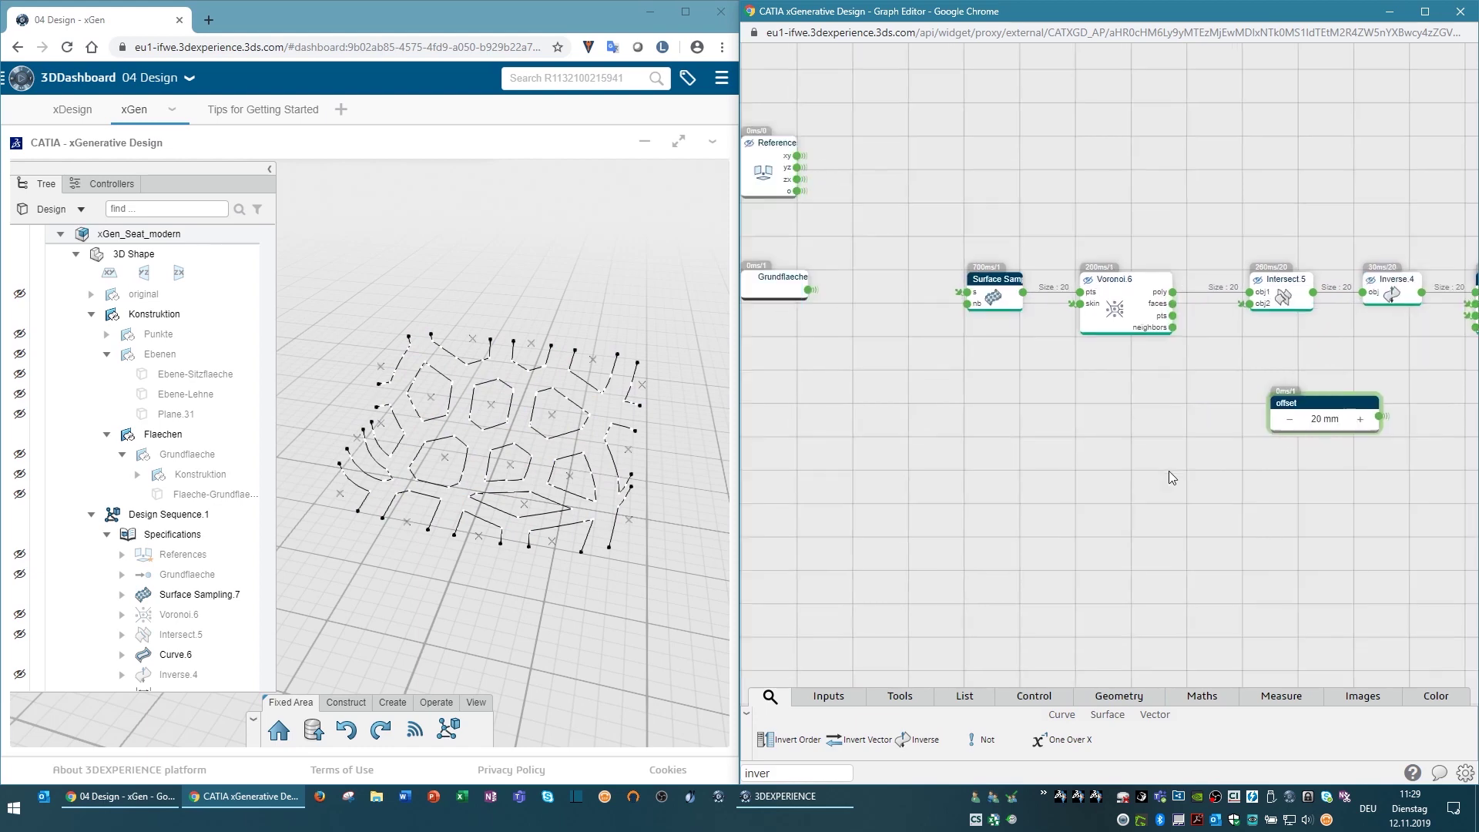
{"action": "left_click_drag", "start_coordinate": [1386, 411], "coordinate": [913, 438]}
{"action": "left_click", "coordinate": [1109, 318]}
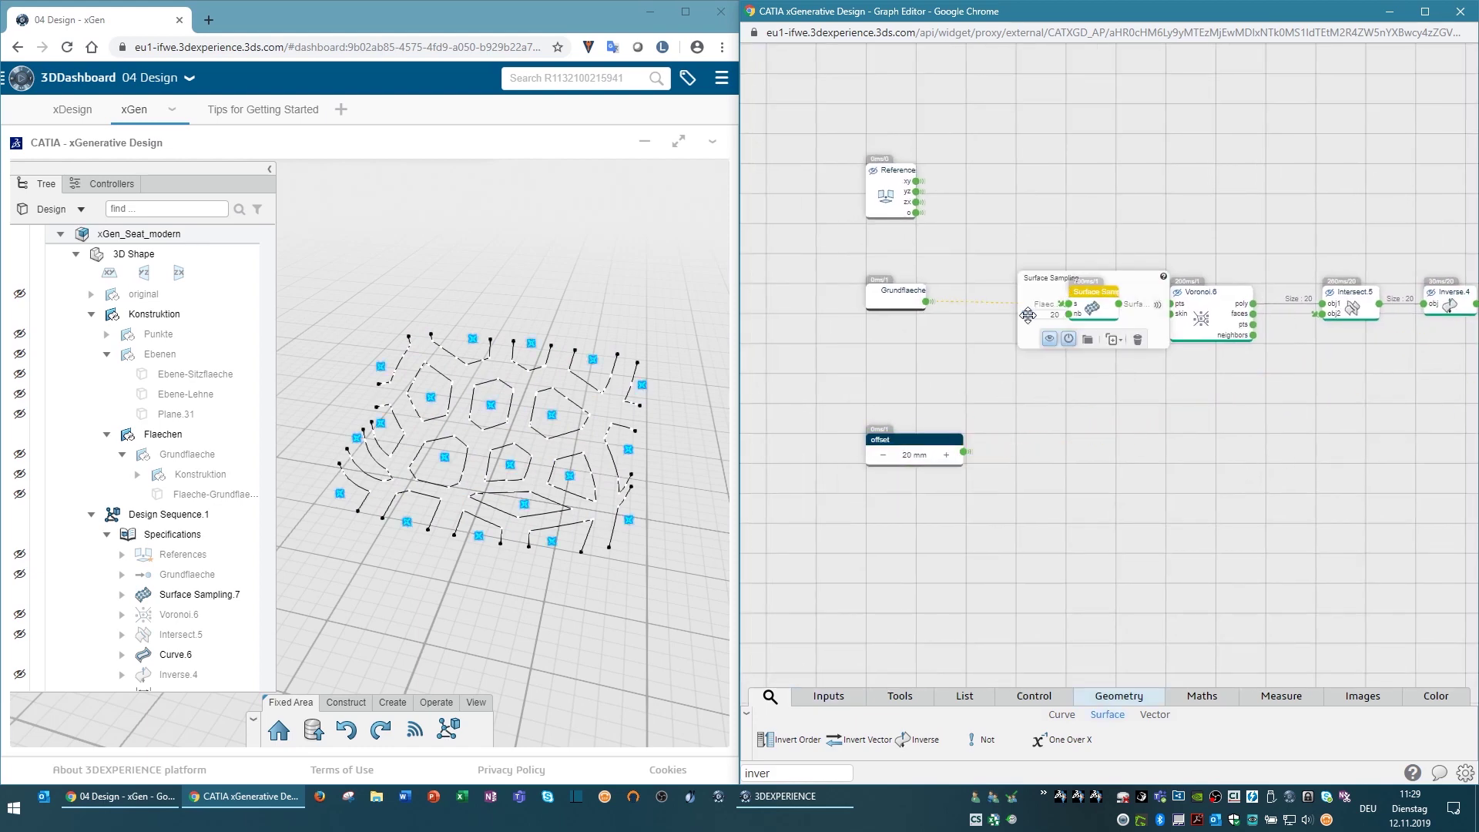
{"action": "left_click", "coordinate": [904, 372]}
{"action": "double_click", "coordinate": [890, 379]}
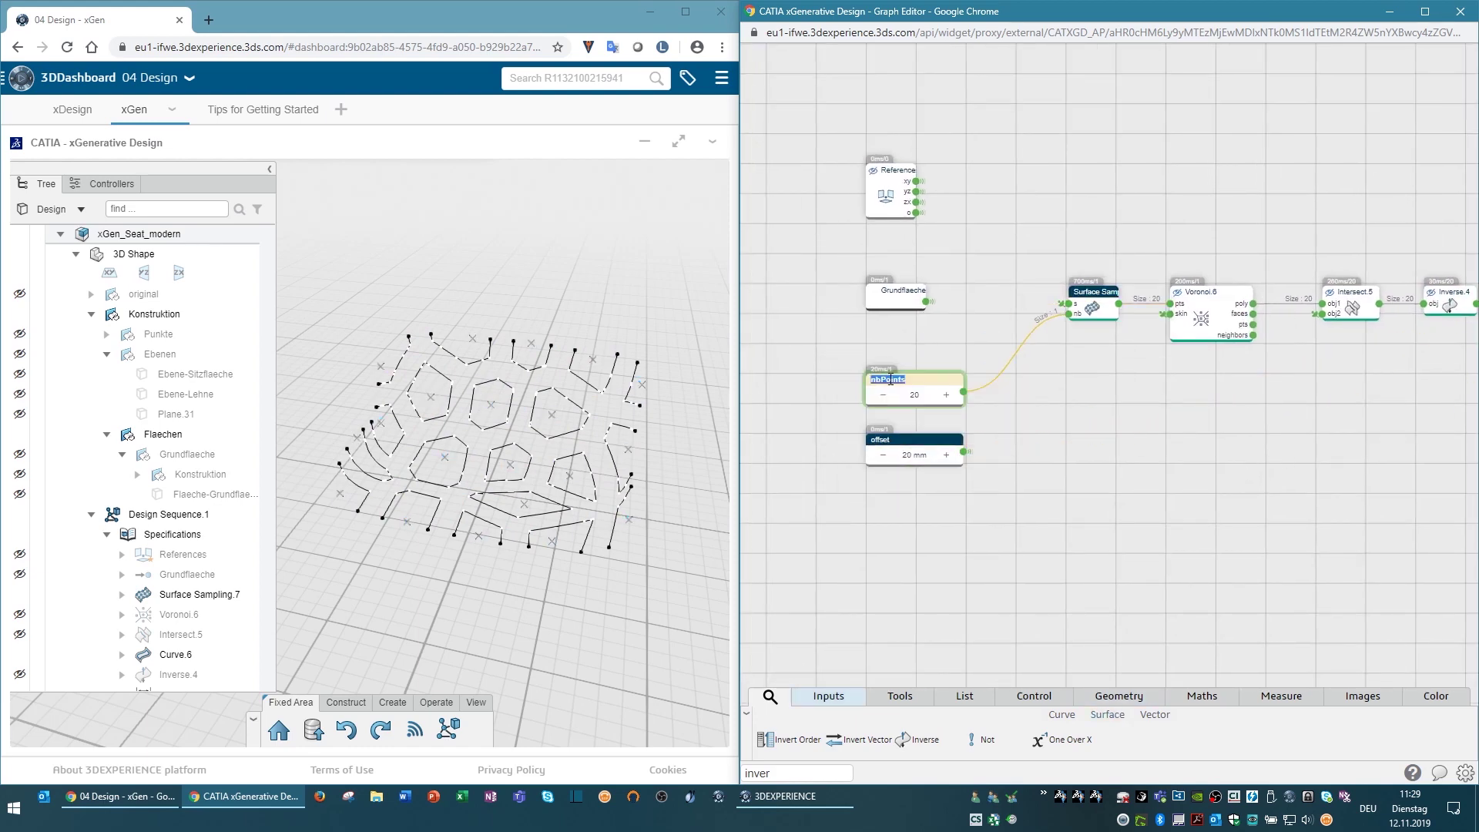
{"action": "type", "text": "Anzahl_Punkte"}
{"action": "key", "text": "Return"}
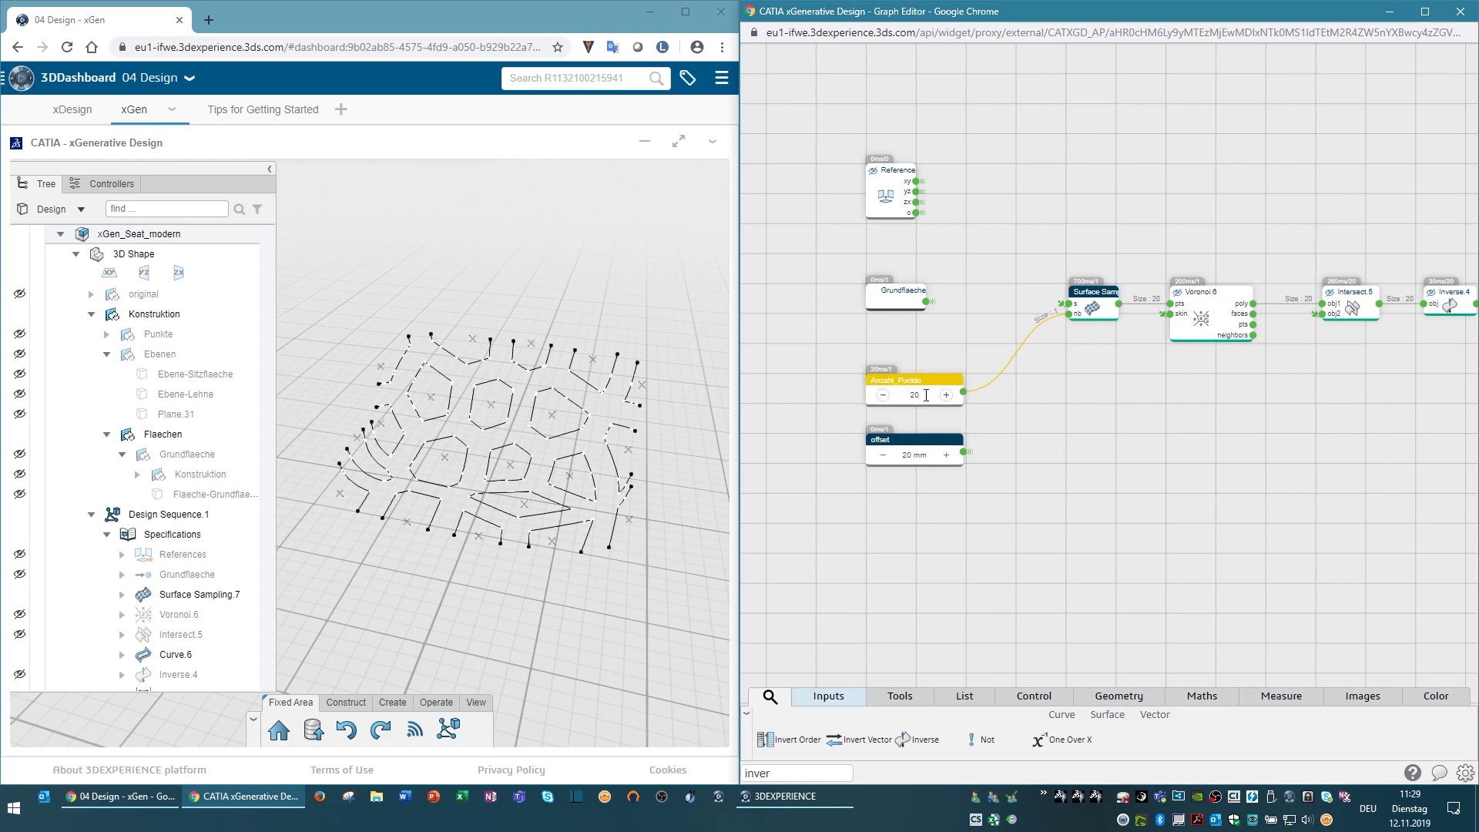
{"action": "left_click", "coordinate": [988, 436]}
{"action": "right_click", "coordinate": [916, 391]}
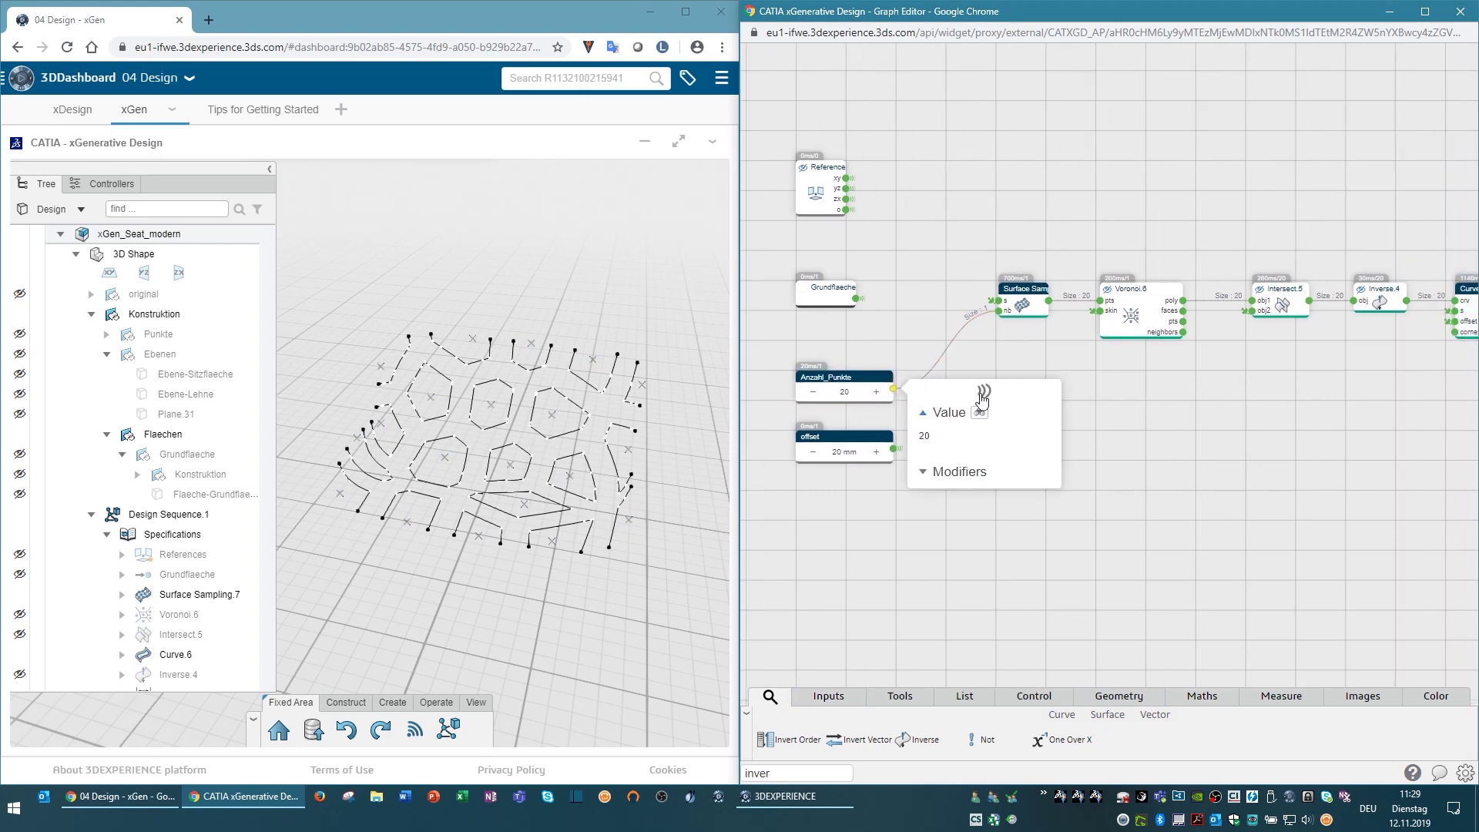
{"action": "double_click", "coordinate": [833, 771]}
{"action": "type", "text": "div"}
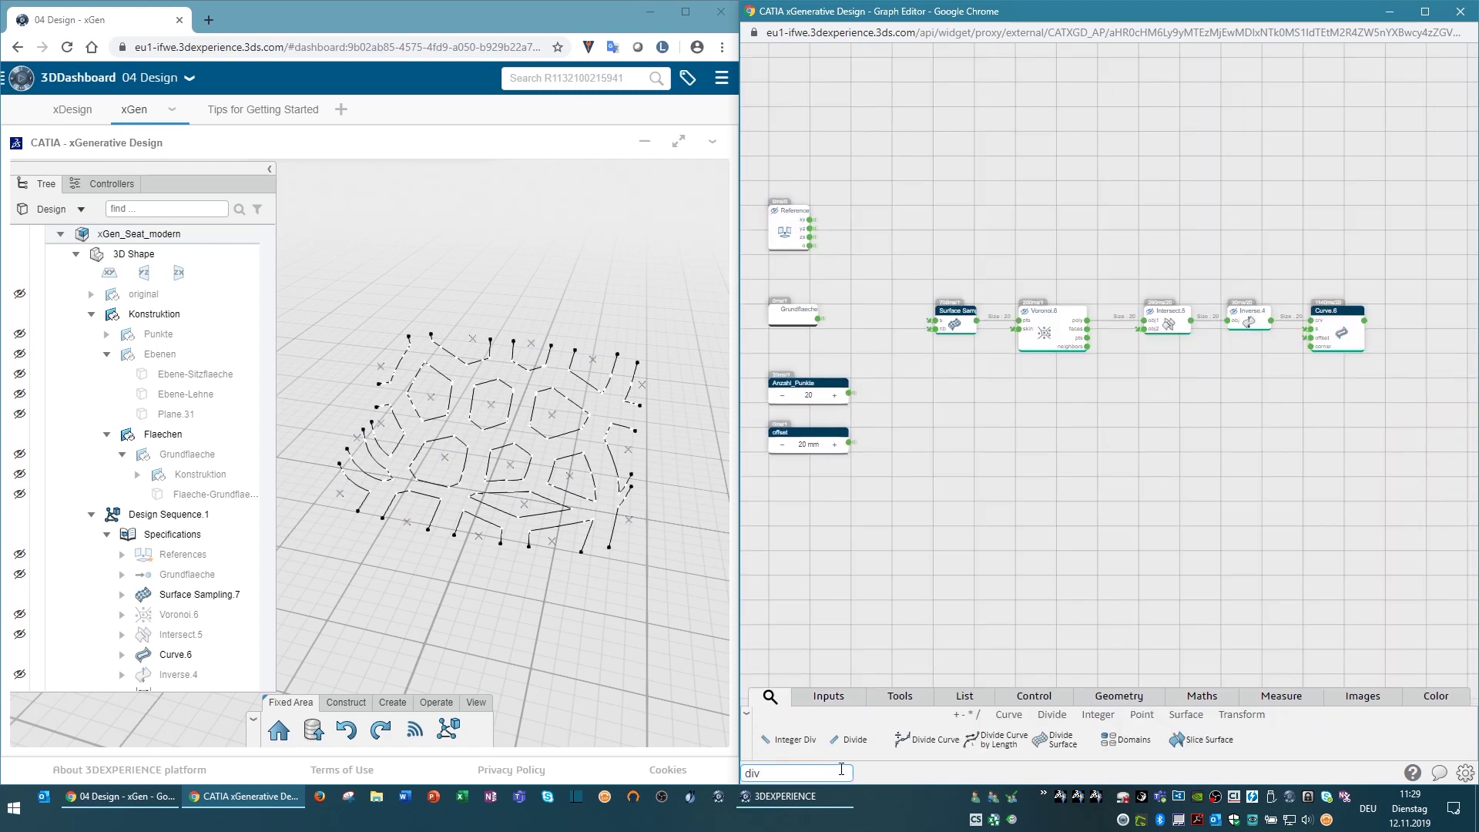
Add a Divide node fed by offset, and a Boundary node of Grundflaeche from Global Variables
{"action": "left_click_drag", "start_coordinate": [851, 739], "coordinate": [1247, 408]}
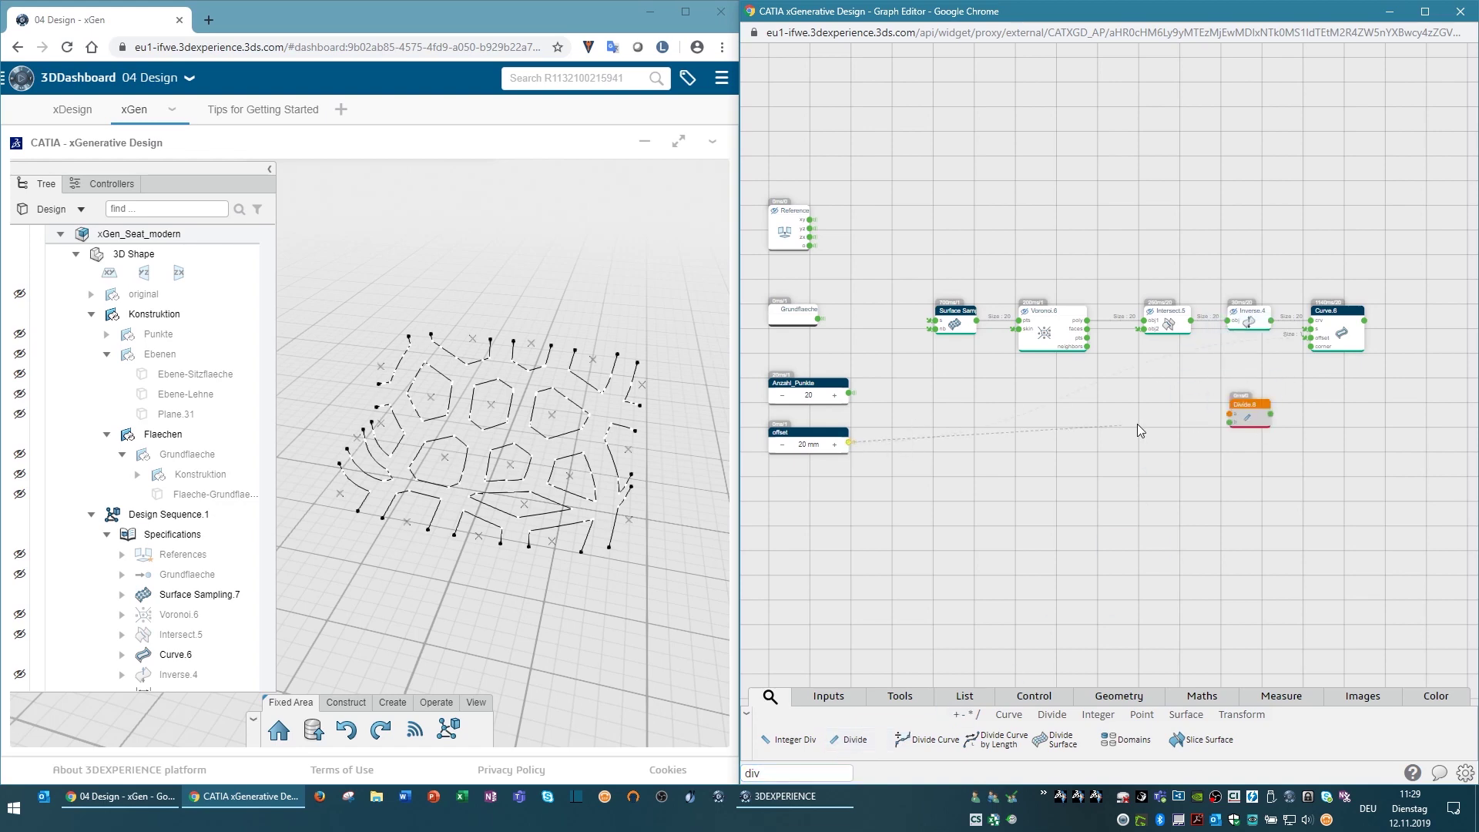
{"action": "left_click_drag", "start_coordinate": [1234, 422], "coordinate": [1309, 339]}
{"action": "triple_click", "coordinate": [791, 772]}
{"action": "type", "text": "boun"}
{"action": "left_click_drag", "start_coordinate": [774, 755], "coordinate": [1081, 465]}
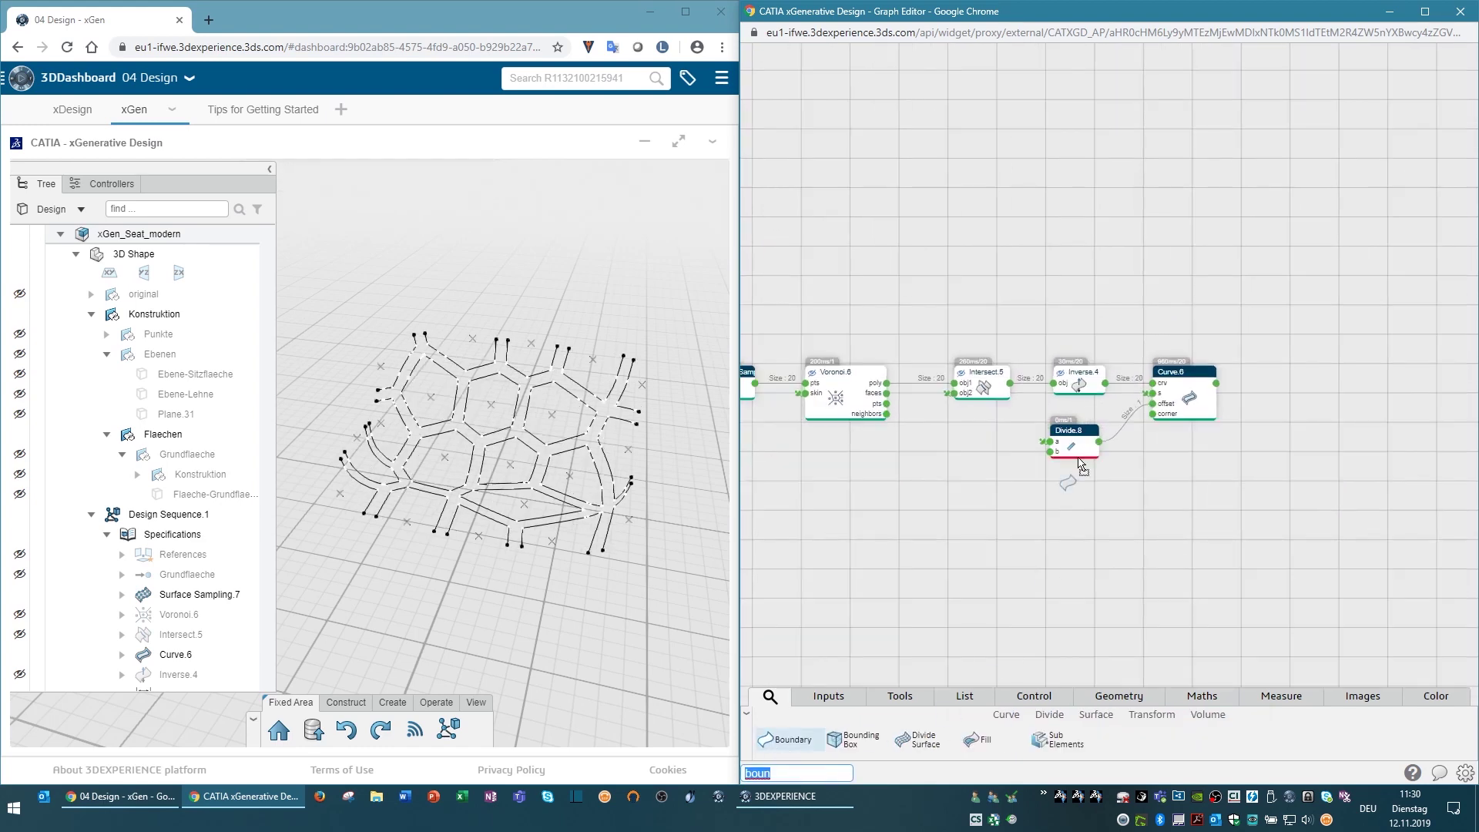
{"action": "left_click_drag", "start_coordinate": [979, 263], "coordinate": [980, 256]}
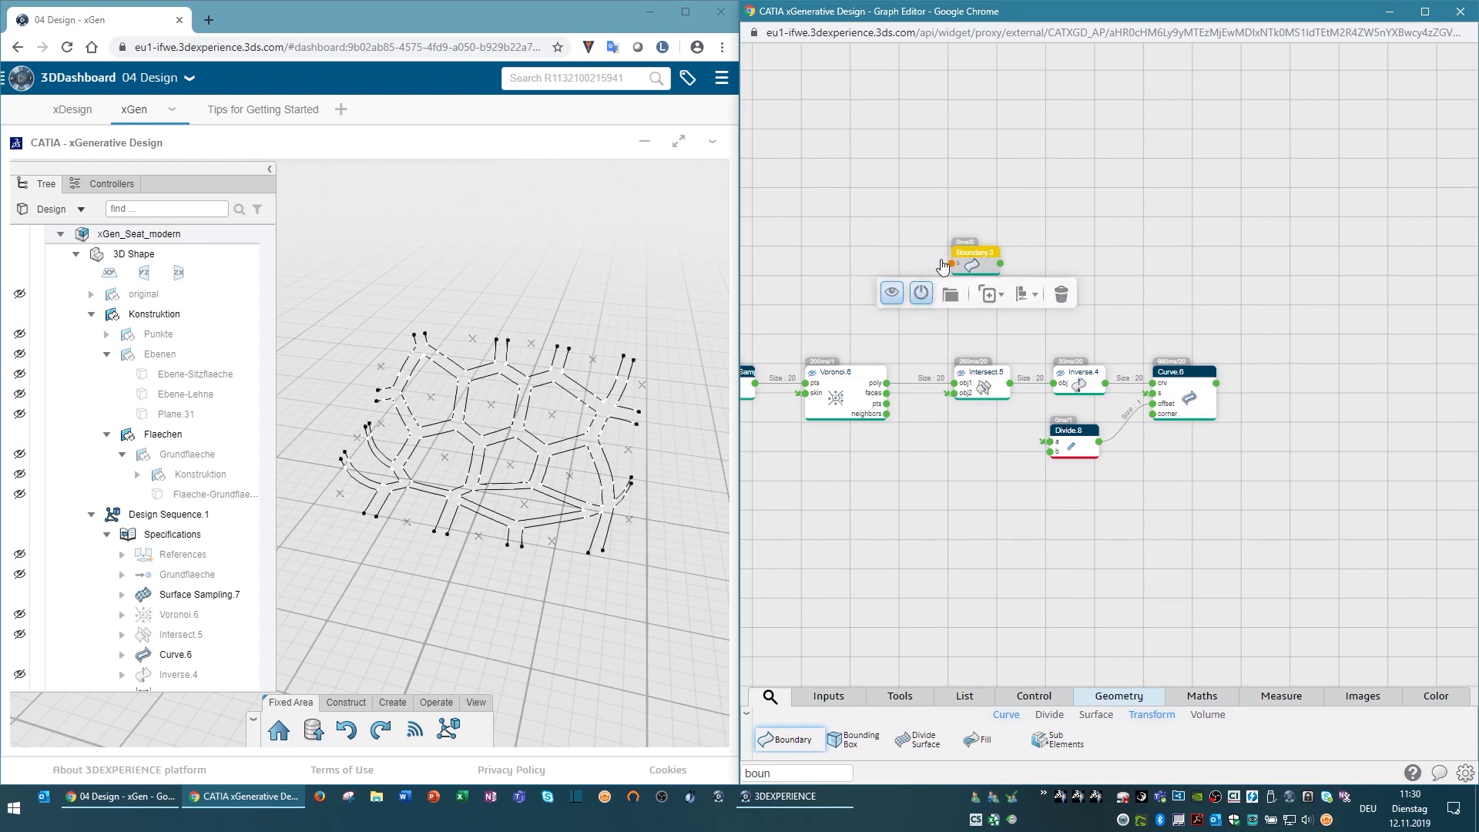
{"action": "left_click", "coordinate": [953, 264]}
{"action": "left_click", "coordinate": [875, 274]}
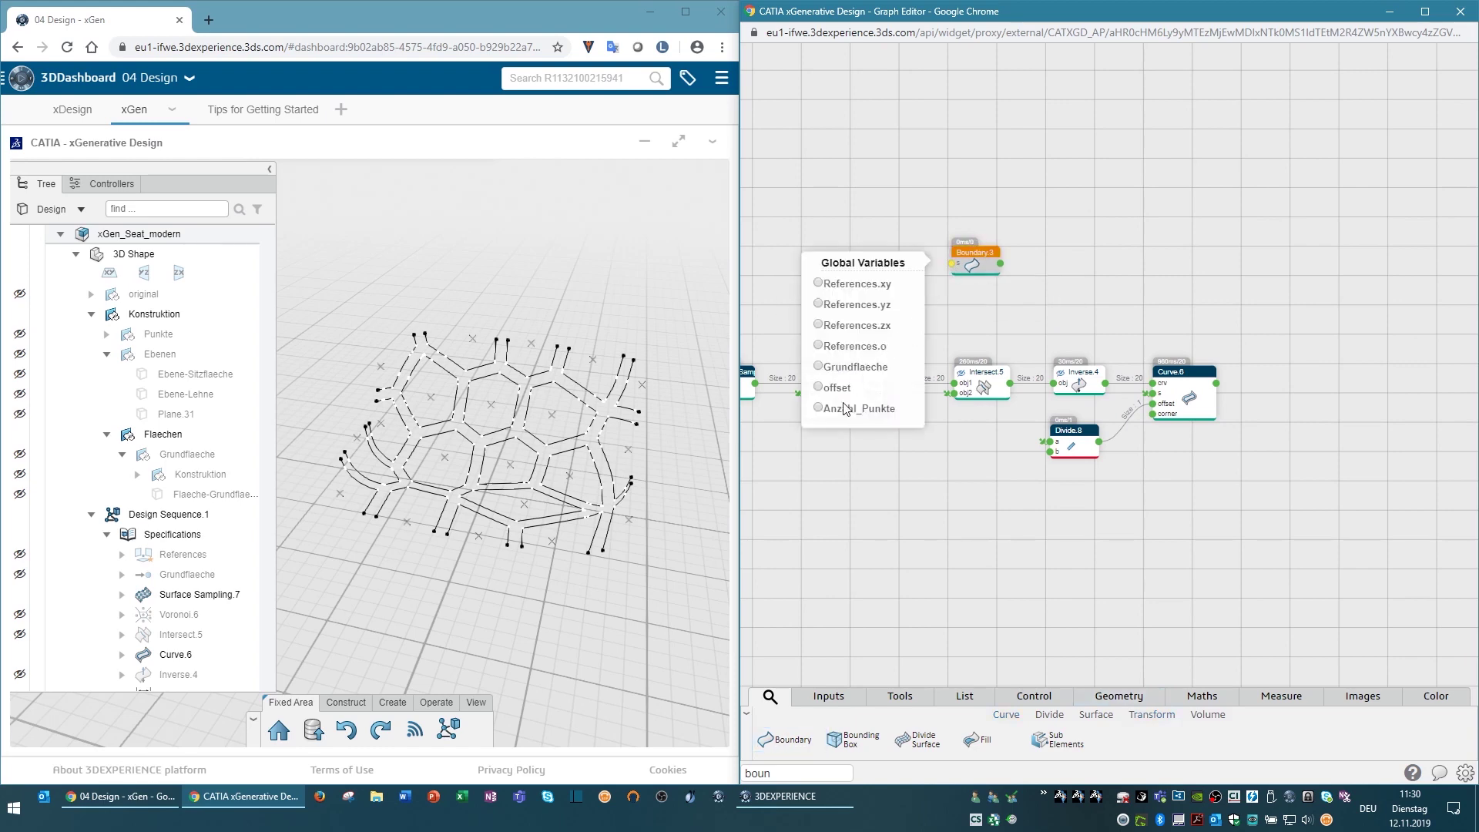
{"action": "left_click", "coordinate": [850, 376]}
{"action": "left_click", "coordinate": [797, 773]}
Add Curve Parallel Curve.7 offsetting Boundary.3 by offset on Grundflaeche
{"action": "type", "text": "parr"}
{"action": "key", "text": "BackSpace"}
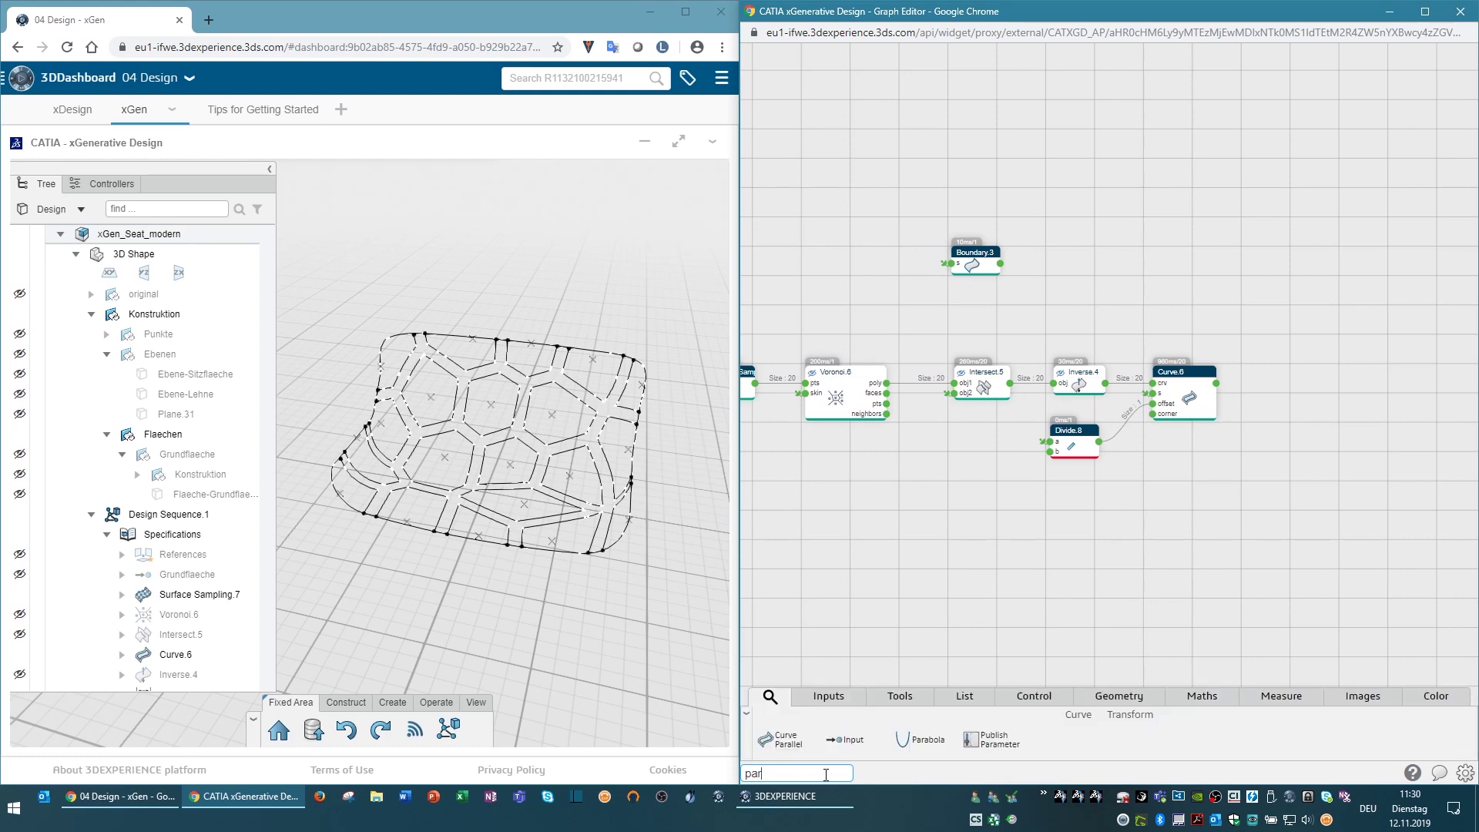
{"action": "mouse_move", "coordinate": [779, 739]}
{"action": "left_mouse_down"}
{"action": "mouse_move", "coordinate": [1072, 266]}
{"action": "mouse_move", "coordinate": [1085, 285]}
{"action": "mouse_move", "coordinate": [1127, 279]}
{"action": "left_mouse_up"}
{"action": "left_click", "coordinate": [1194, 265]}
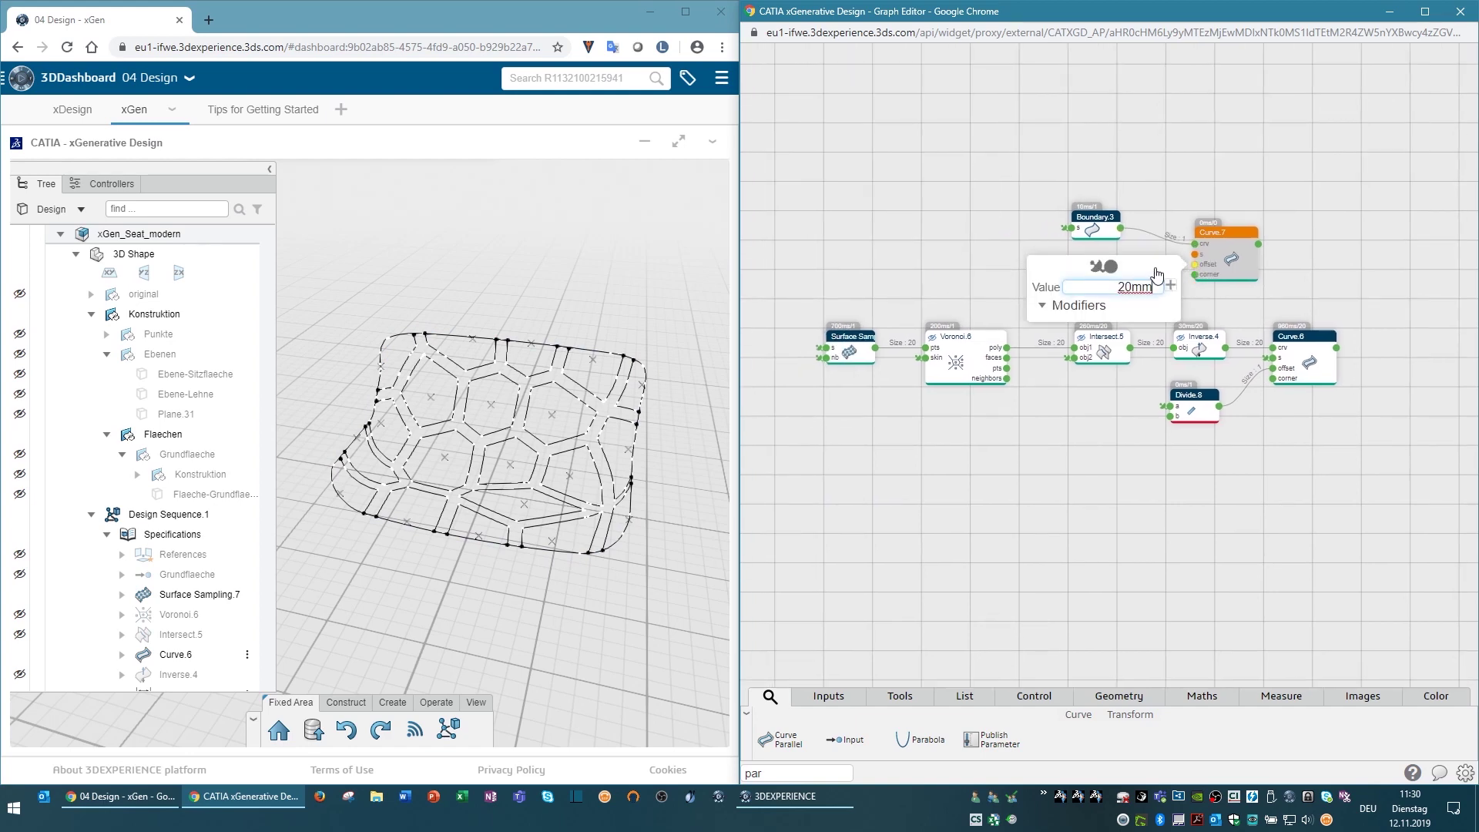
{"action": "left_click", "coordinate": [1082, 389]}
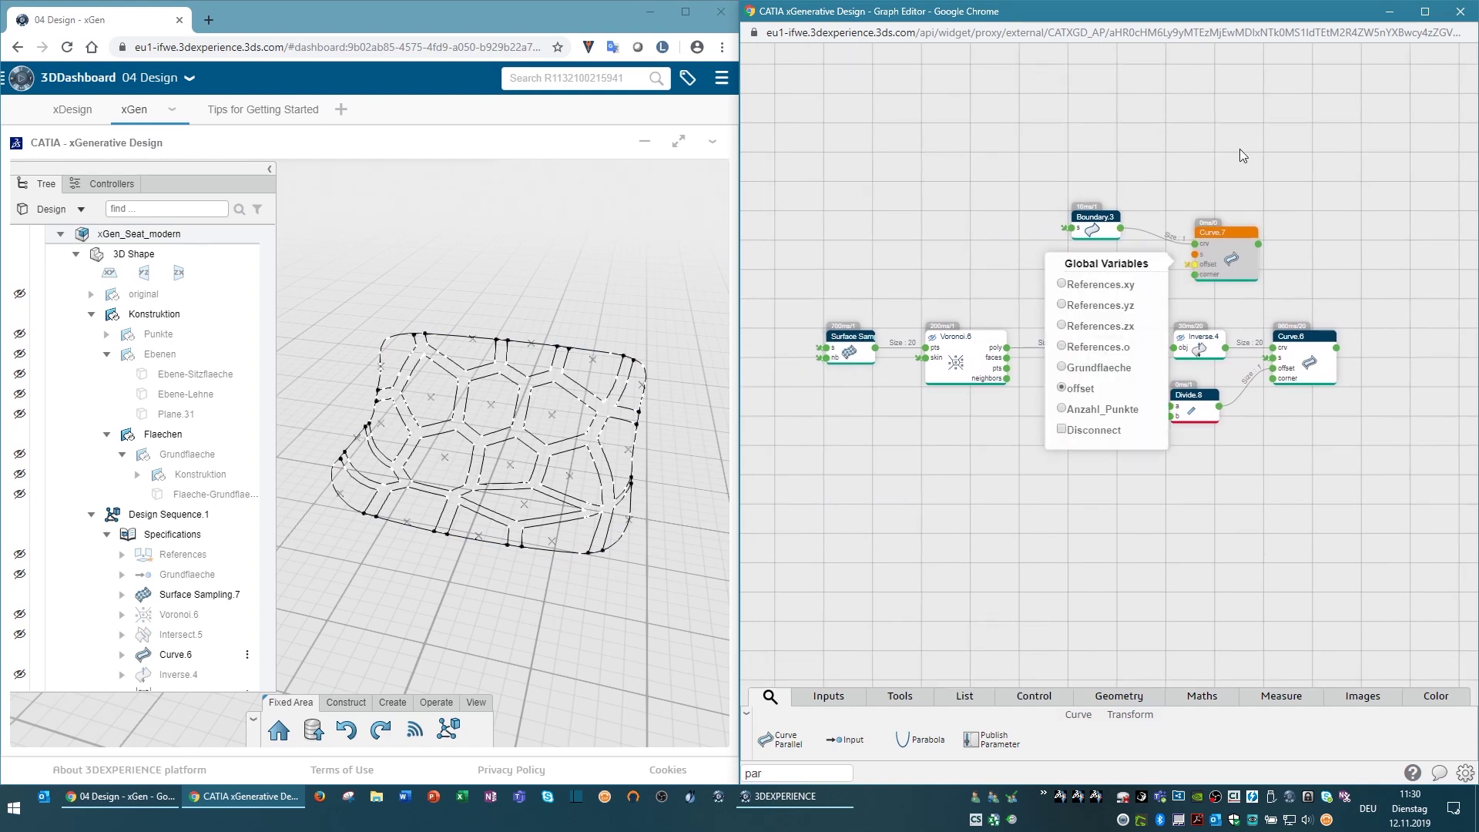
{"action": "left_click_drag", "start_coordinate": [1241, 154], "coordinate": [1140, 170]}
{"action": "left_click", "coordinate": [1088, 272]}
{"action": "left_click", "coordinate": [1001, 271]}
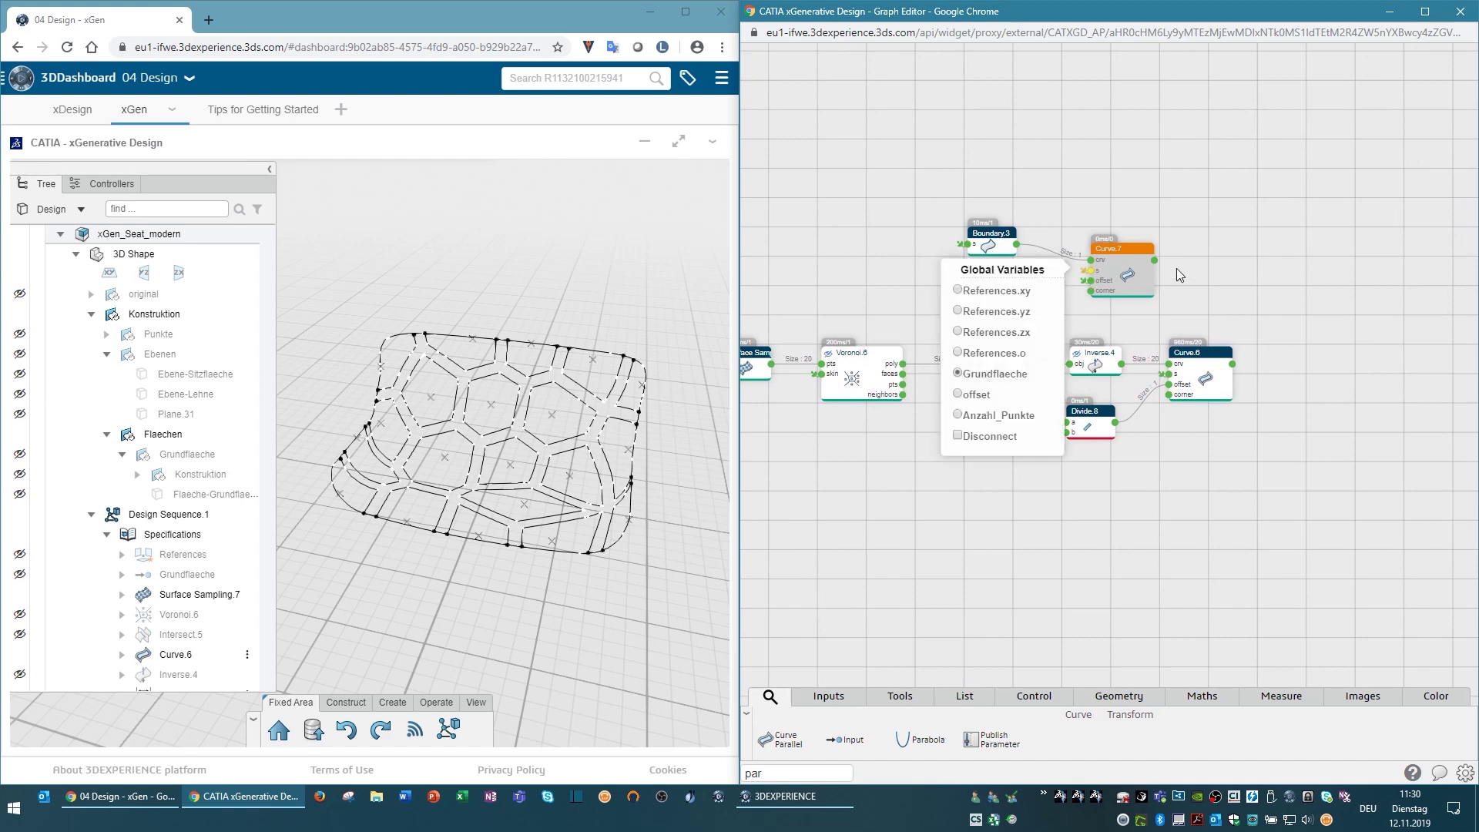
{"action": "left_click", "coordinate": [990, 374]}
Hide the surface sample points and add a Split node
{"action": "mouse_move", "coordinate": [849, 347]}
{"action": "left_click", "coordinate": [848, 361]}
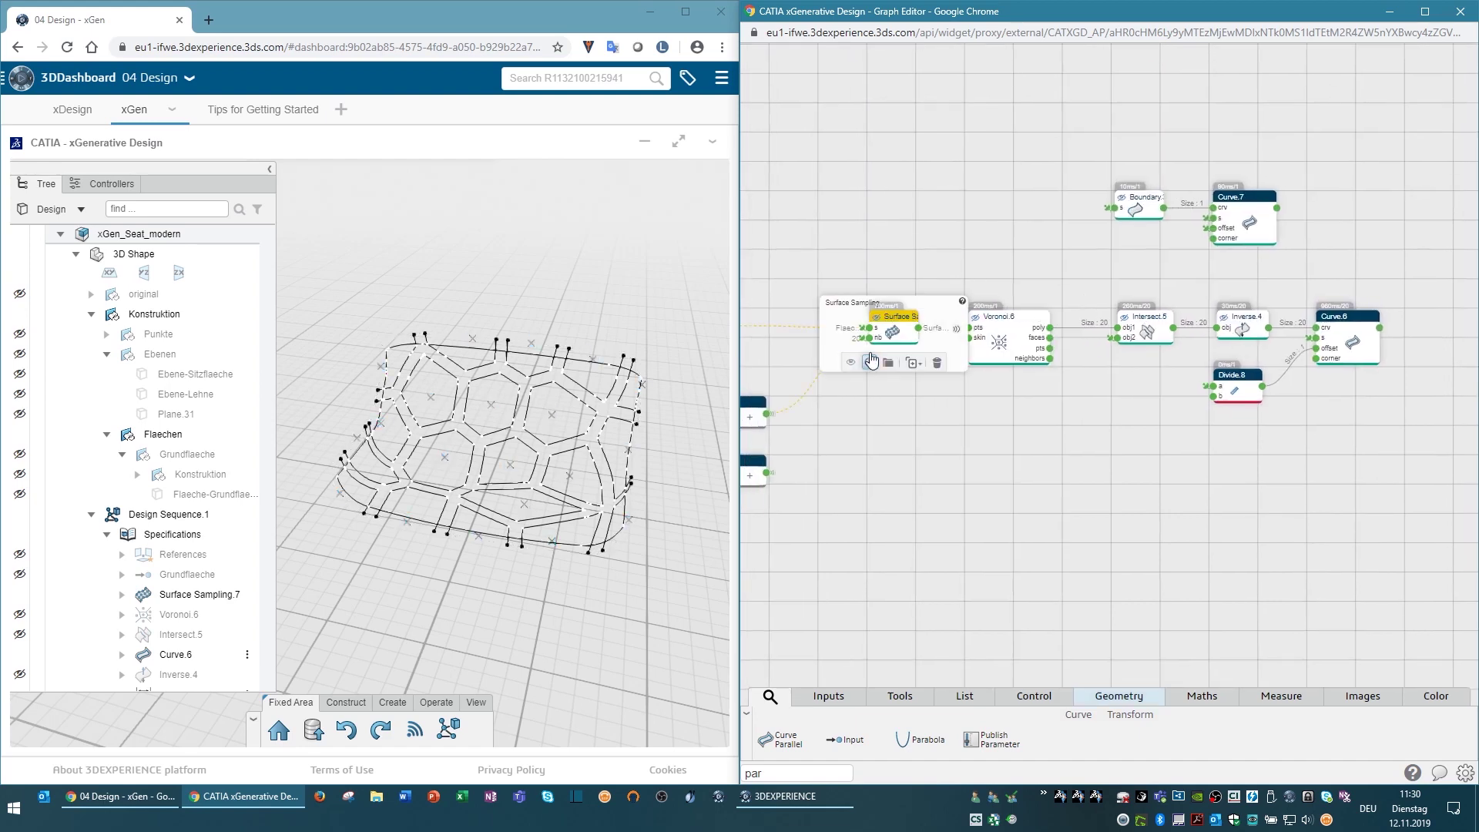
{"action": "type", "text": "sp"}
{"action": "double_click", "coordinate": [777, 773]}
{"action": "type", "text": "split"}
{"action": "mouse_move", "coordinate": [774, 740]}
{"action": "left_mouse_down"}
{"action": "mouse_move", "coordinate": [1088, 281]}
{"action": "mouse_move", "coordinate": [1054, 215]}
{"action": "left_mouse_up"}
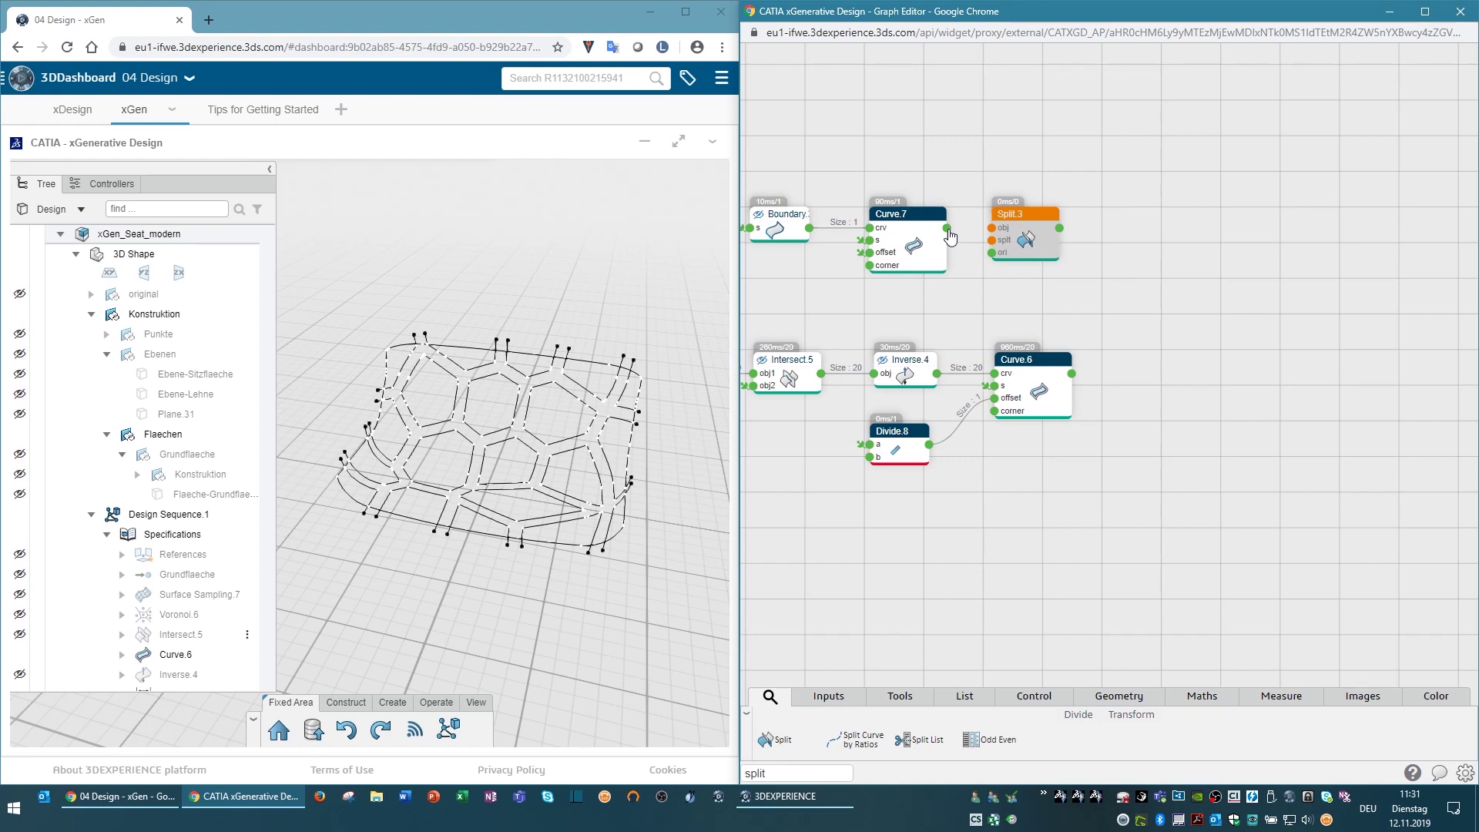
Make Split.3 trim Grundflaeche with the inset boundary Curve.7
{"action": "left_click_drag", "start_coordinate": [947, 228], "coordinate": [992, 239]}
{"action": "left_click", "coordinate": [938, 235]}
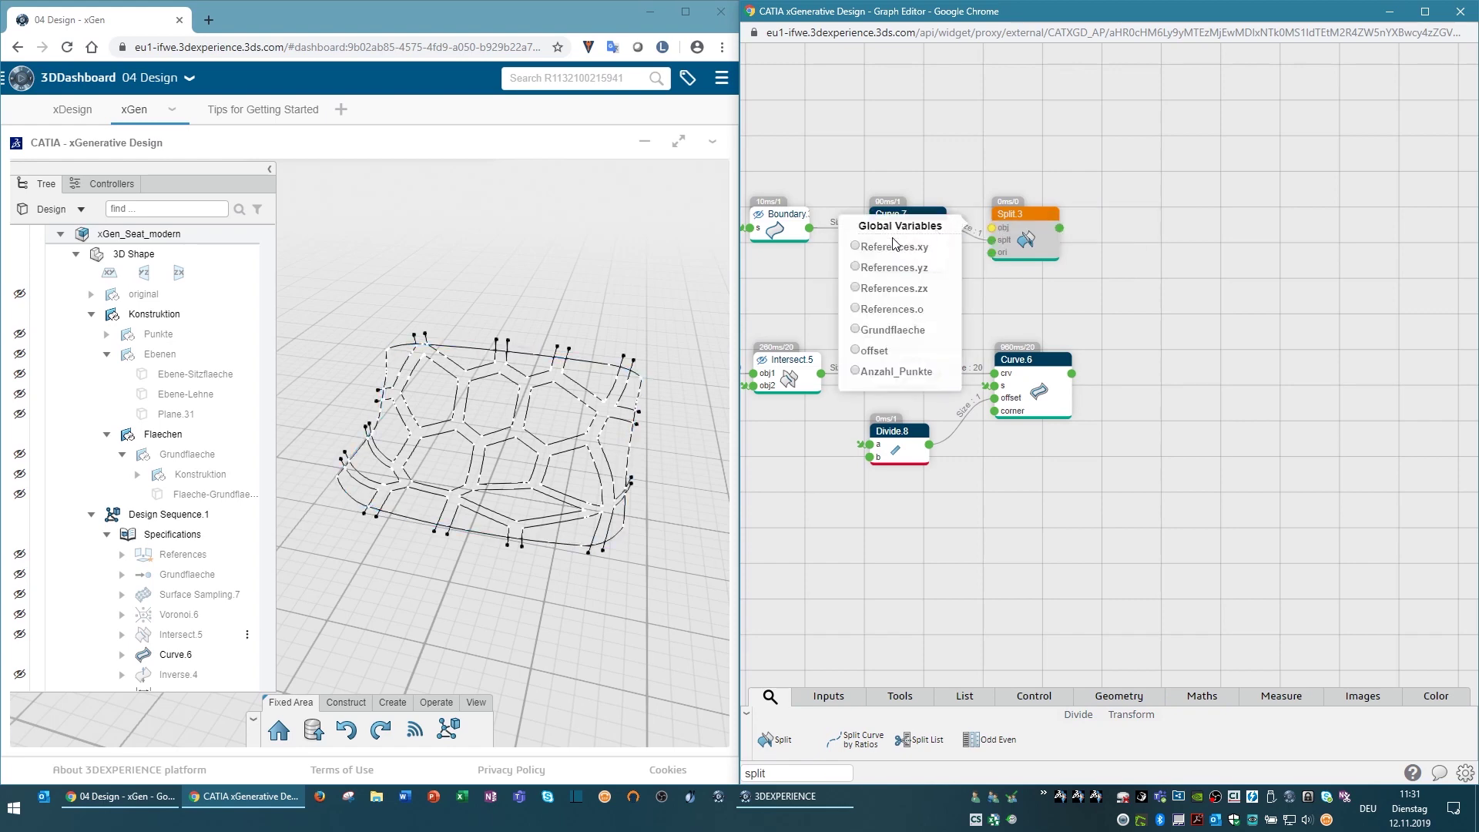
{"action": "left_click", "coordinate": [891, 331]}
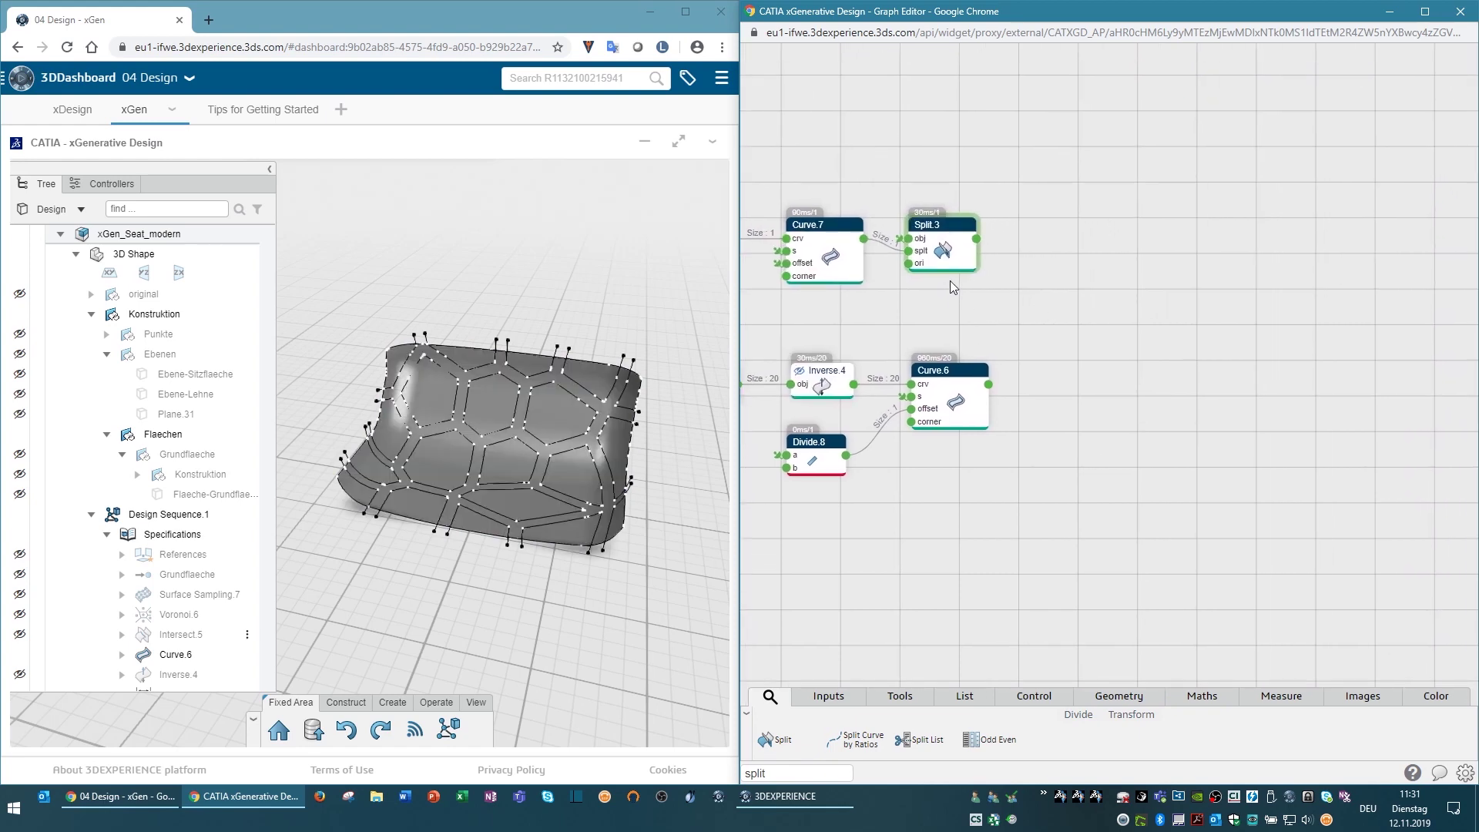
Duplicate Split.3 as Split.4, cutting Split.3's result with the Curve.6 cell curves
{"action": "left_click", "coordinate": [947, 266]}
{"action": "left_click", "coordinate": [972, 291]}
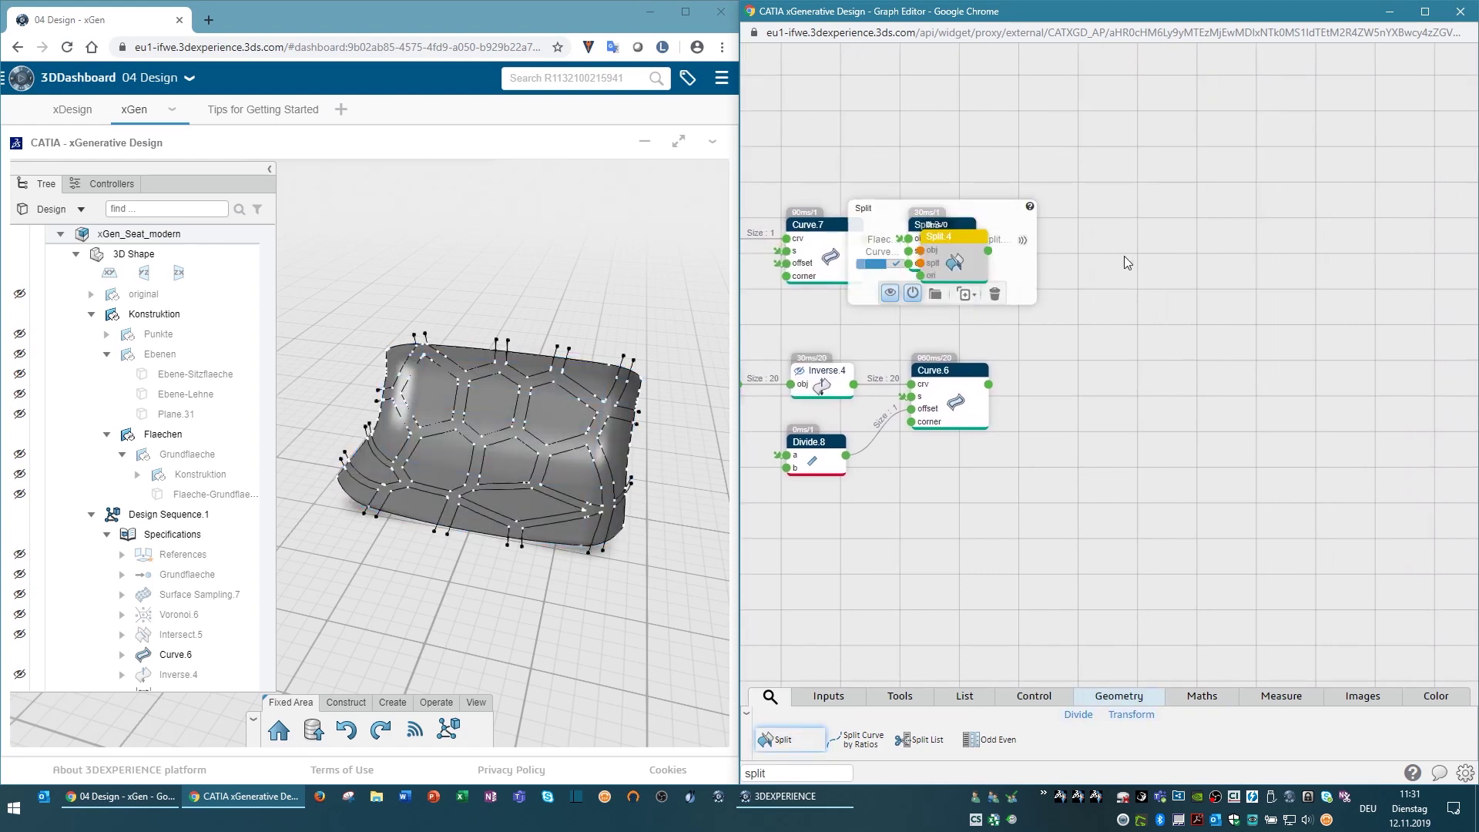
{"action": "left_click", "coordinate": [1124, 332]}
{"action": "left_click_drag", "start_coordinate": [976, 239], "coordinate": [1089, 347]}
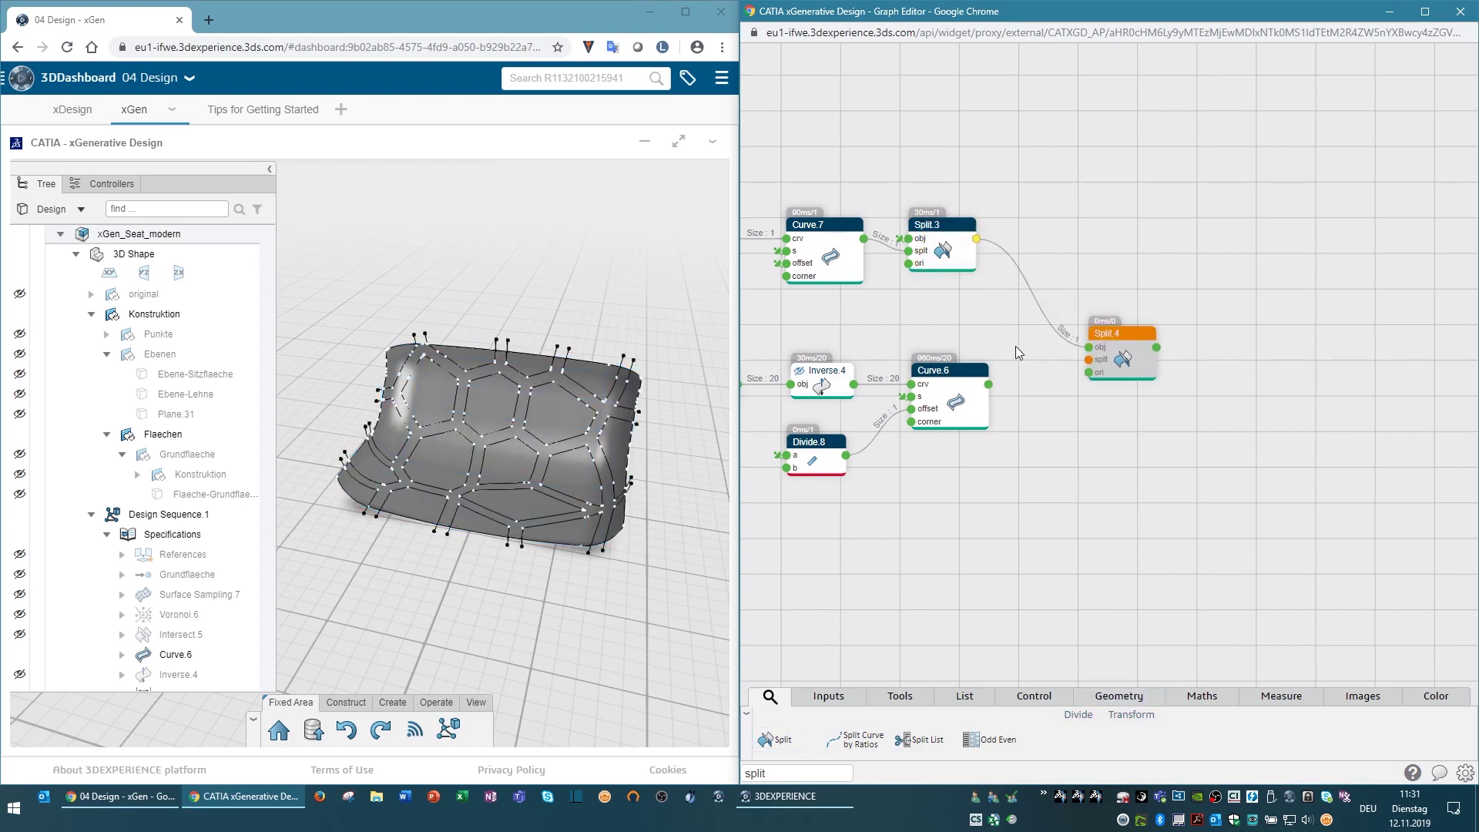
{"action": "left_click_drag", "start_coordinate": [988, 384], "coordinate": [1088, 360]}
Hide Split.3, Curve.7 and Curve.6, leaving Split.4's 20 Voronoi panels visible
{"action": "left_click", "coordinate": [1124, 339]}
{"action": "left_click", "coordinate": [1131, 261]}
{"action": "left_click", "coordinate": [936, 231]}
{"action": "left_click", "coordinate": [890, 296]}
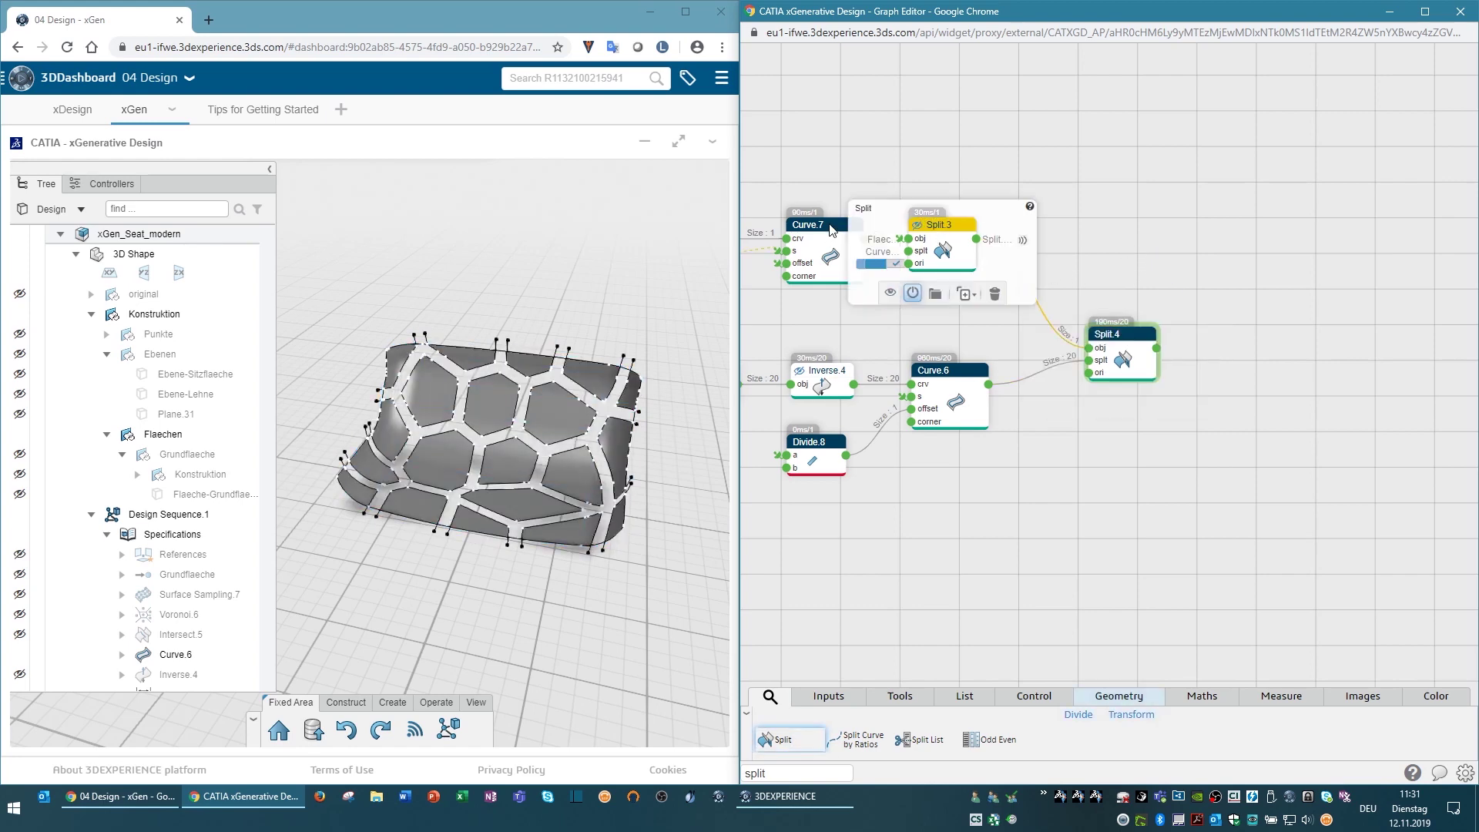
{"action": "left_click", "coordinate": [807, 275]}
{"action": "left_click", "coordinate": [814, 307]}
{"action": "scroll", "coordinate": [1201, 300], "scroll_direction": "down", "scroll_amount": 3}
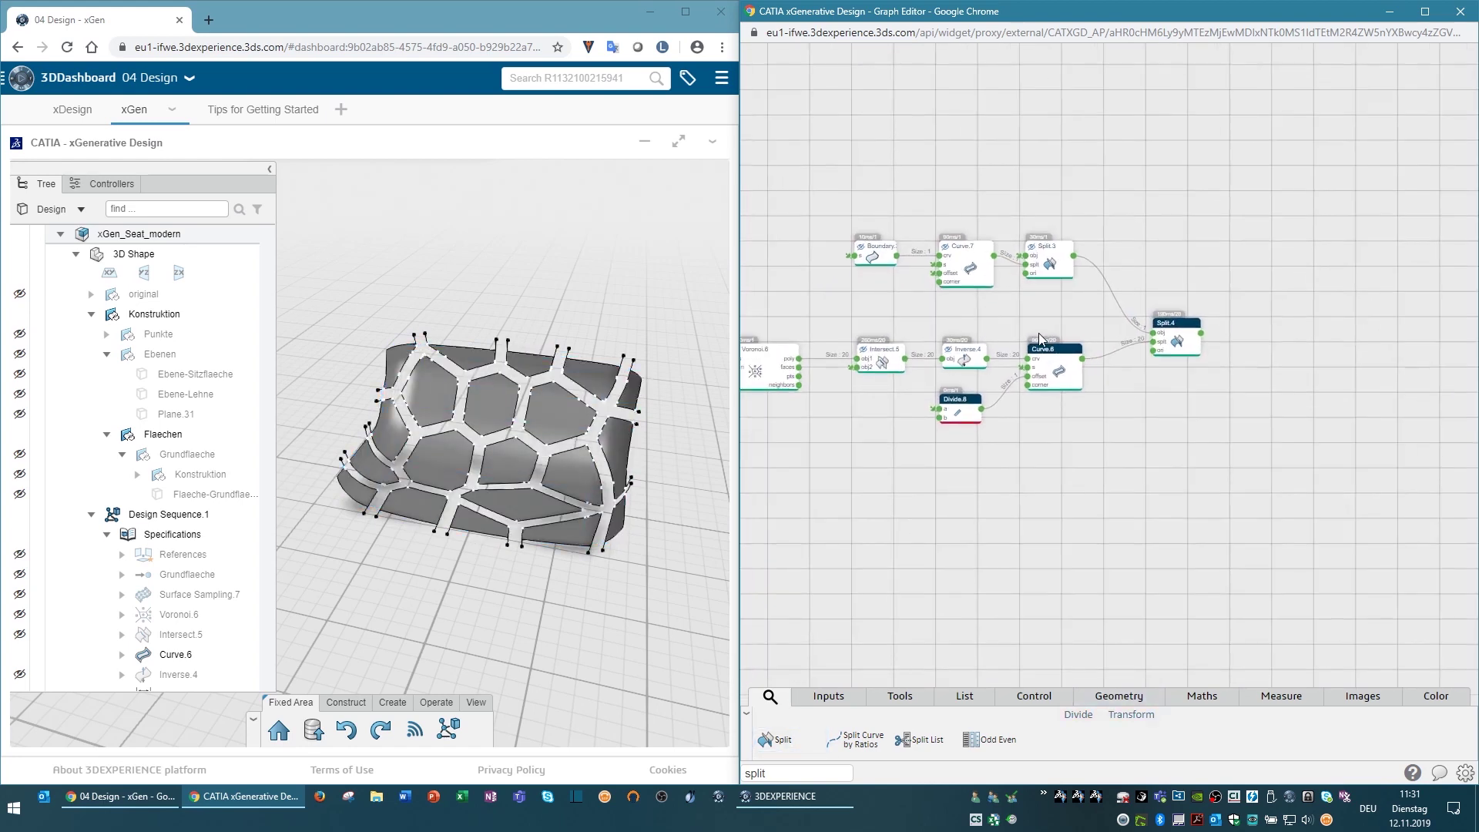
{"action": "left_click", "coordinate": [1047, 356]}
{"action": "left_click", "coordinate": [1012, 406]}
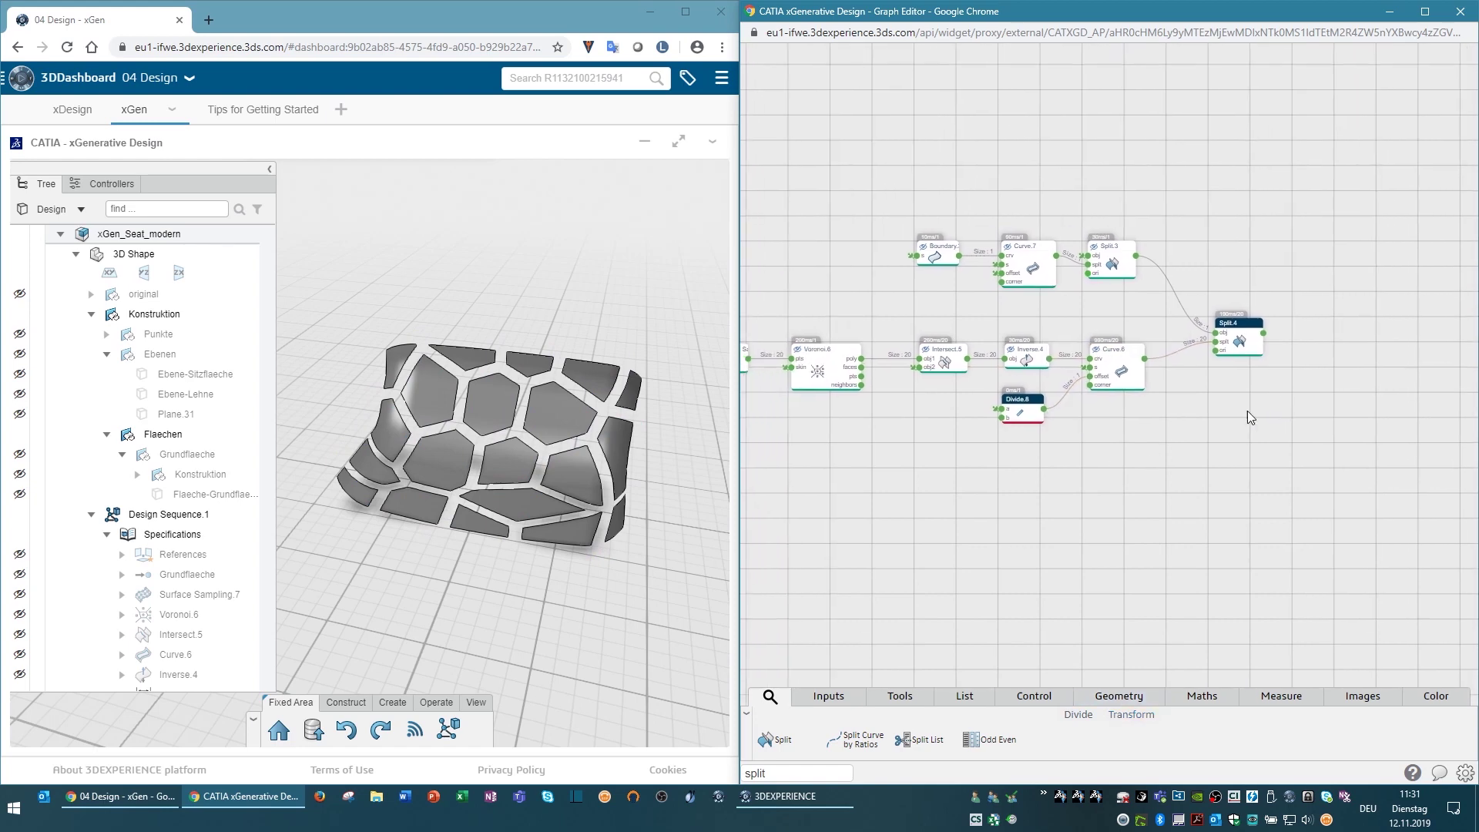
{"action": "scroll", "coordinate": [1301, 400], "scroll_direction": "down", "scroll_amount": 2}
{"action": "left_click", "coordinate": [1314, 352]}
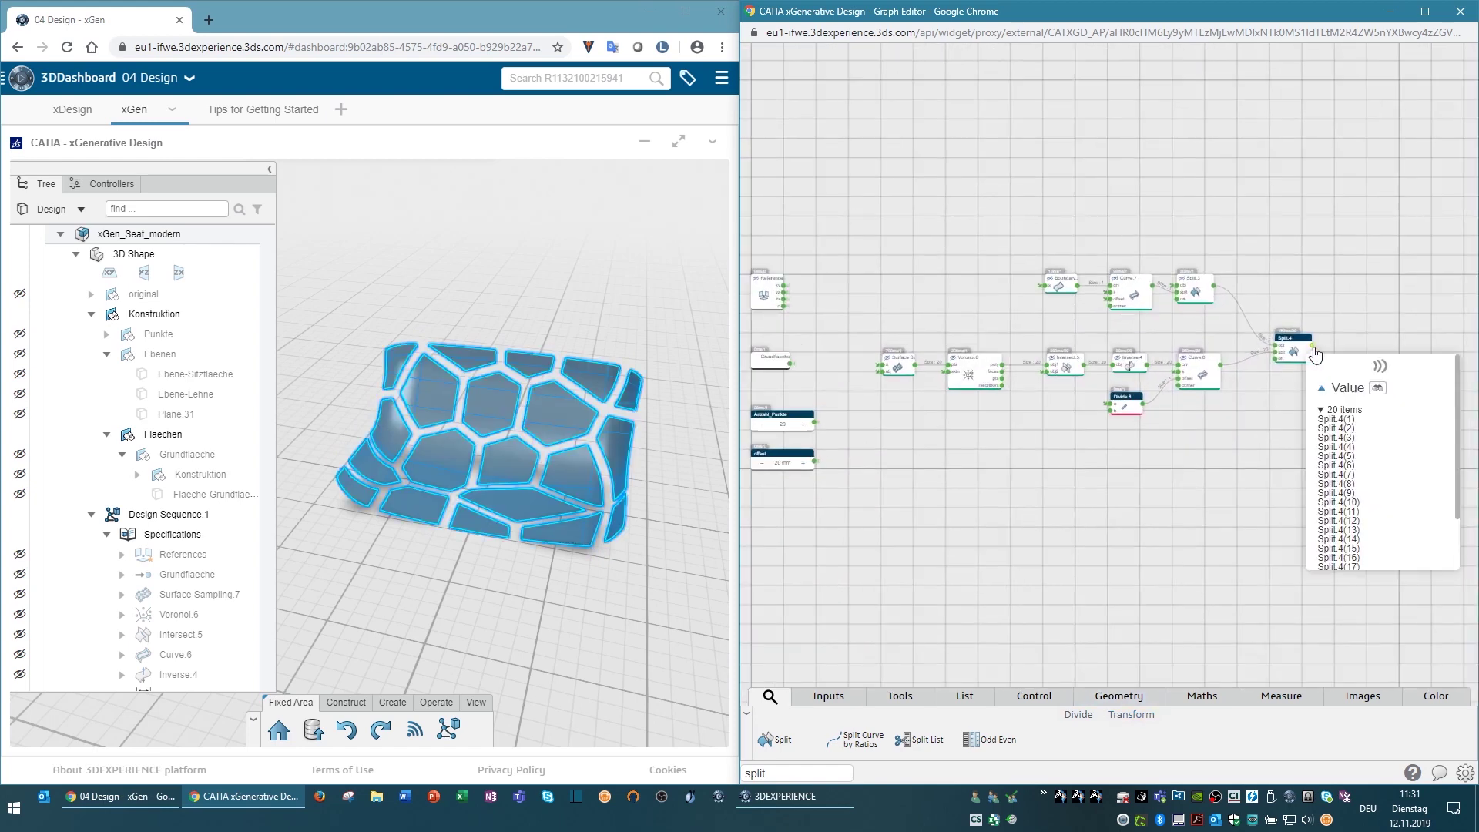
Rename the Split.4 node to Grundflaechen_Voronoi
{"action": "scroll", "coordinate": [1201, 318], "scroll_direction": "up", "scroll_amount": 2}
{"action": "scroll", "coordinate": [1004, 367], "scroll_direction": "up", "scroll_amount": 4}
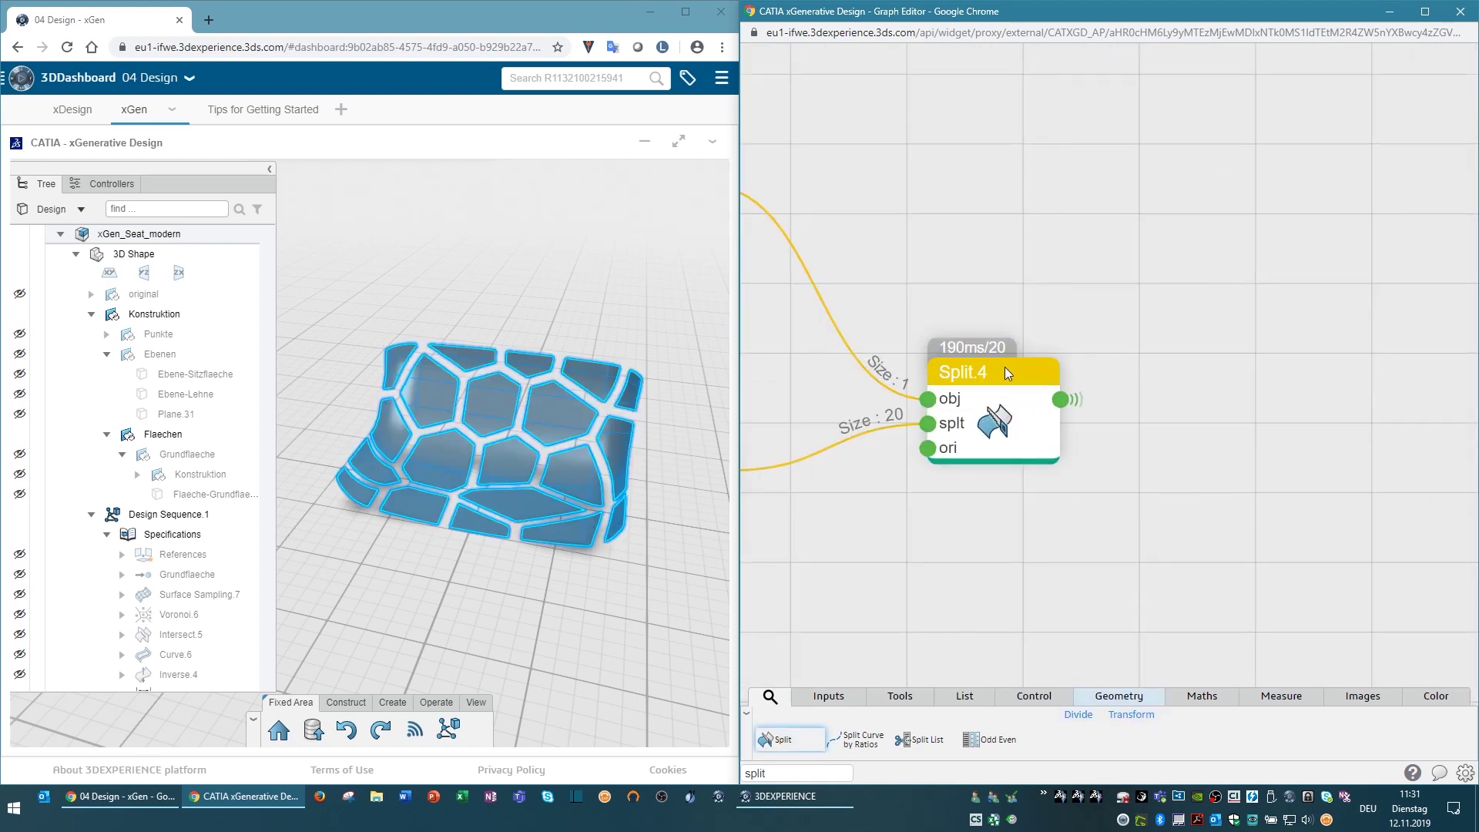
{"action": "double_click", "coordinate": [1005, 367]}
{"action": "type", "text": "Grundfla"}
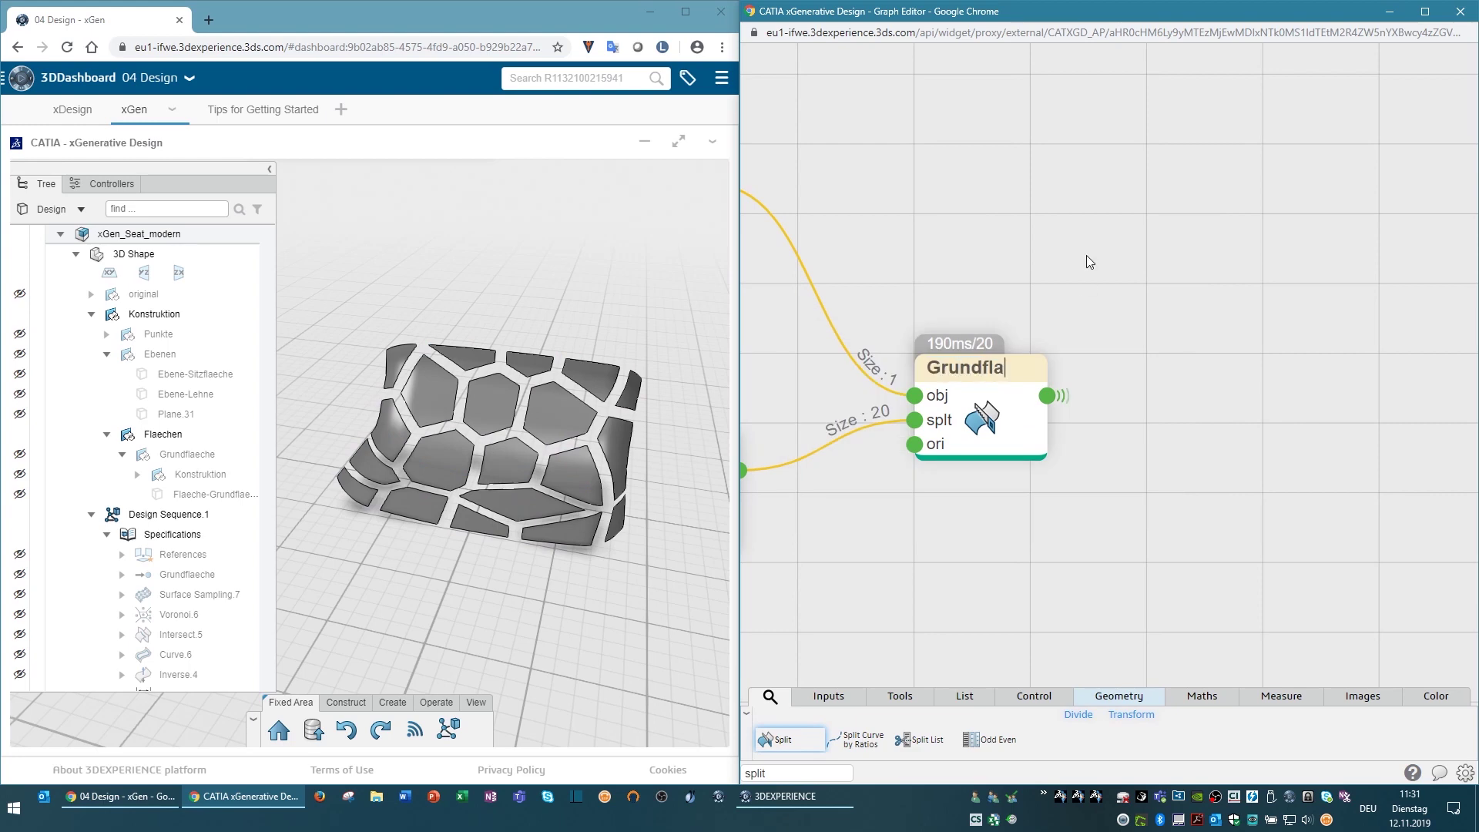
{"action": "type", "text": "echen_Voronoi"}
{"action": "key", "text": "Return"}
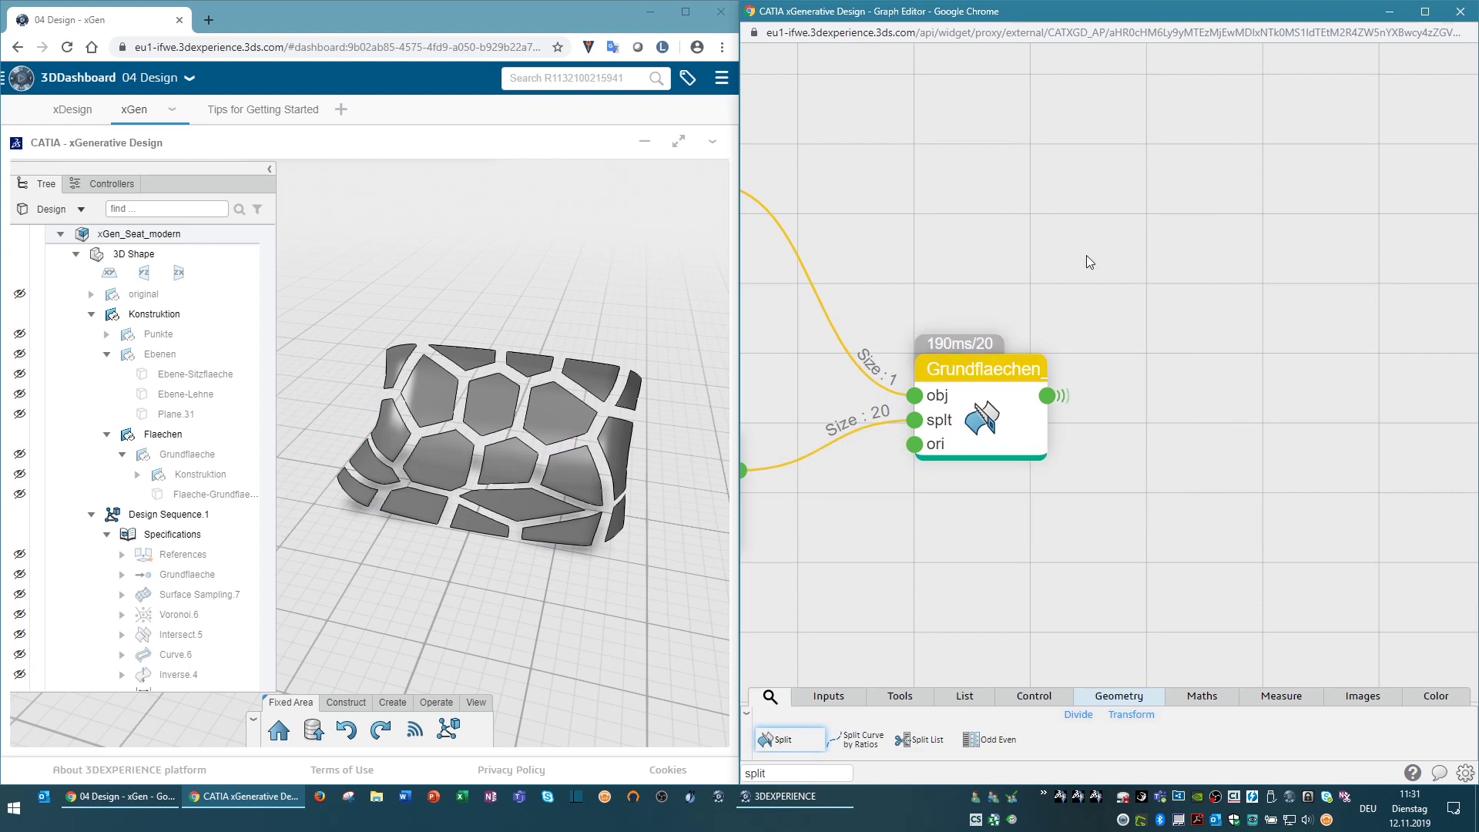
Group the node network into a pink region named Grundflaechen
{"action": "scroll", "coordinate": [1066, 314], "scroll_direction": "down", "scroll_amount": 4}
{"action": "scroll", "coordinate": [1069, 316], "scroll_direction": "down", "scroll_amount": 1}
{"action": "left_click_drag", "start_coordinate": [820, 207], "coordinate": [1344, 439]}
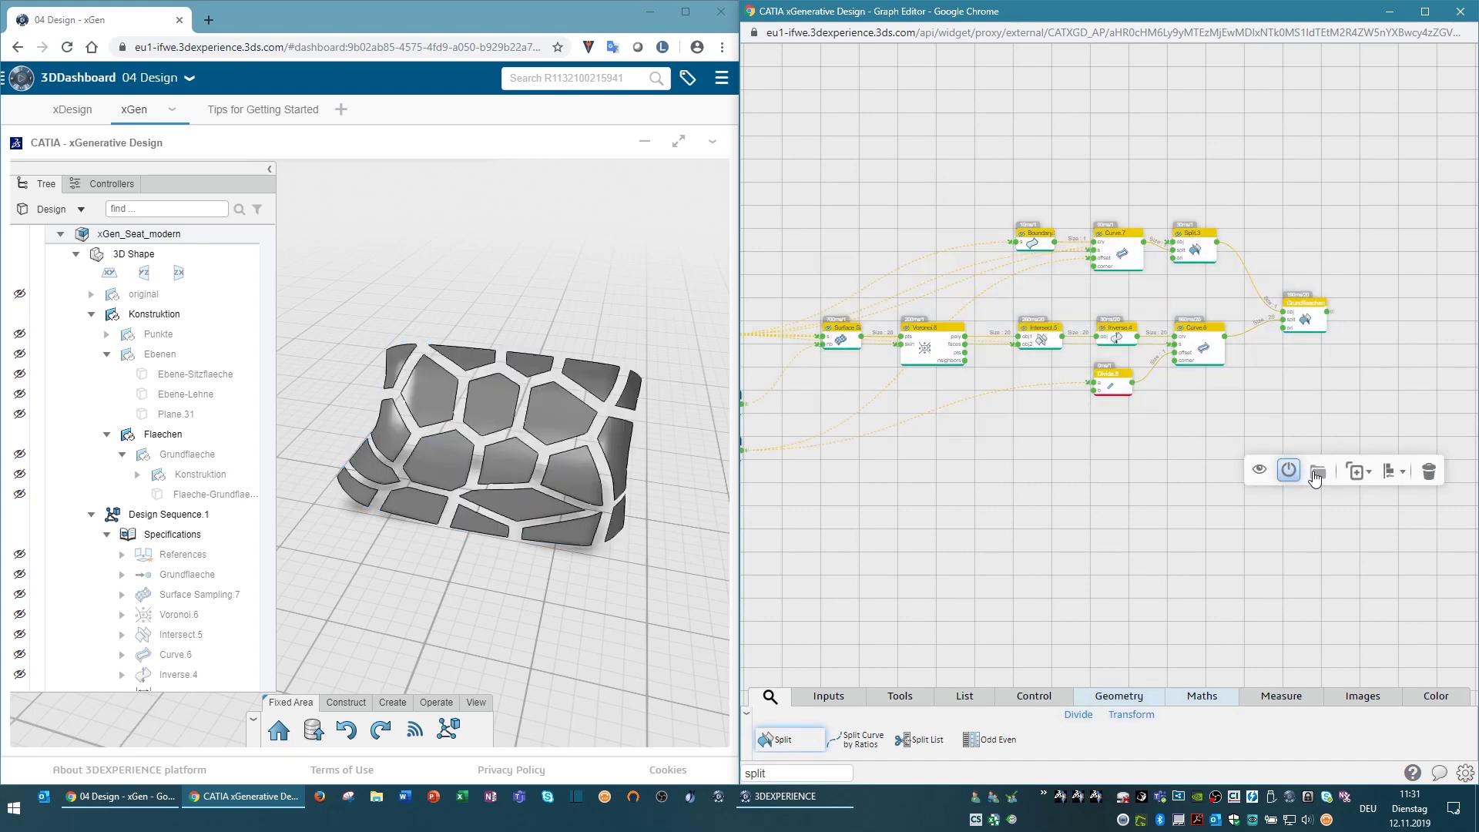
{"action": "left_click", "coordinate": [1314, 474]}
{"action": "double_click", "coordinate": [1067, 212]}
{"action": "type", "text": "Grundflaec"}
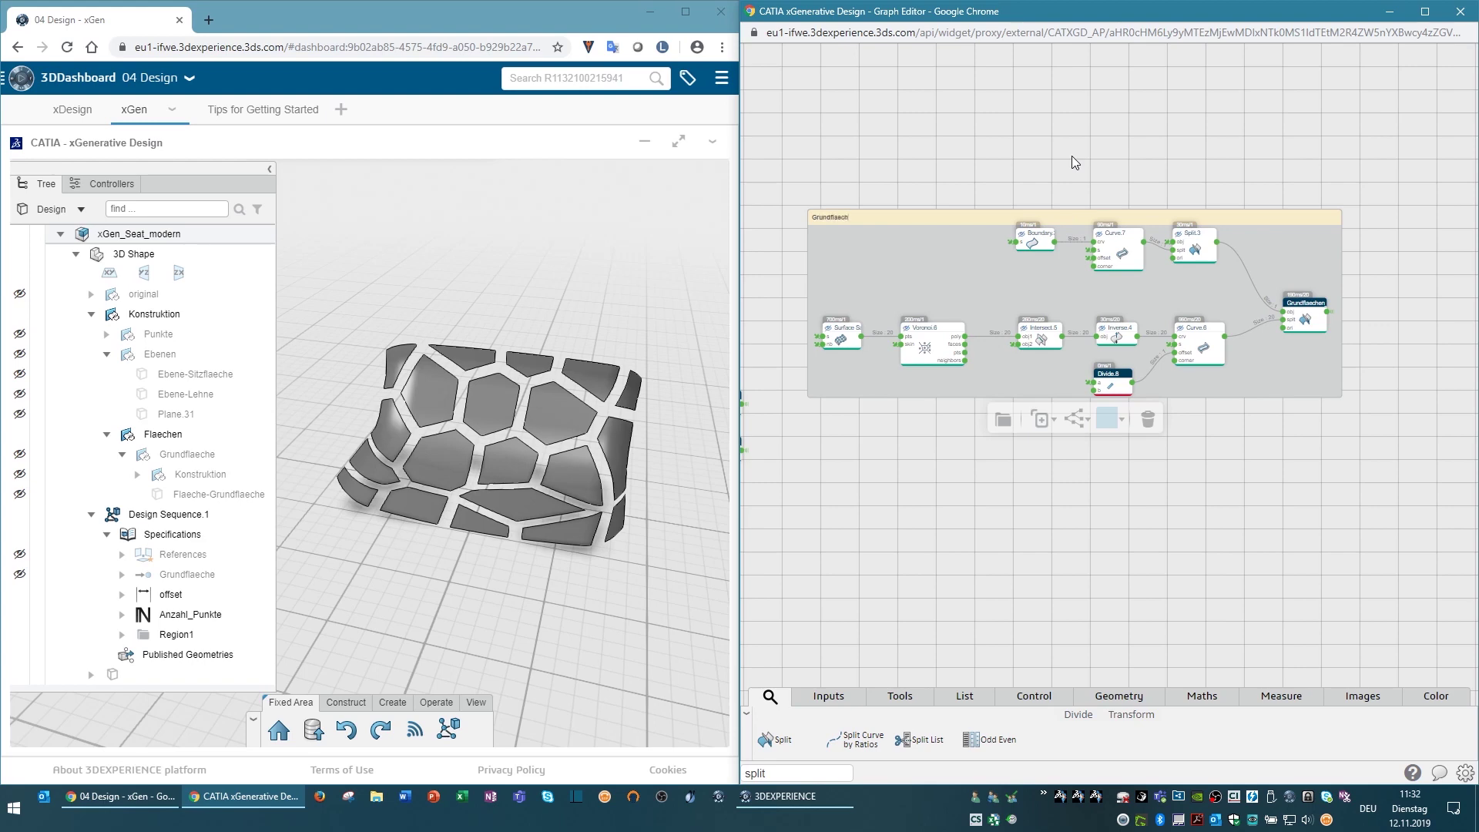
{"action": "type", "text": "en"}
{"action": "key", "text": "Return"}
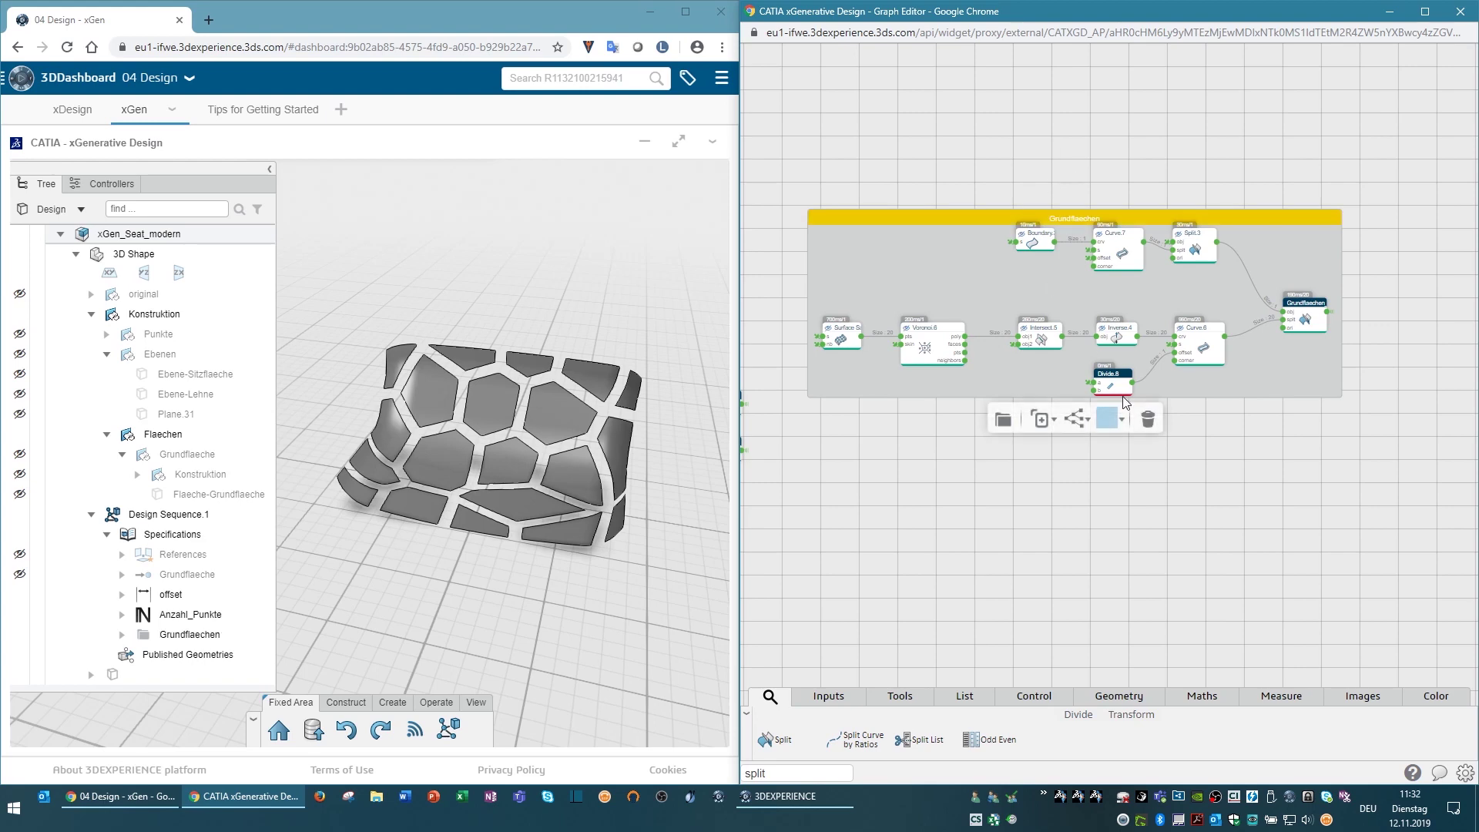
{"action": "left_click", "coordinate": [1116, 422]}
{"action": "left_click", "coordinate": [1114, 512]}
Add a new Boundary node to the graph via the 'bound' search
{"action": "double_click", "coordinate": [766, 773]}
{"action": "type", "text": "bound"}
{"action": "left_click_drag", "start_coordinate": [783, 738], "coordinate": [878, 433]}
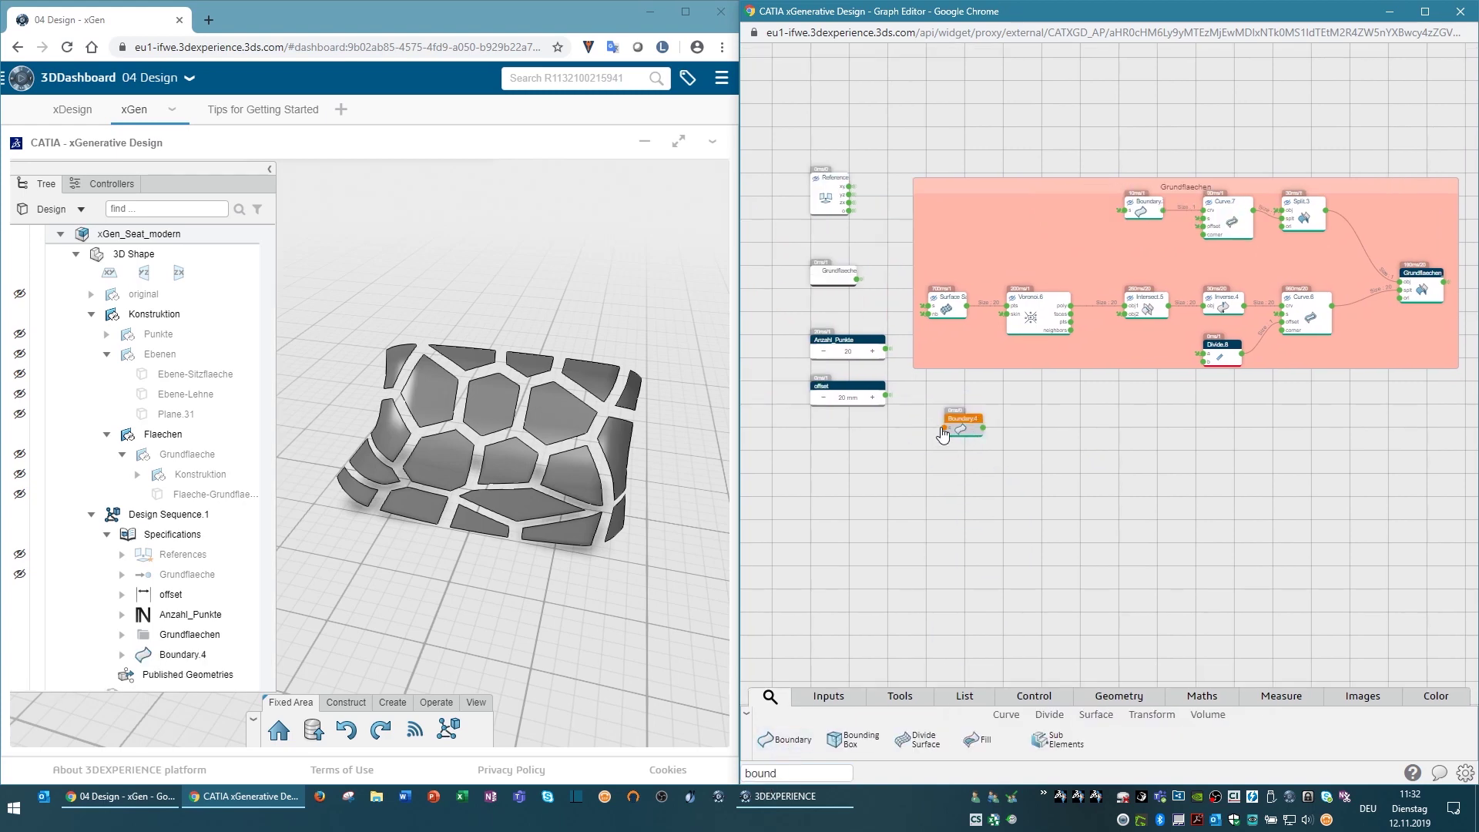
Bind Boundary.4 to the Grundflaechen_Voronoi faces and hide that region in the 3D view
{"action": "left_click", "coordinate": [864, 432]}
{"action": "left_click", "coordinate": [823, 598]}
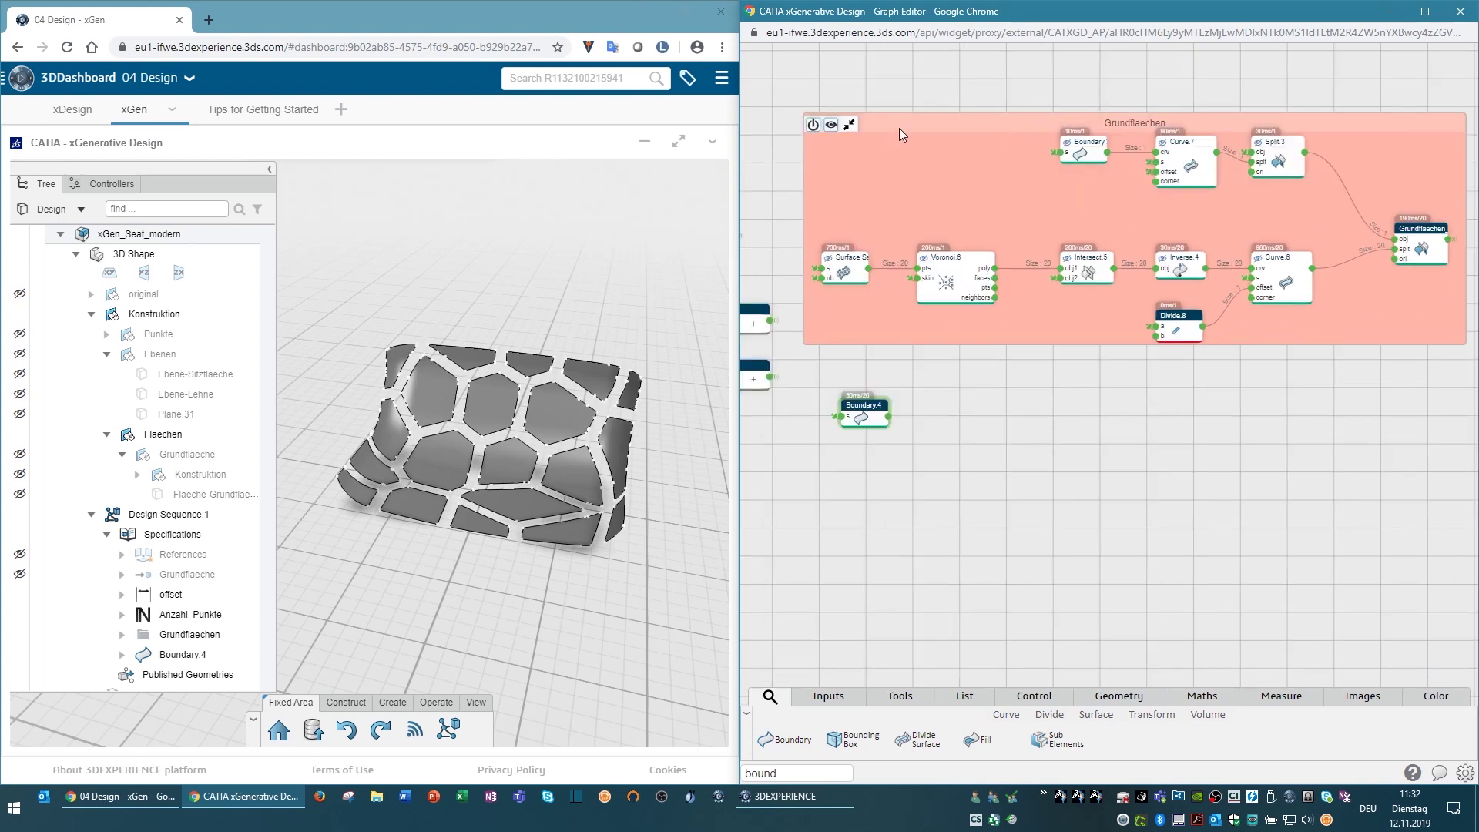
{"action": "left_click", "coordinate": [831, 126]}
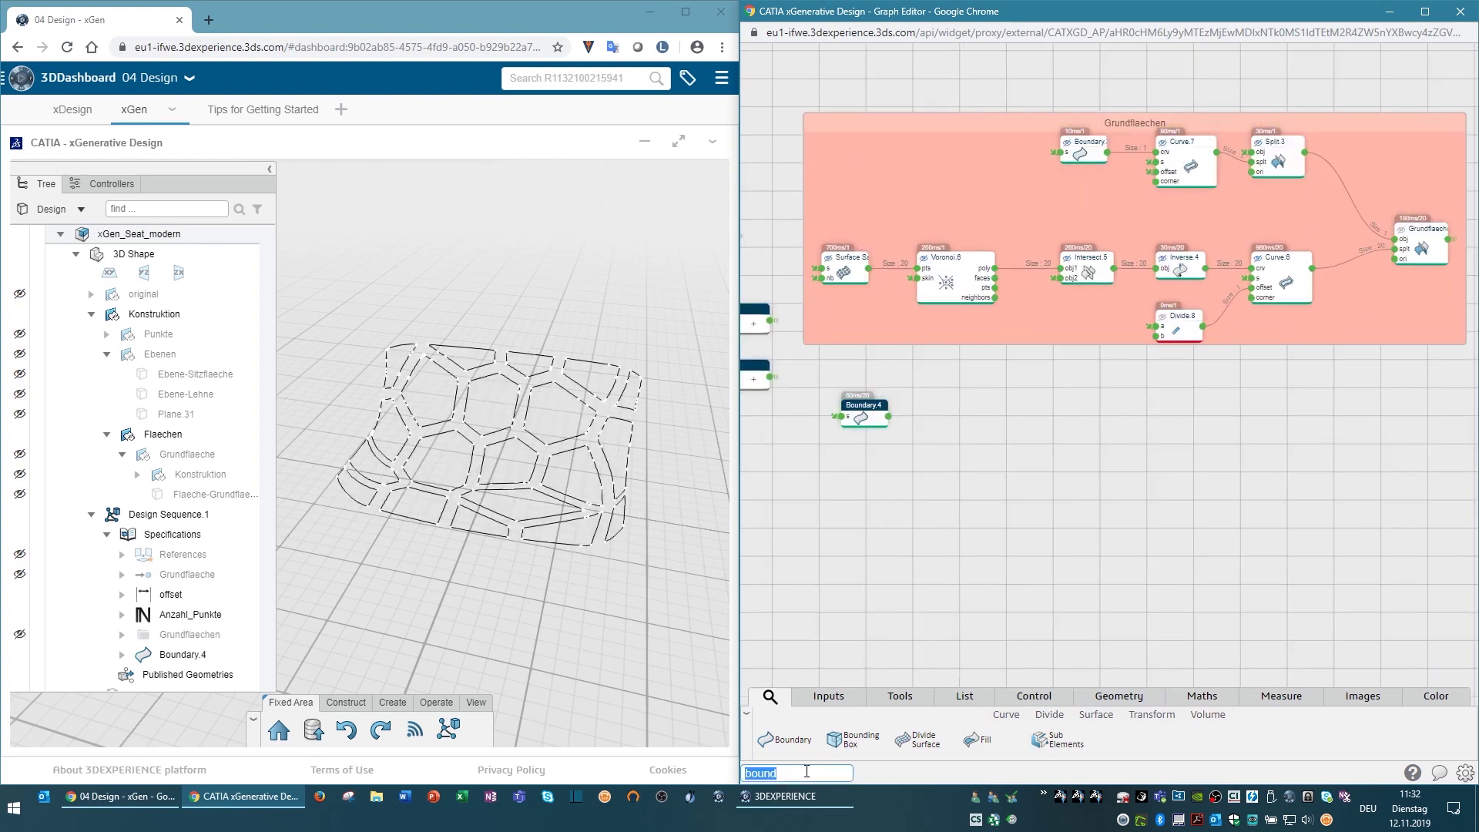
Add a Curve Smooth node with a maxDev input named Kurvenglaettung set to 3 mm
{"action": "type", "text": "smoo"}
{"action": "mouse_move", "coordinate": [782, 740]}
{"action": "left_mouse_down"}
{"action": "mouse_move", "coordinate": [962, 412]}
{"action": "mouse_move", "coordinate": [943, 421]}
{"action": "mouse_move", "coordinate": [968, 422]}
{"action": "left_mouse_up"}
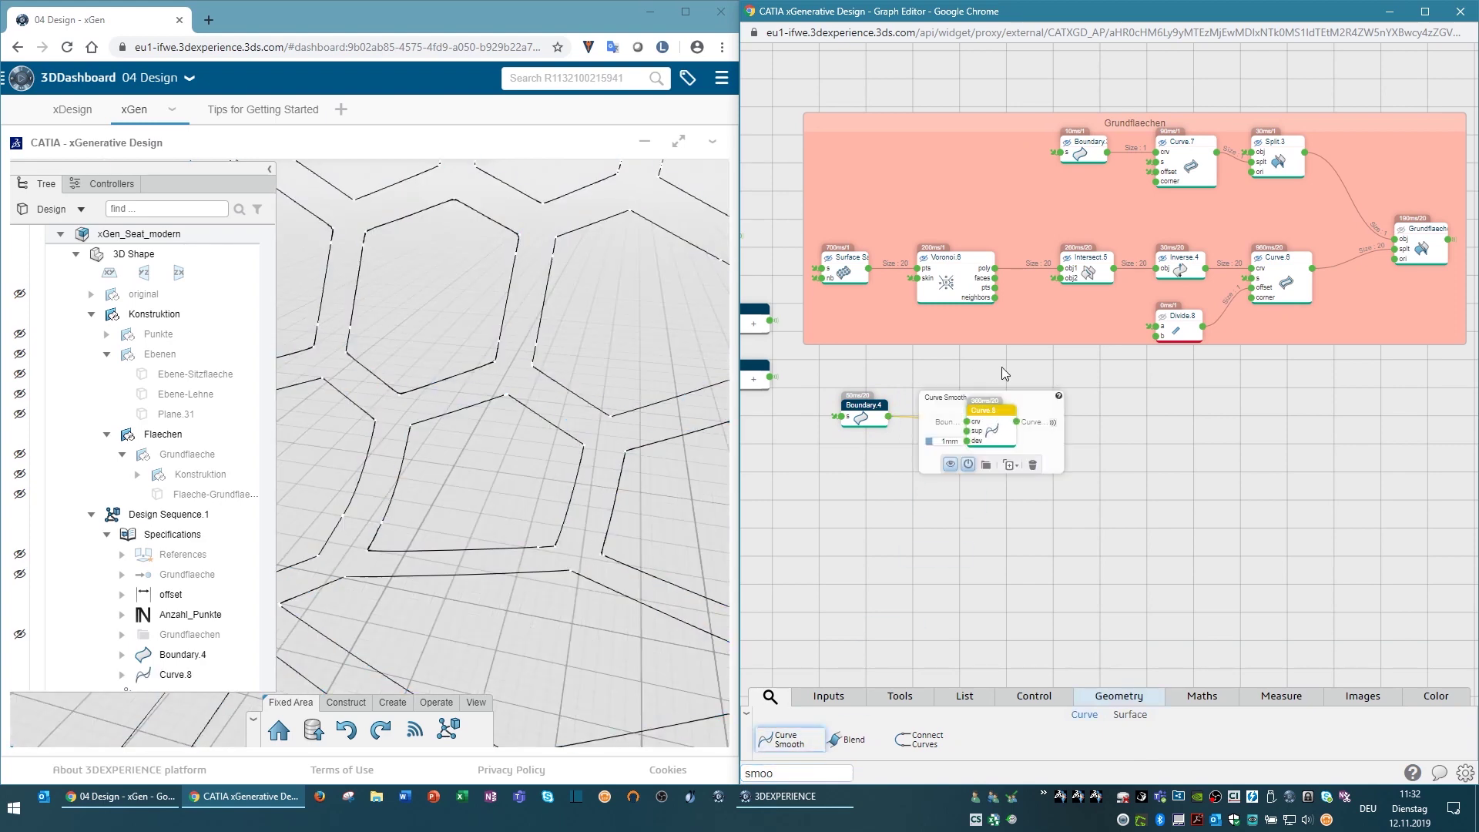
{"action": "left_click_drag", "start_coordinate": [768, 481], "coordinate": [897, 439]}
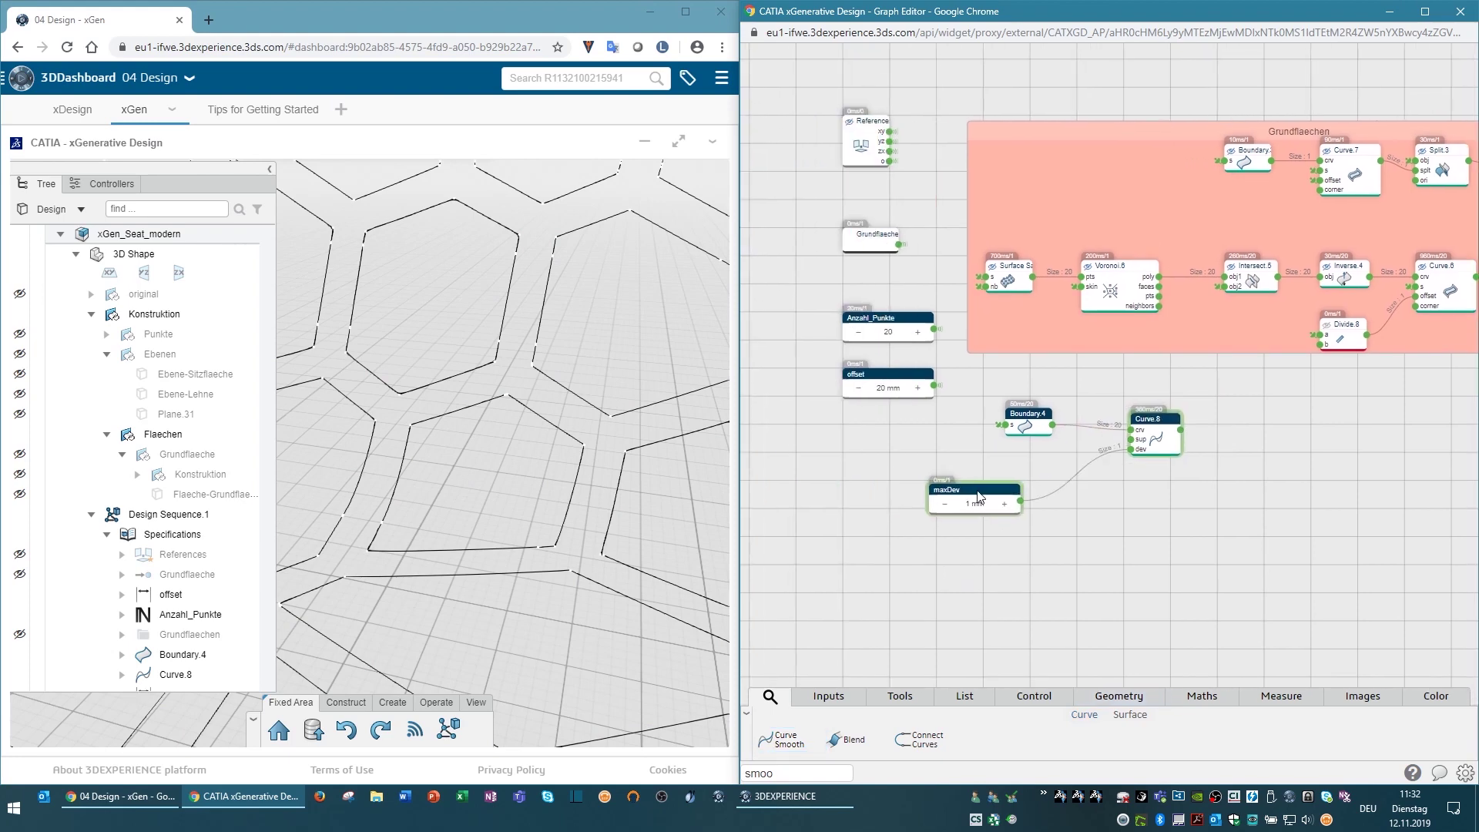
{"action": "double_click", "coordinate": [867, 436]}
{"action": "type", "text": "Kurvenglättung"}
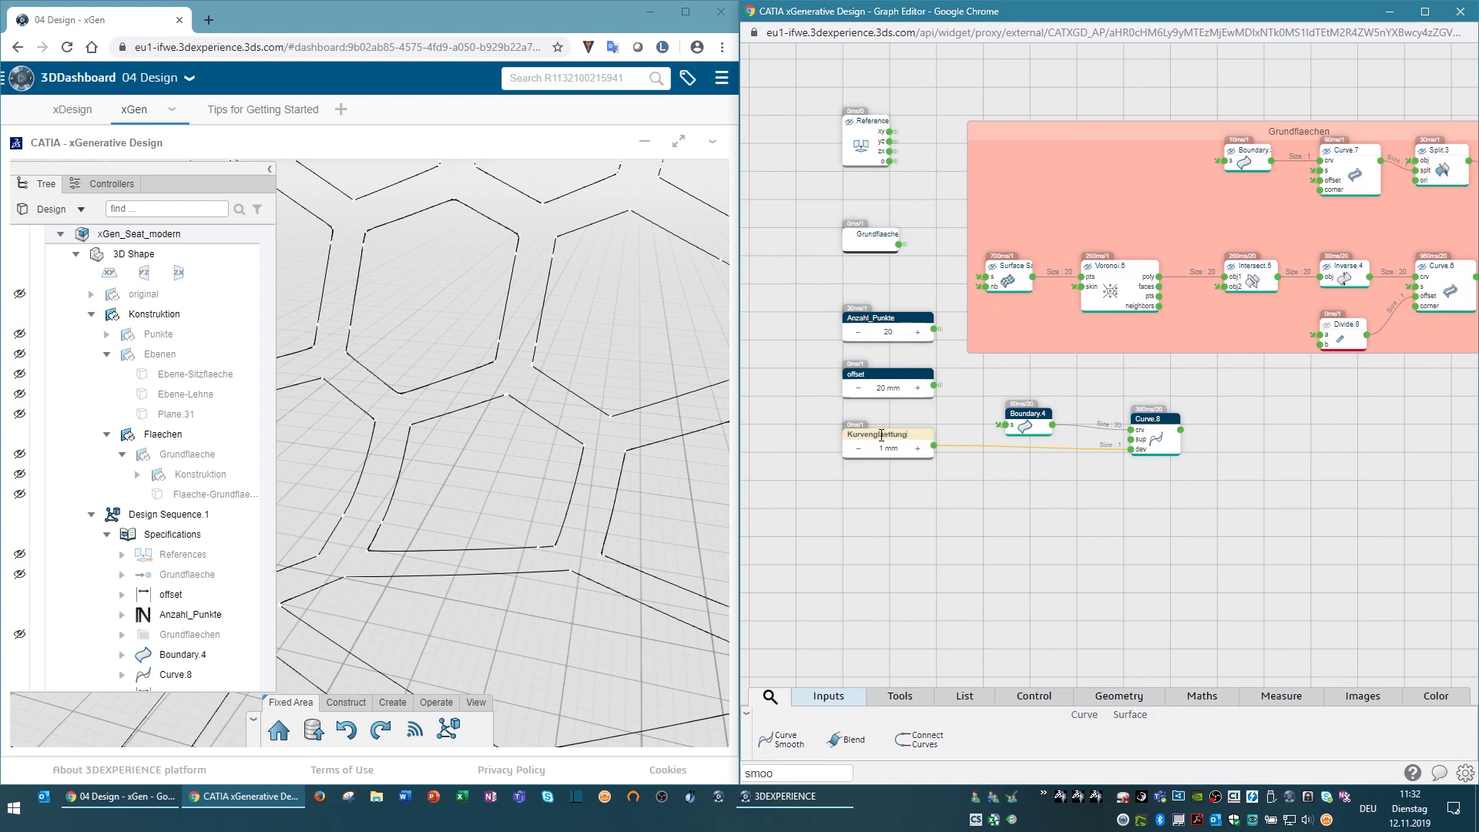
{"action": "key", "text": "Return"}
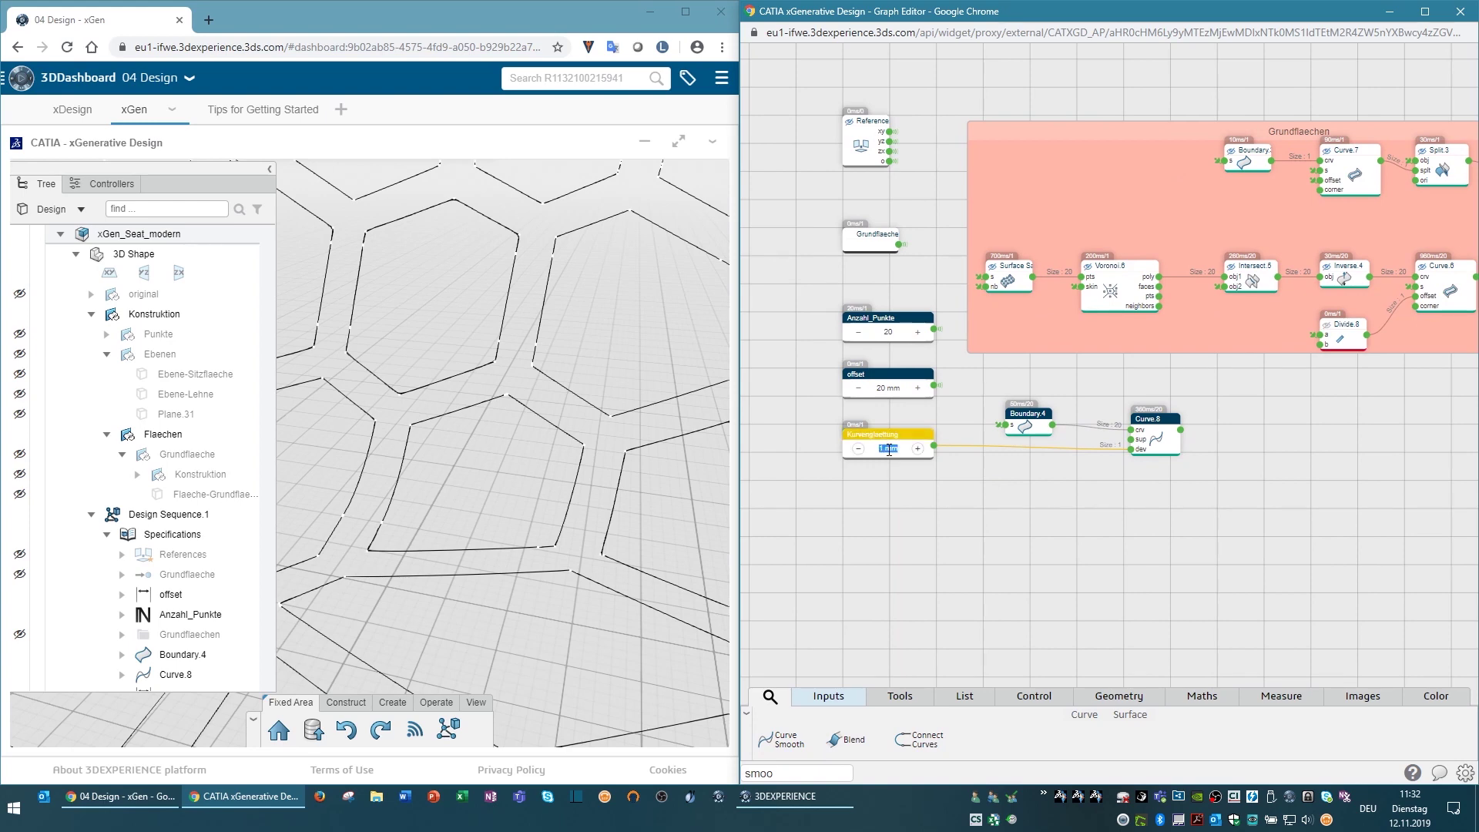
{"action": "left_click", "coordinate": [934, 445]}
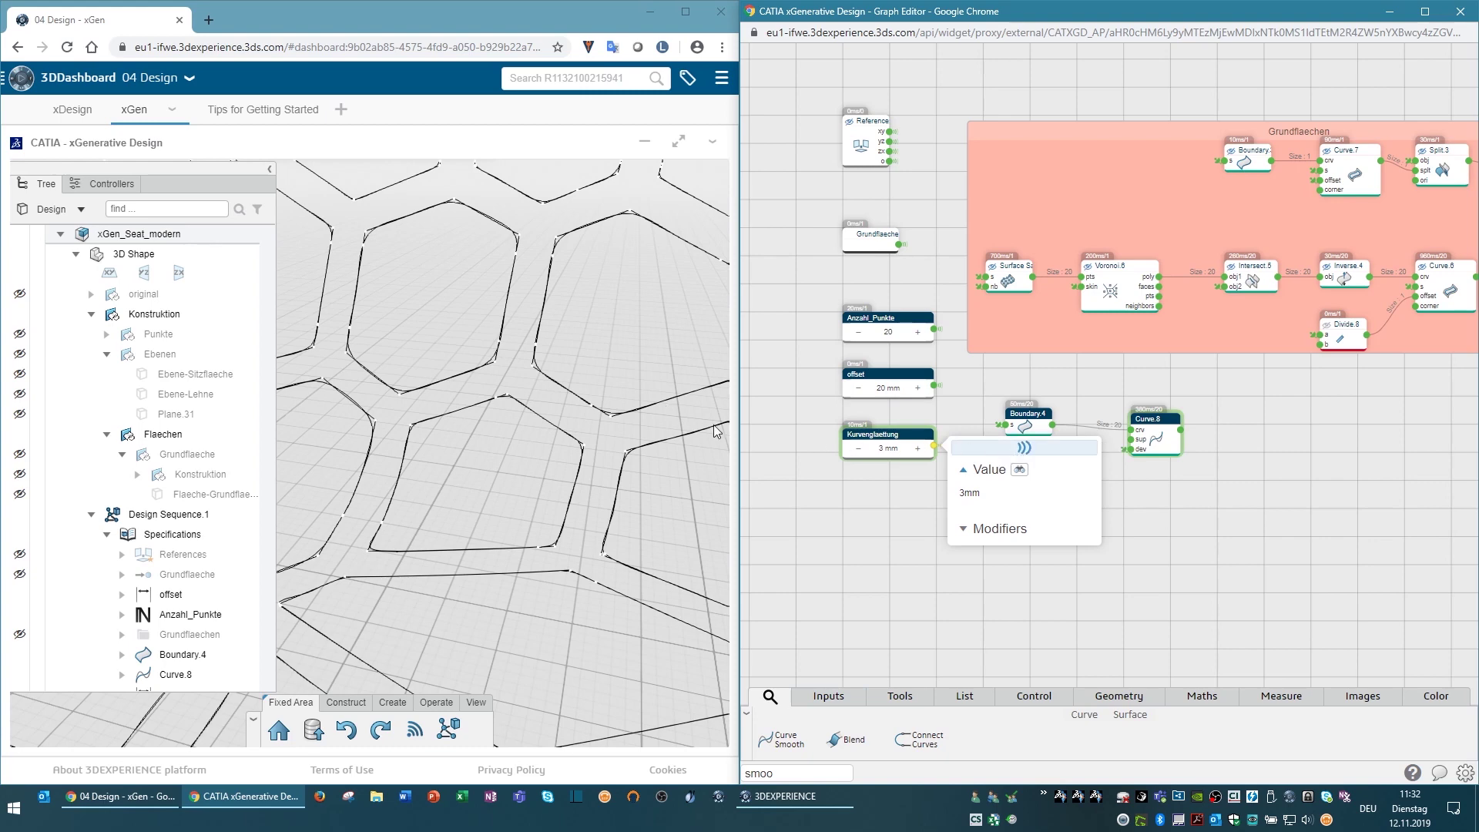
Set the Curve.8 support to the Grundflaeche global variable
{"action": "left_click", "coordinate": [1017, 426]}
{"action": "left_click", "coordinate": [1102, 539]}
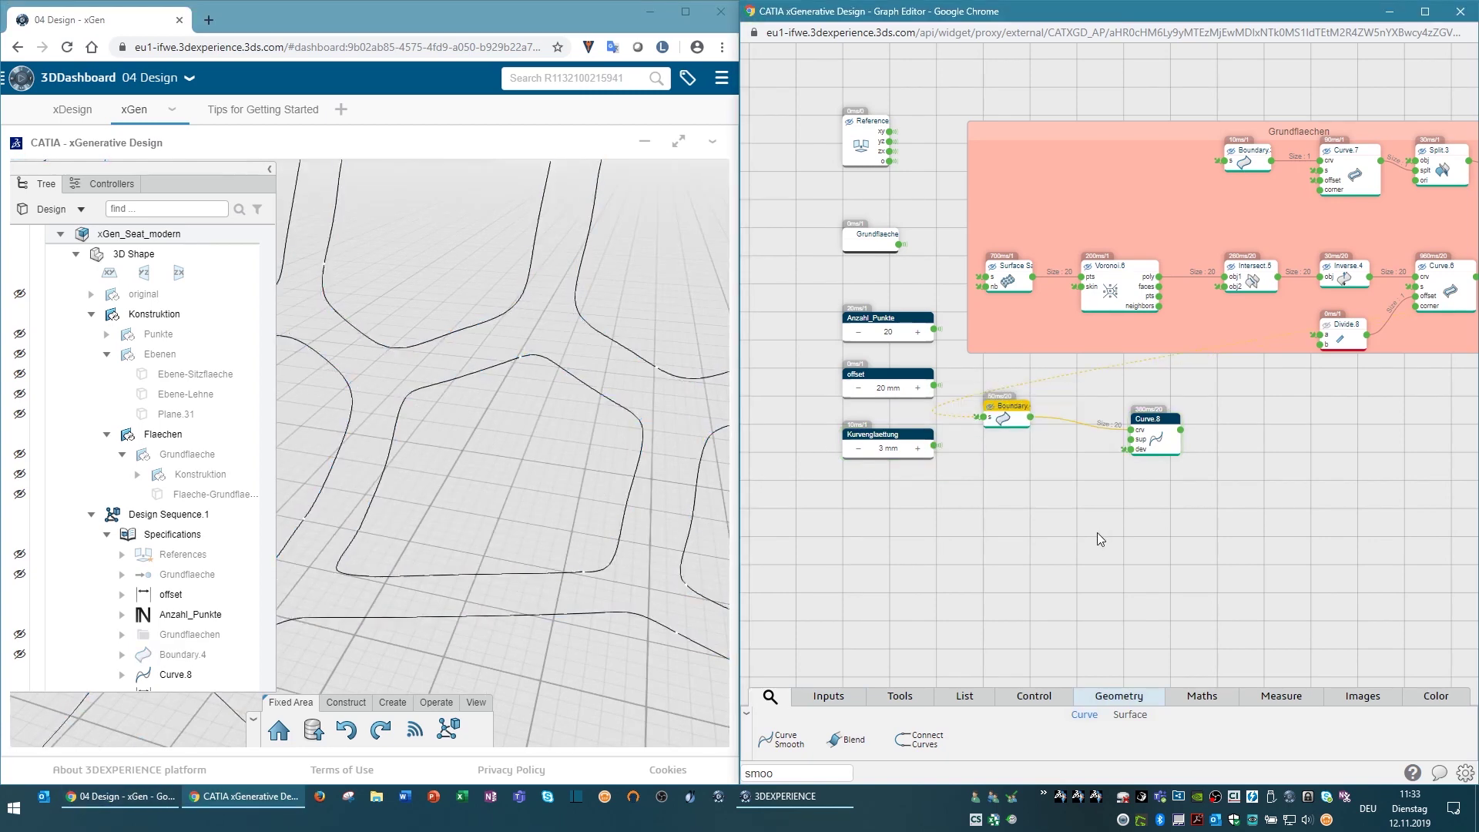
{"action": "left_click_drag", "start_coordinate": [1186, 516], "coordinate": [1080, 477]}
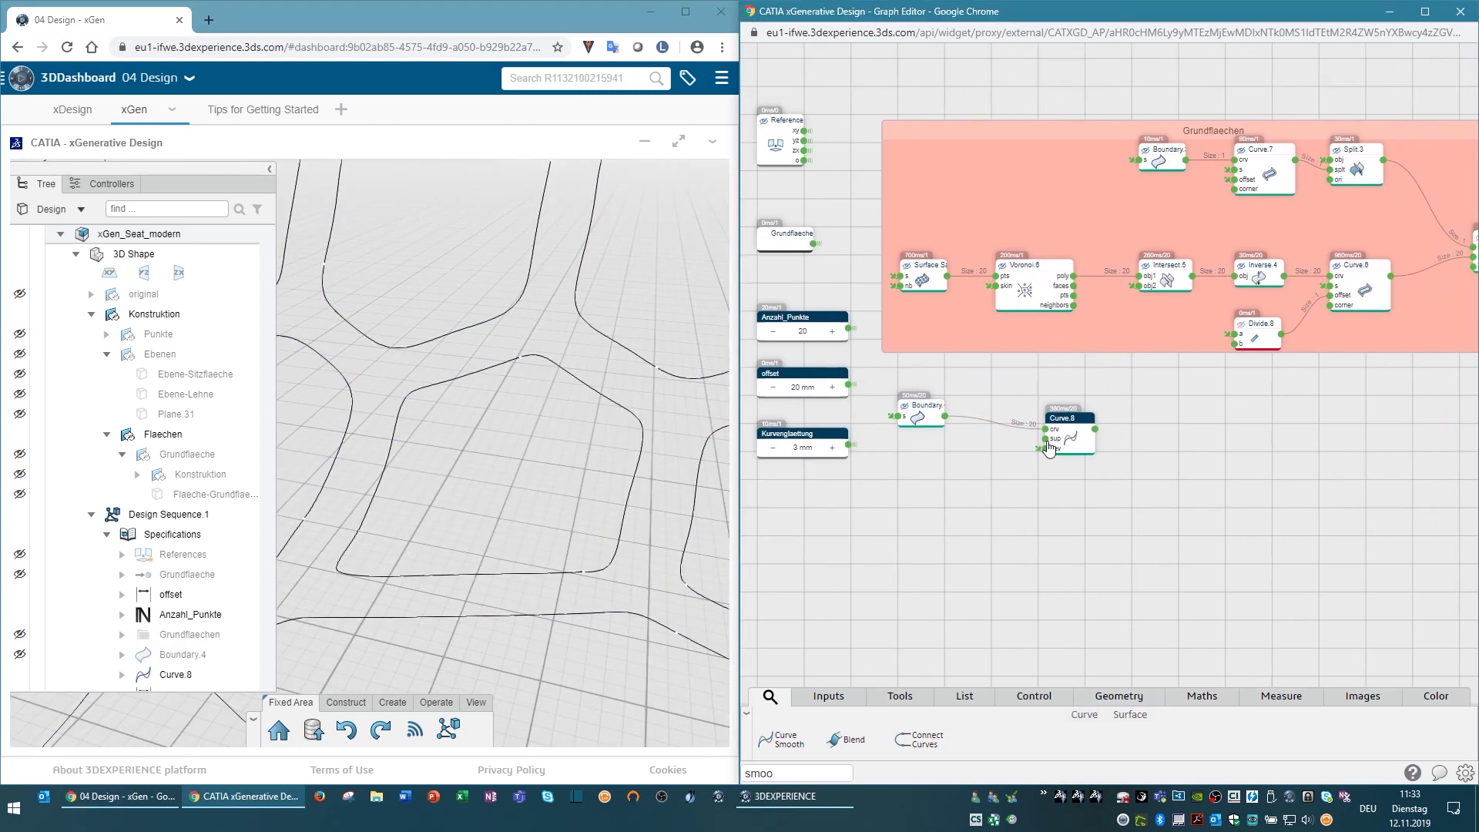
{"action": "left_click", "coordinate": [1046, 439]}
{"action": "left_click", "coordinate": [952, 447]}
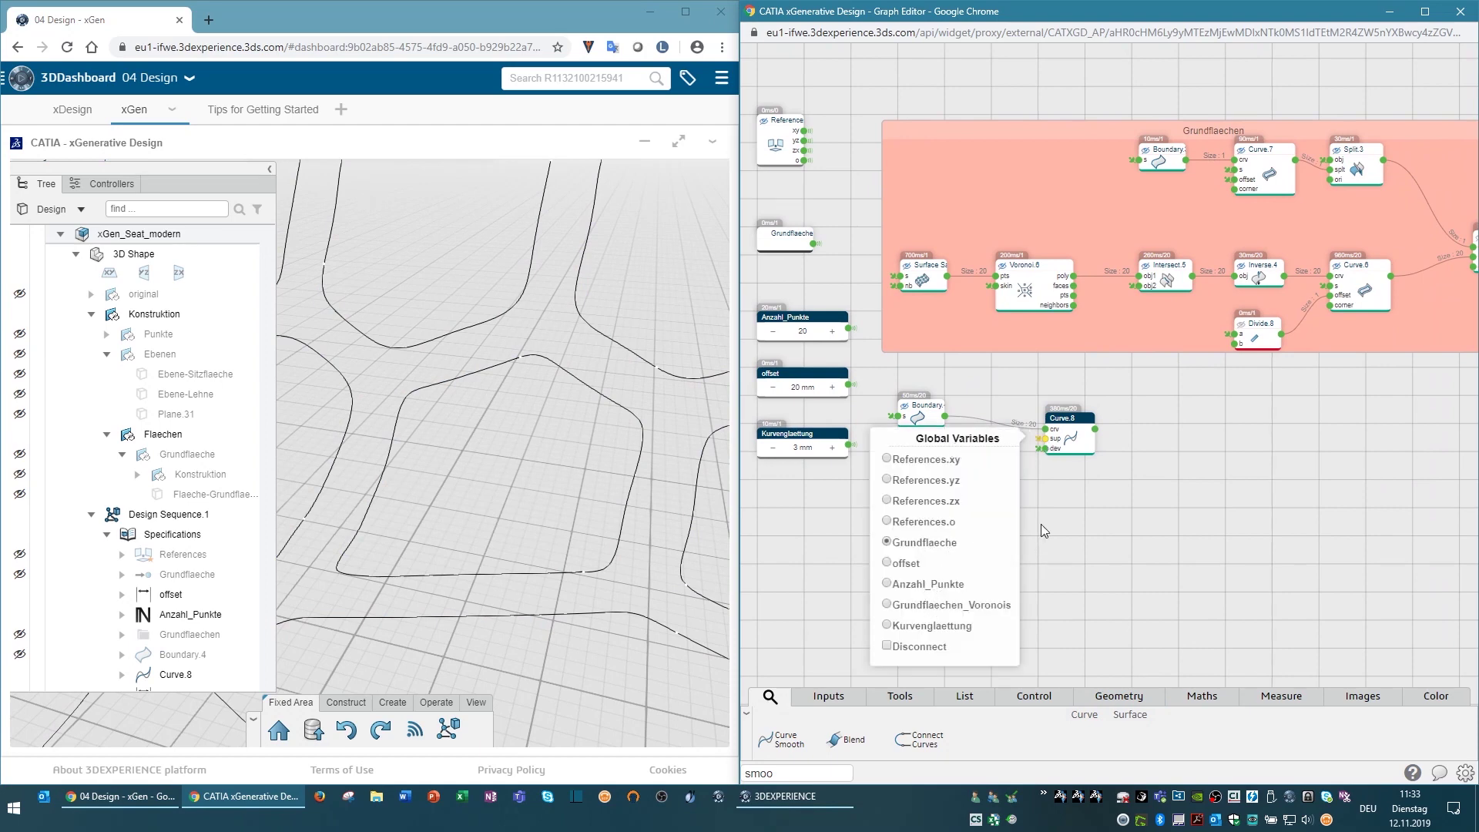
{"action": "left_click", "coordinate": [927, 543]}
{"action": "left_click_drag", "start_coordinate": [1209, 467], "coordinate": [1050, 482]}
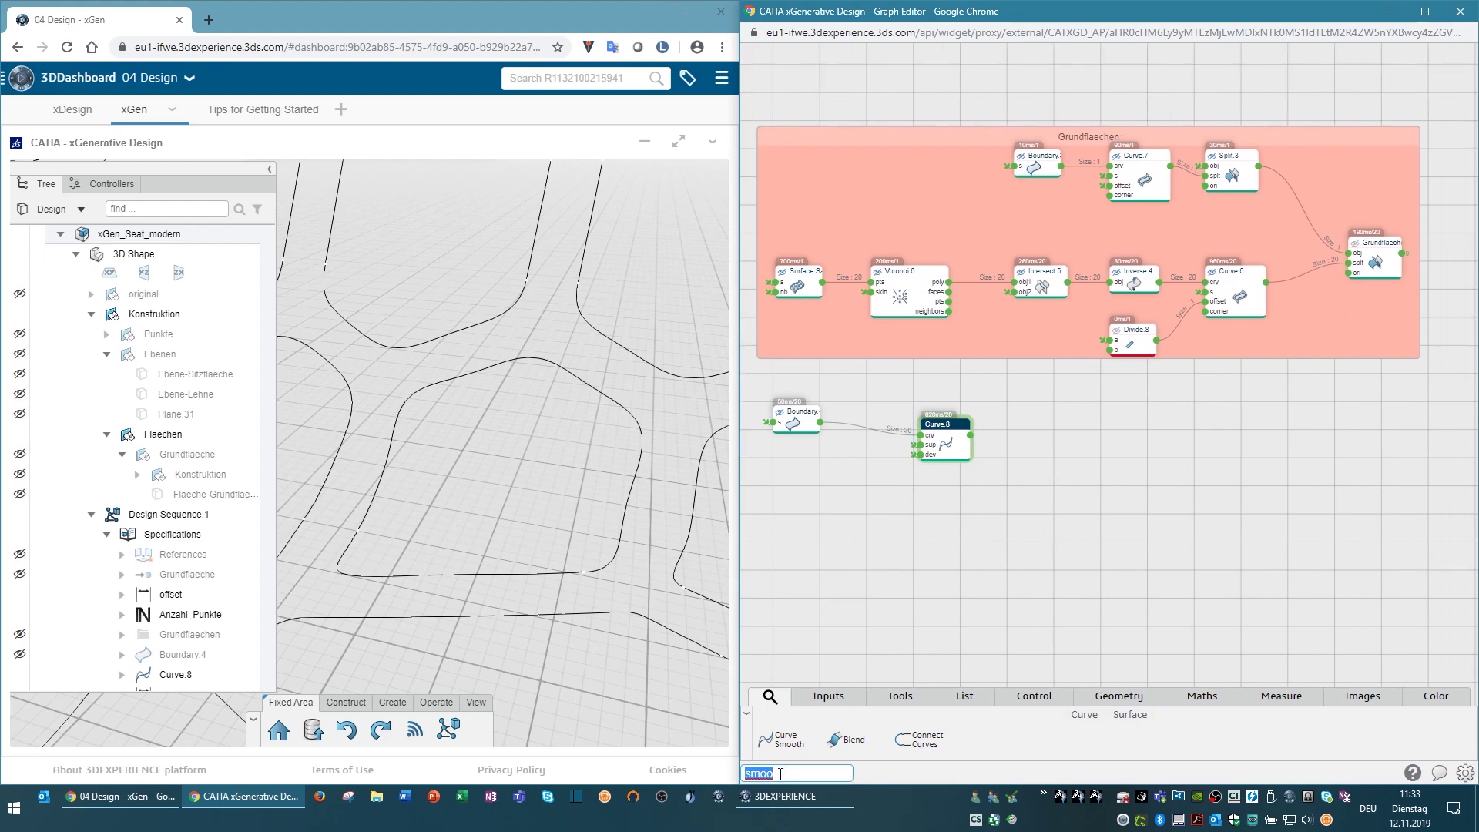
Add Sweep.2 after Curve.8 on the Grundflaeche support with a 10 mm length input
{"action": "type", "text": "swee"}
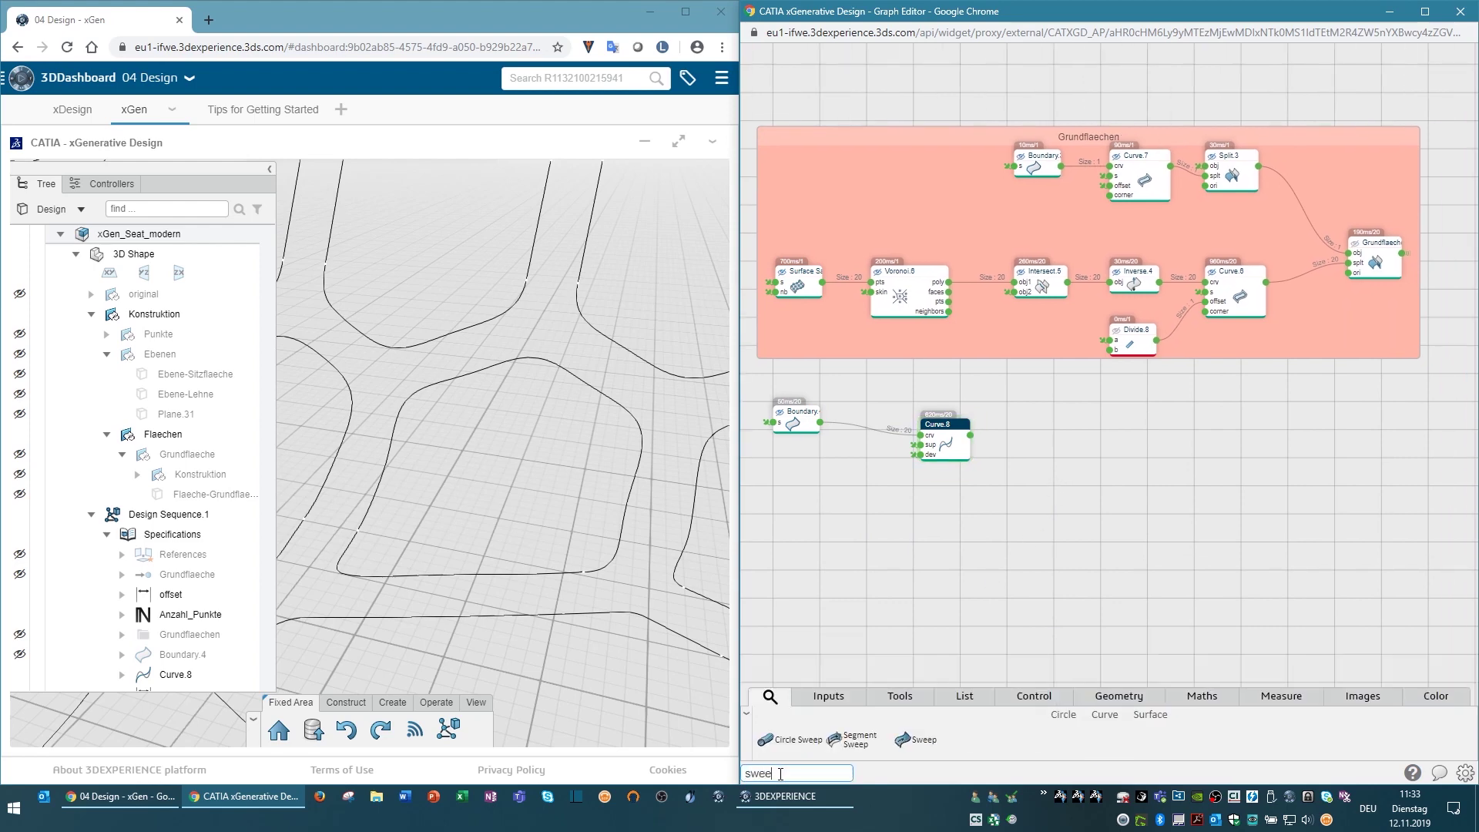
{"action": "left_click_drag", "start_coordinate": [917, 739], "coordinate": [1092, 416]}
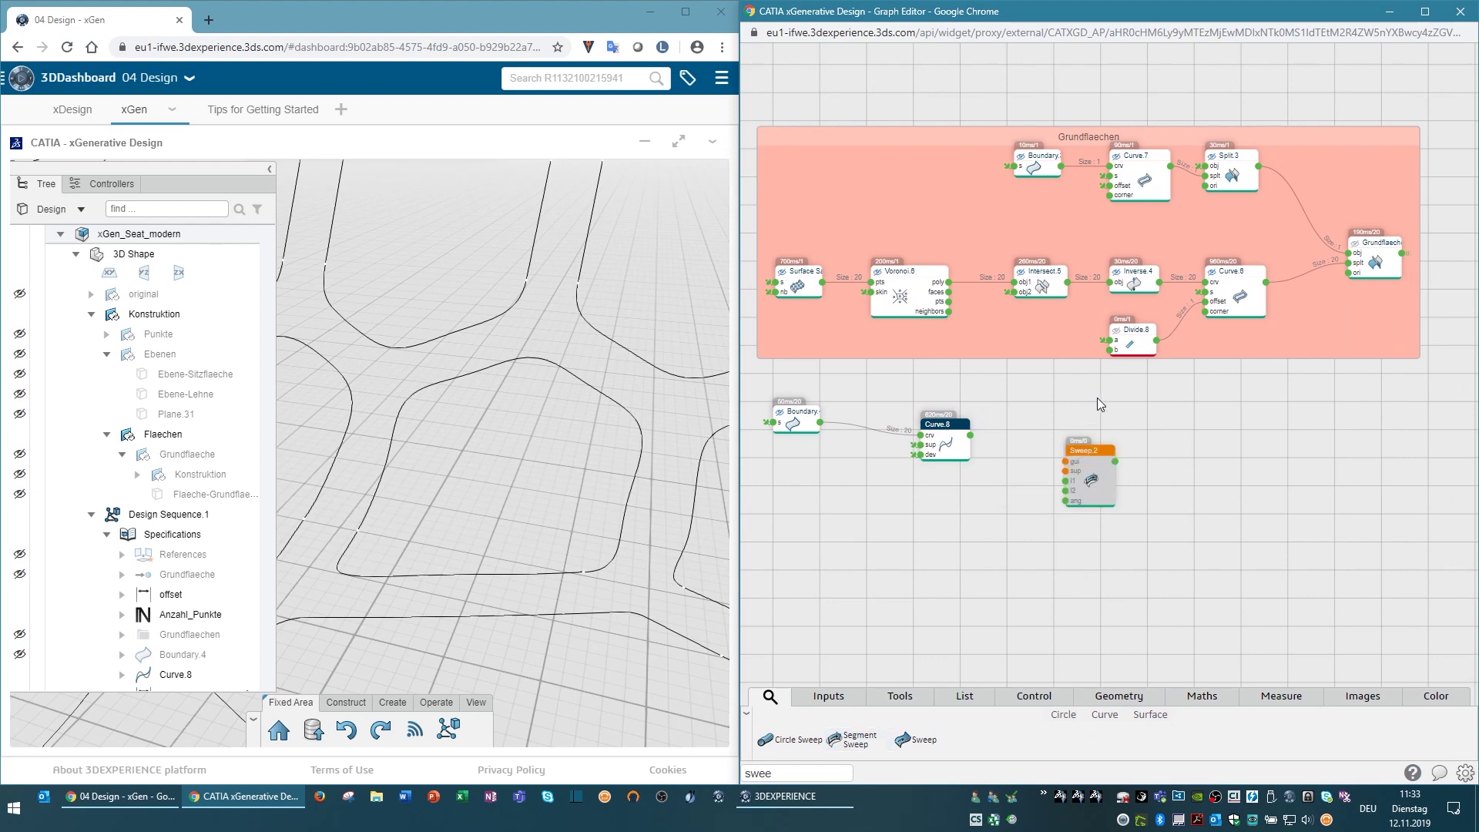
{"action": "mouse_move", "coordinate": [1102, 454]}
{"action": "left_mouse_down"}
{"action": "mouse_move", "coordinate": [1048, 416]}
{"action": "mouse_move", "coordinate": [938, 412]}
{"action": "left_mouse_up"}
{"action": "left_click", "coordinate": [1009, 431]}
{"action": "left_click", "coordinate": [925, 462]}
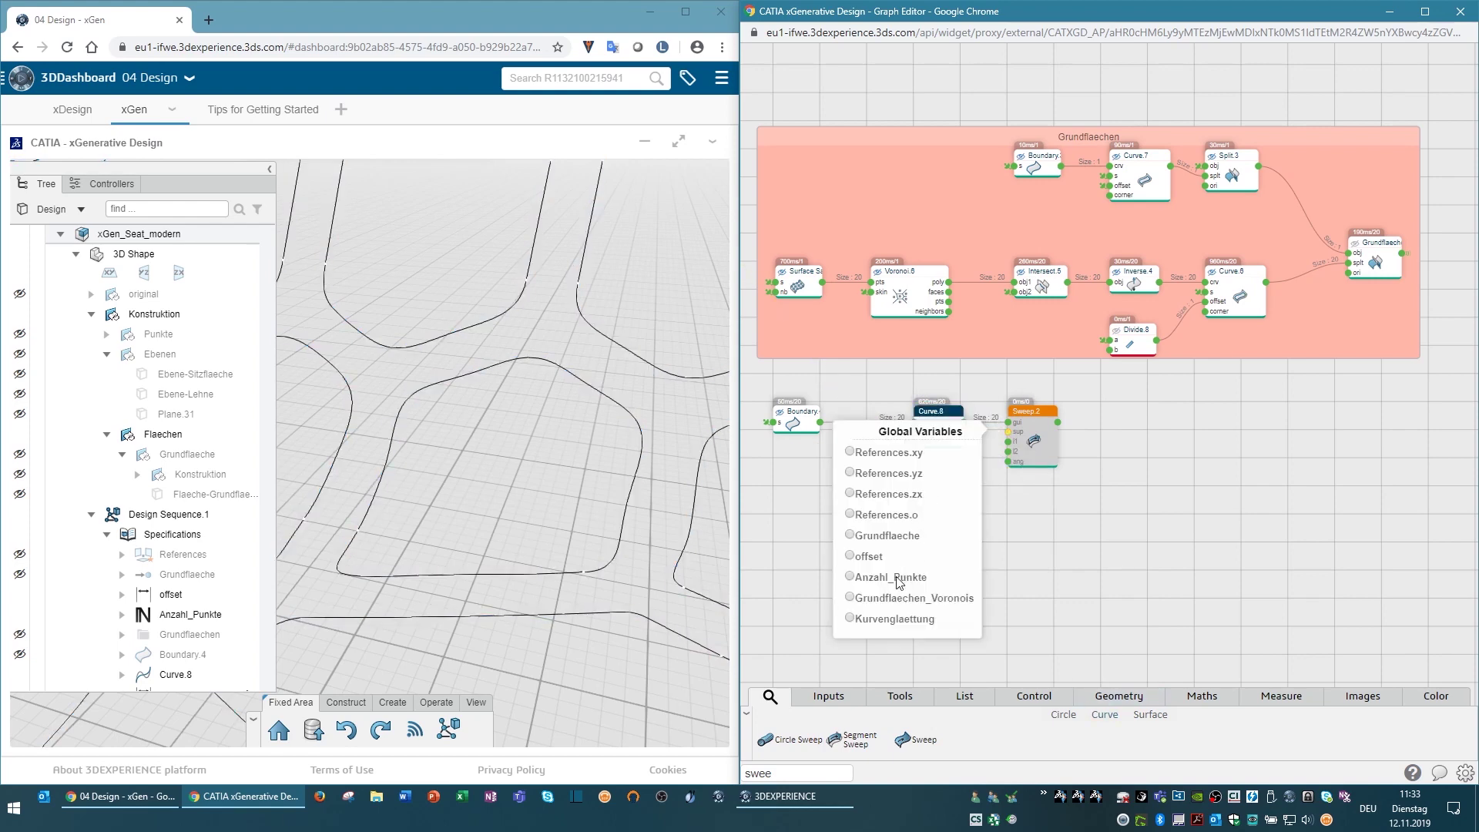
{"action": "left_click", "coordinate": [890, 538]}
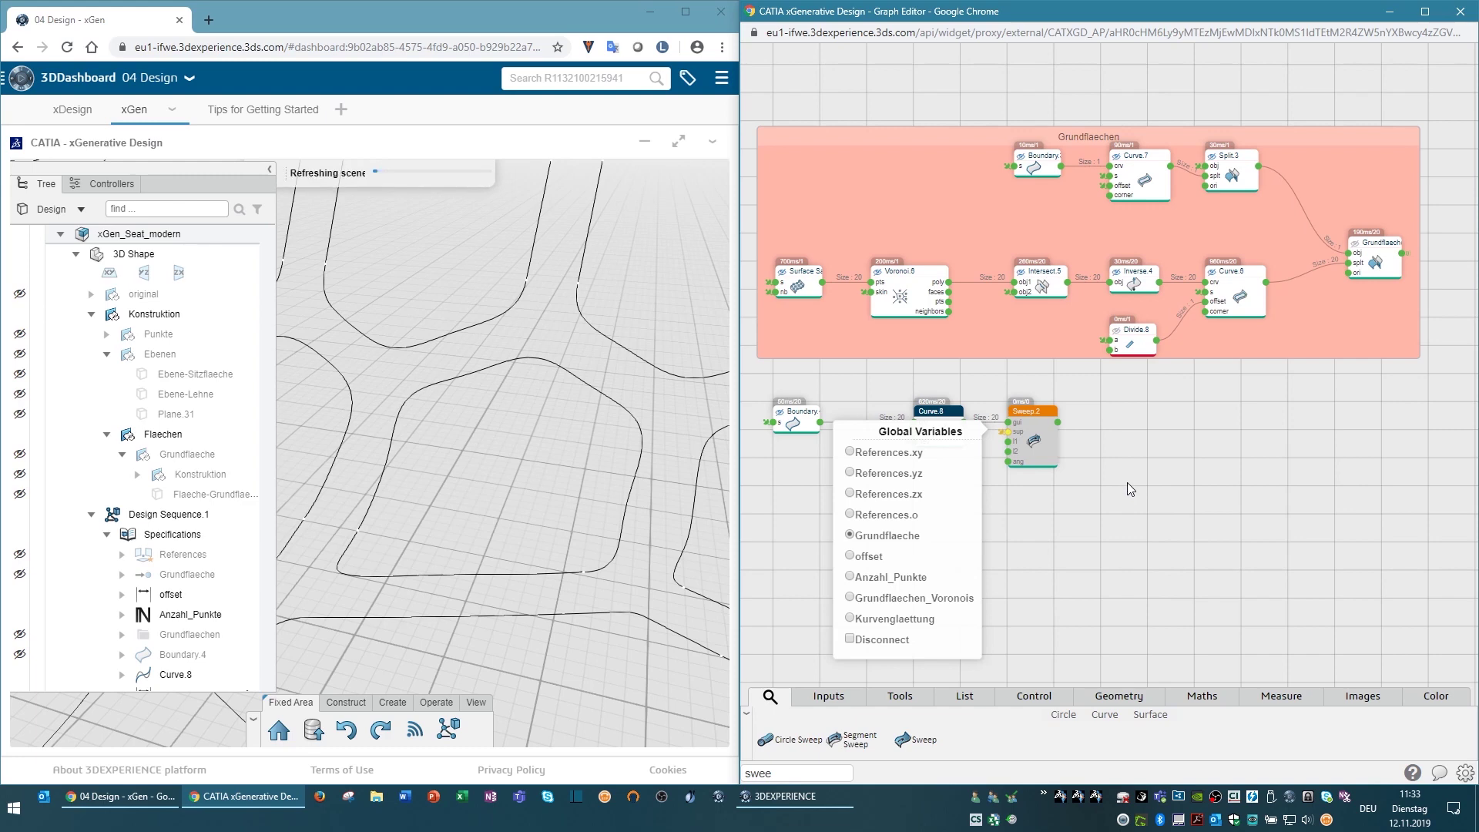
{"action": "left_click", "coordinate": [1125, 482]}
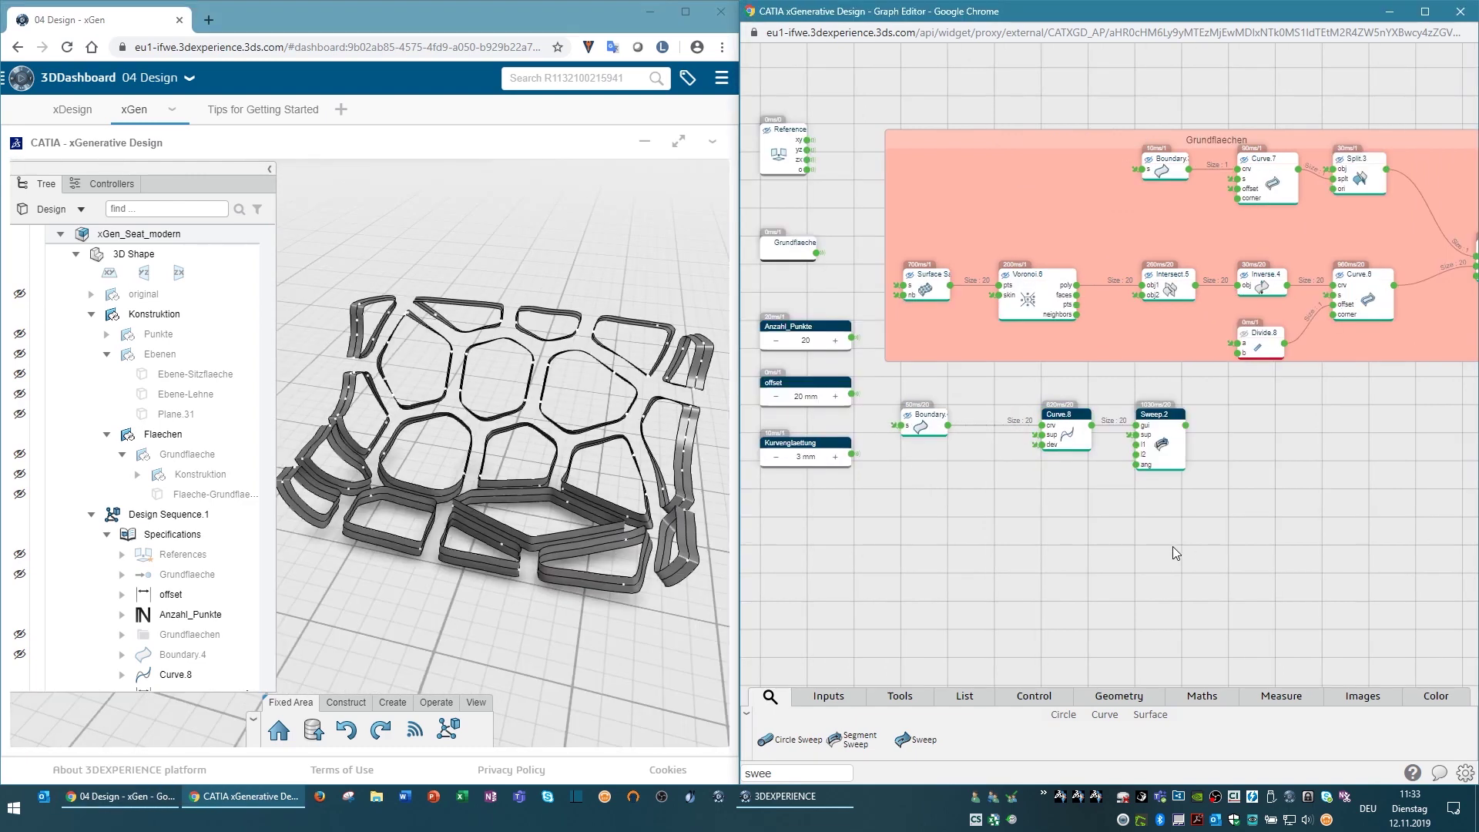
{"action": "left_click_drag", "start_coordinate": [959, 517], "coordinate": [962, 520]}
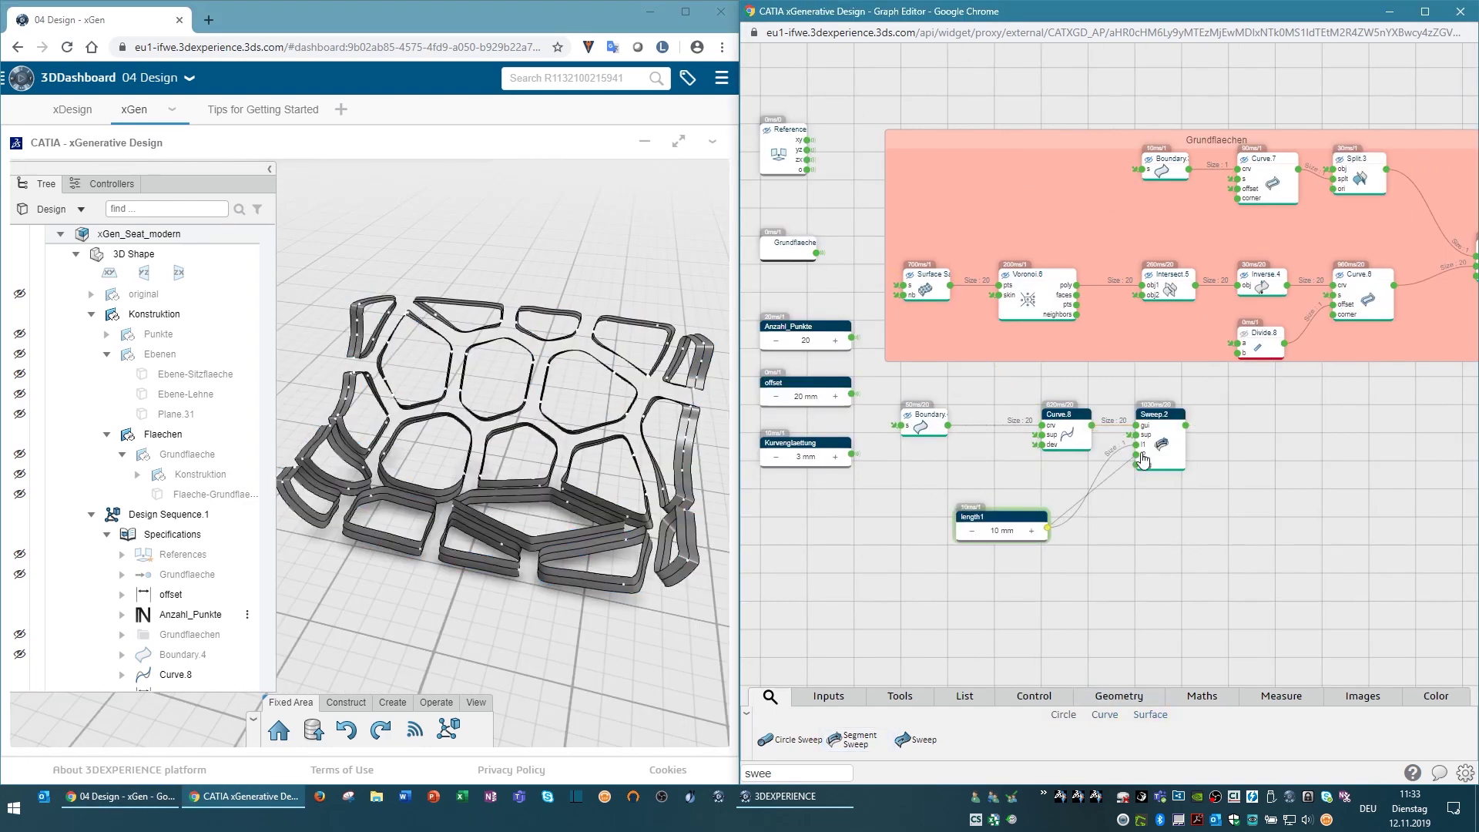
Wire the 10 mm length to both sweep lengths and rename it Laenge_Voronois
{"action": "left_click_drag", "start_coordinate": [978, 510], "coordinate": [789, 506]}
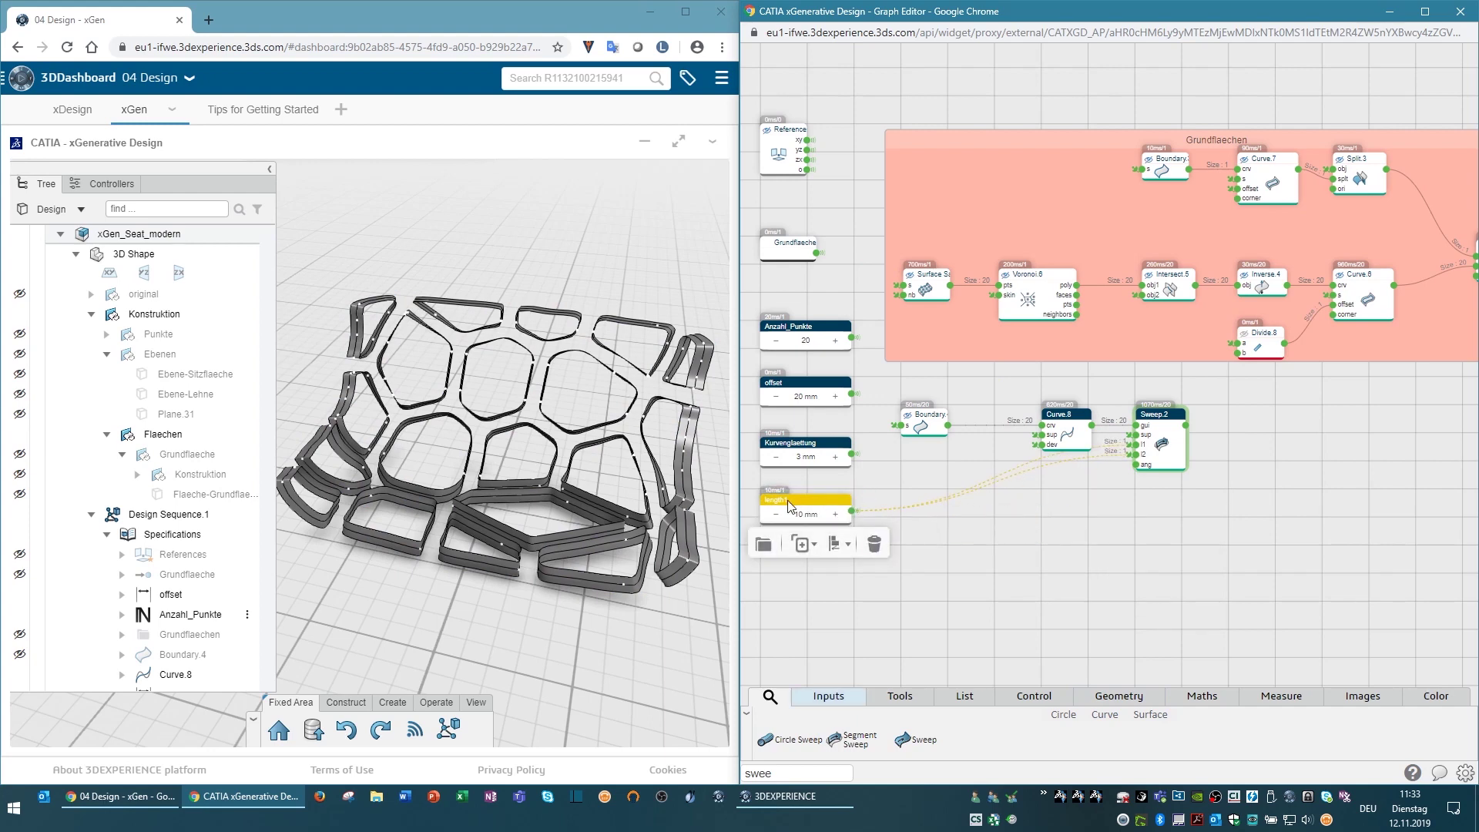
{"action": "double_click", "coordinate": [838, 499]}
{"action": "type", "text": "Laenge_Voronois"}
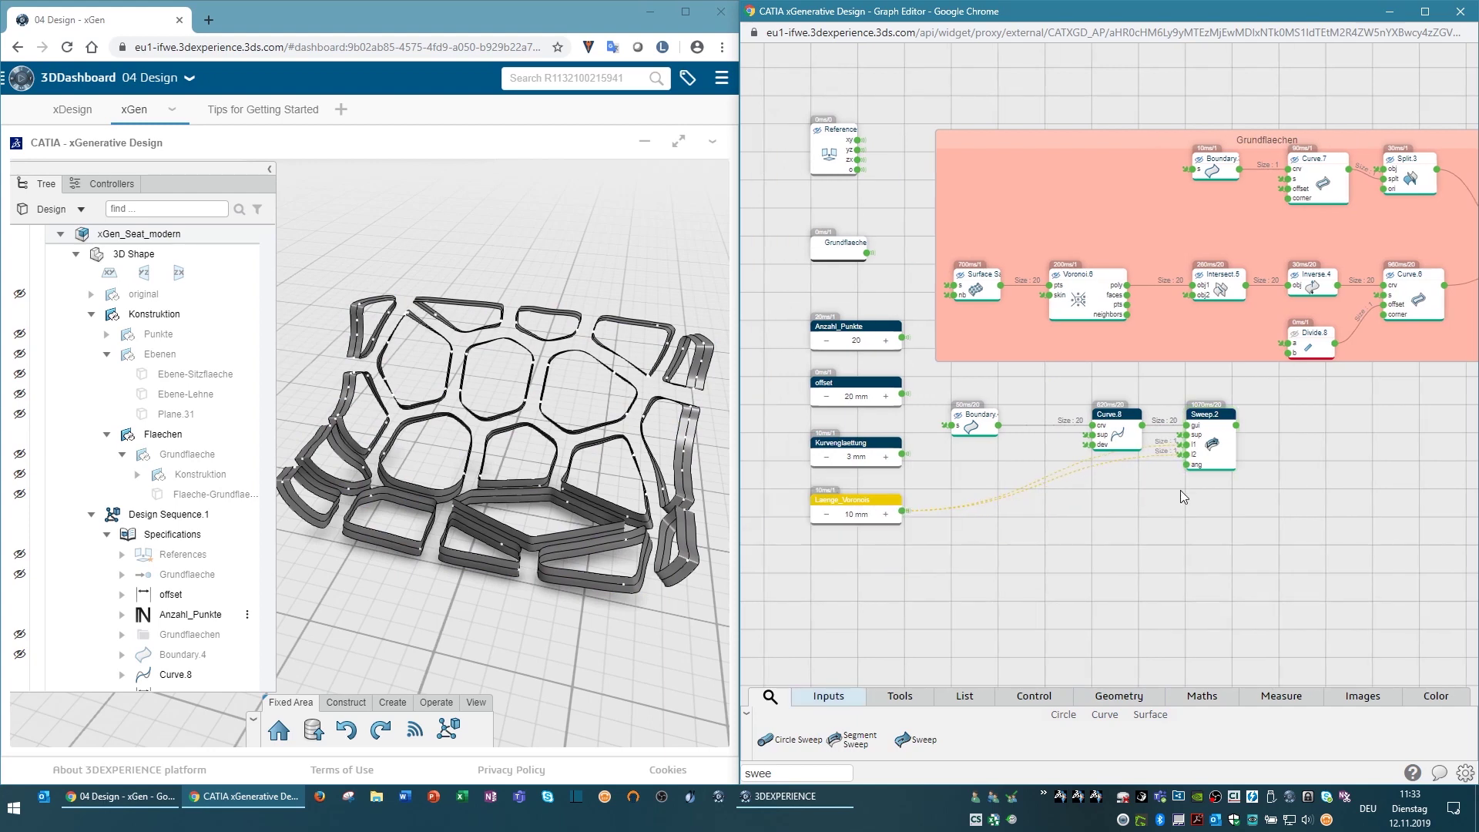
Group the four parameter input nodes into a region named Parameter
{"action": "left_click", "coordinate": [1210, 497]}
{"action": "left_click_drag", "start_coordinate": [783, 298], "coordinate": [932, 558]}
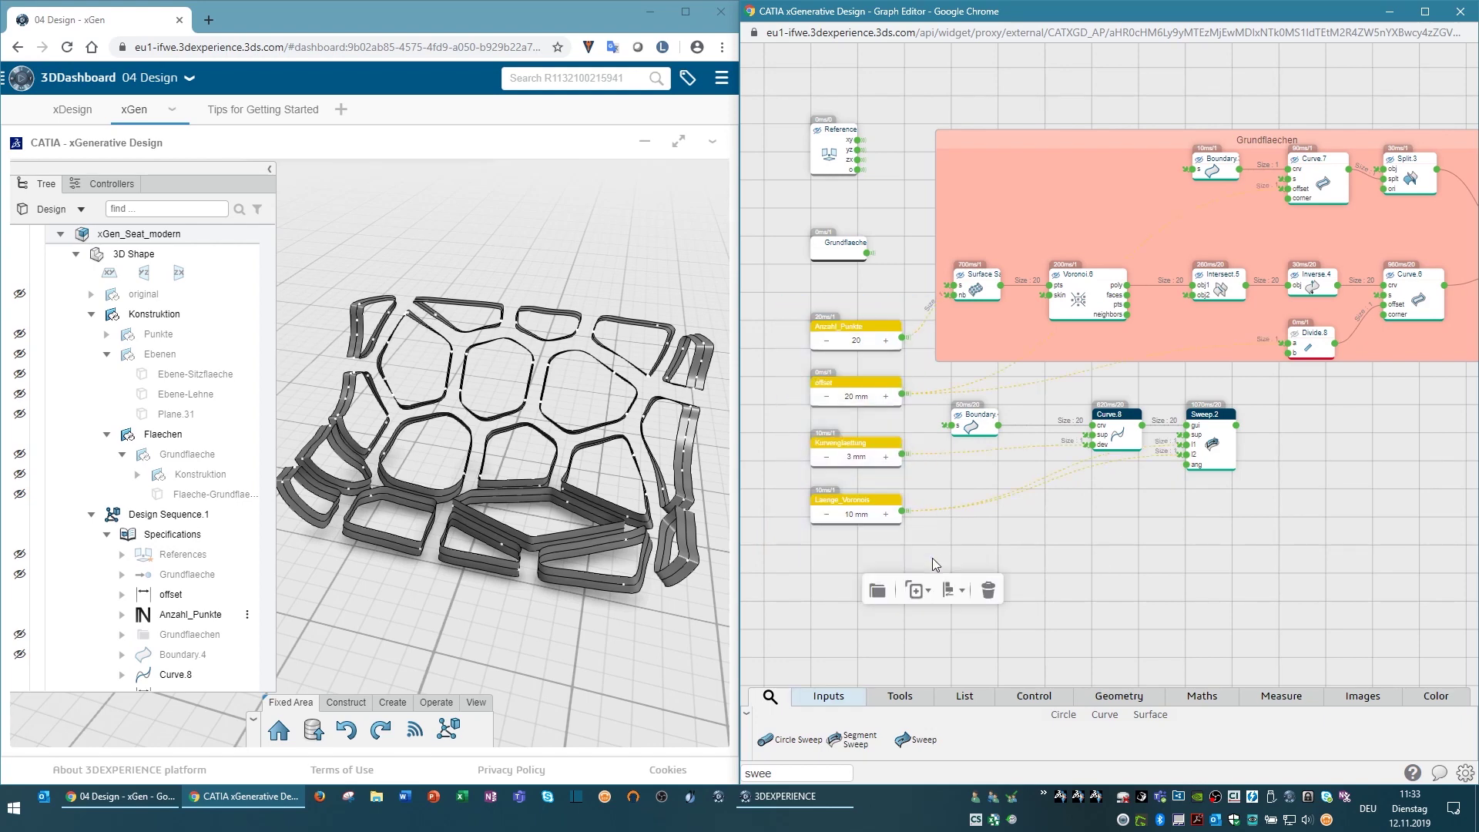
{"action": "left_click", "coordinate": [877, 591]}
{"action": "type", "text": "Parameter"}
{"action": "key", "text": "Return"}
Wrap the Grundflaeche input node in its own group named Inputs
{"action": "left_click", "coordinate": [840, 243]}
{"action": "mouse_move", "coordinate": [892, 280]}
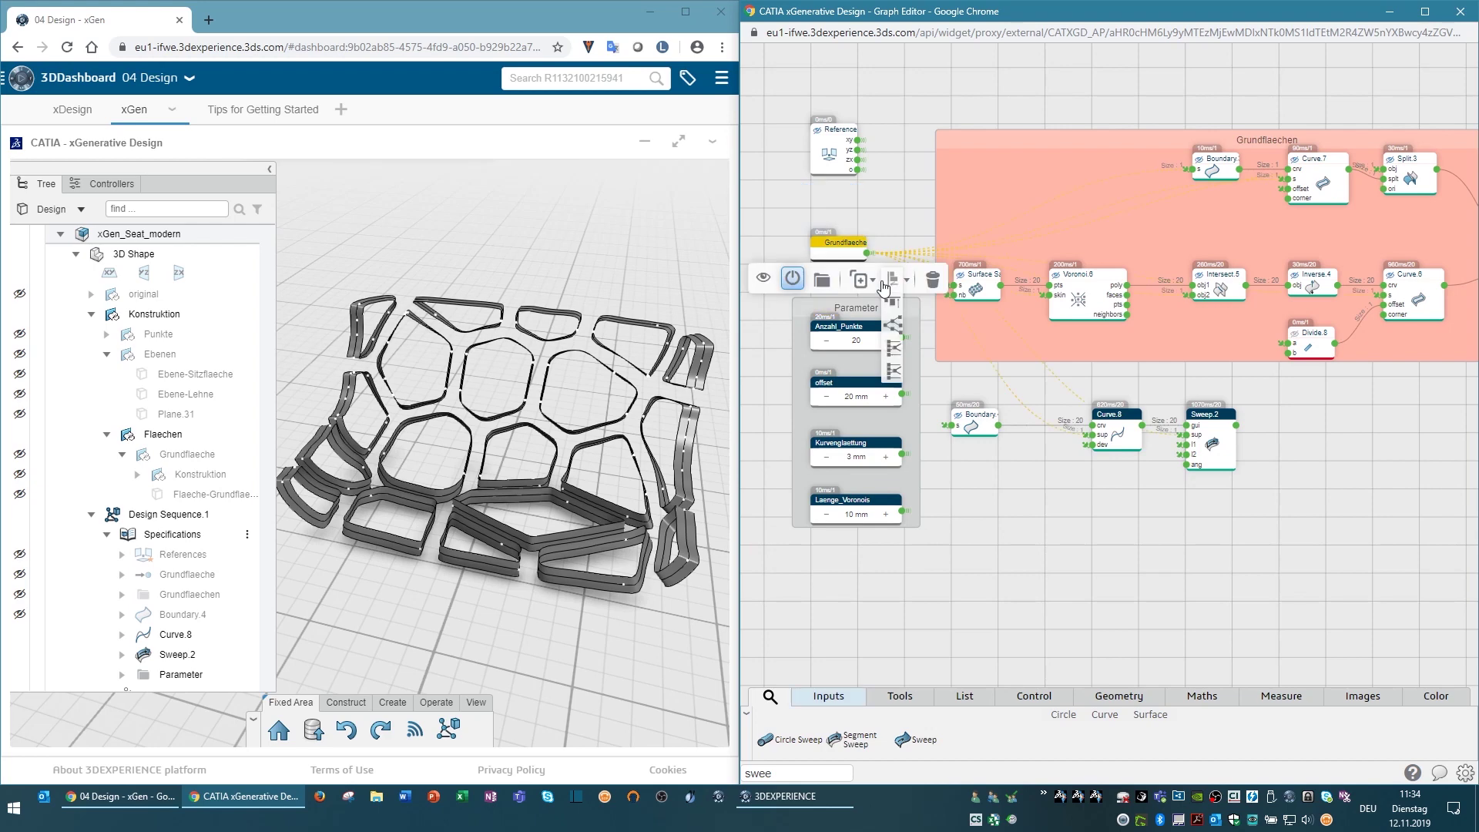
{"action": "left_click", "coordinate": [822, 280]}
{"action": "type", "text": "Inputs"}
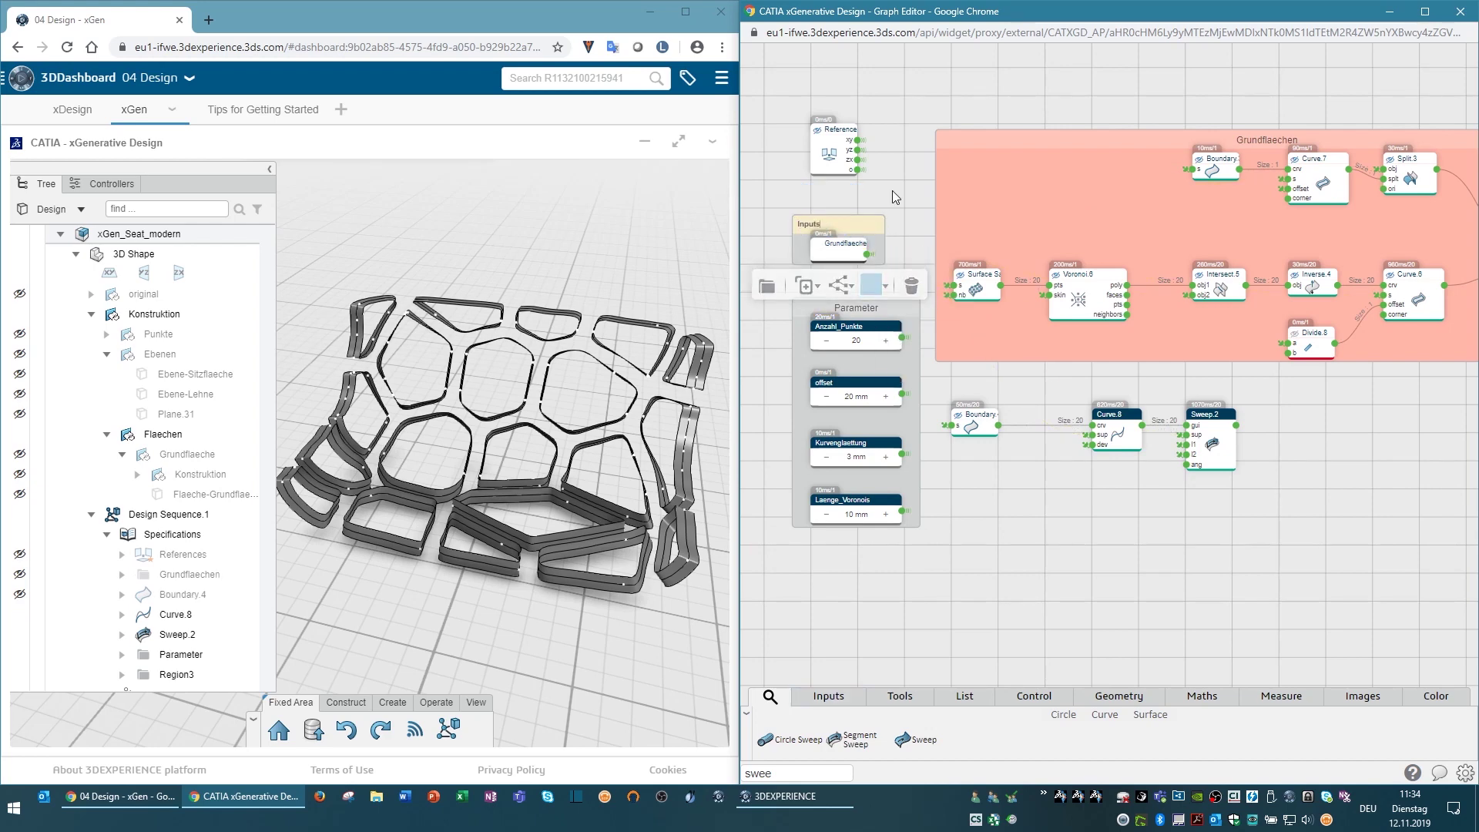
{"action": "key", "text": "Return"}
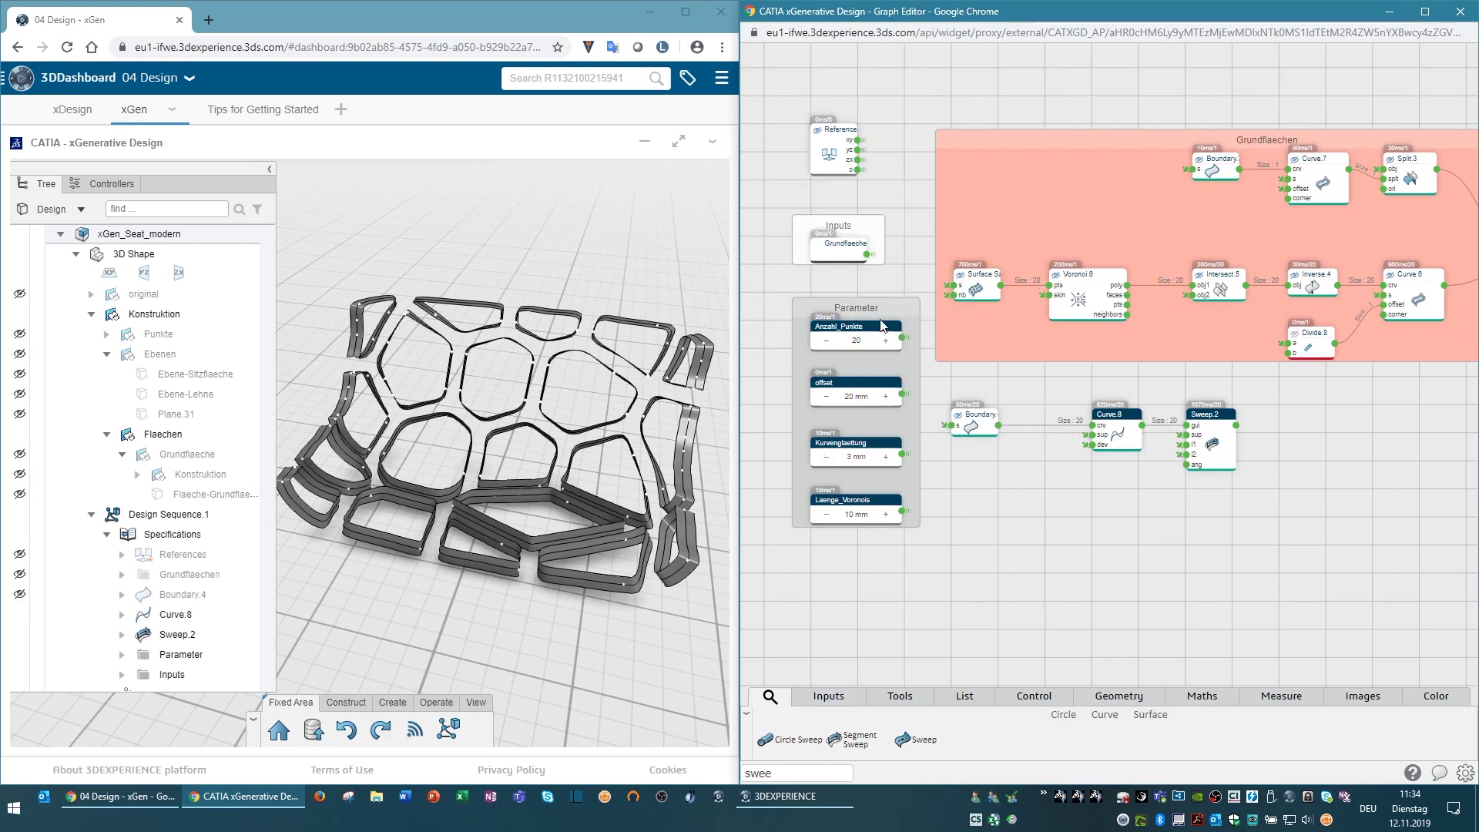
{"action": "left_click", "coordinate": [869, 480]}
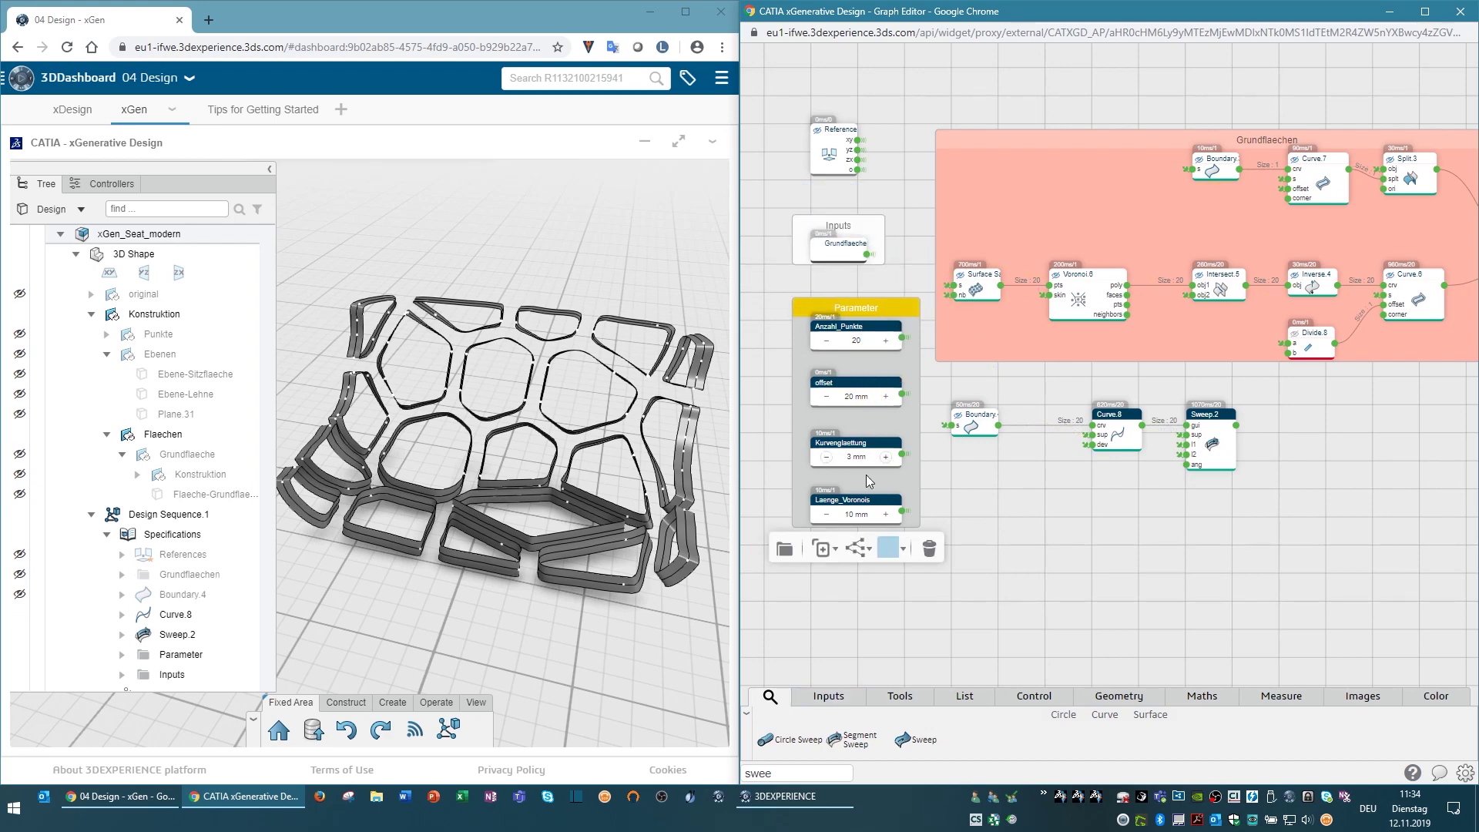
{"action": "left_click", "coordinate": [95, 322]}
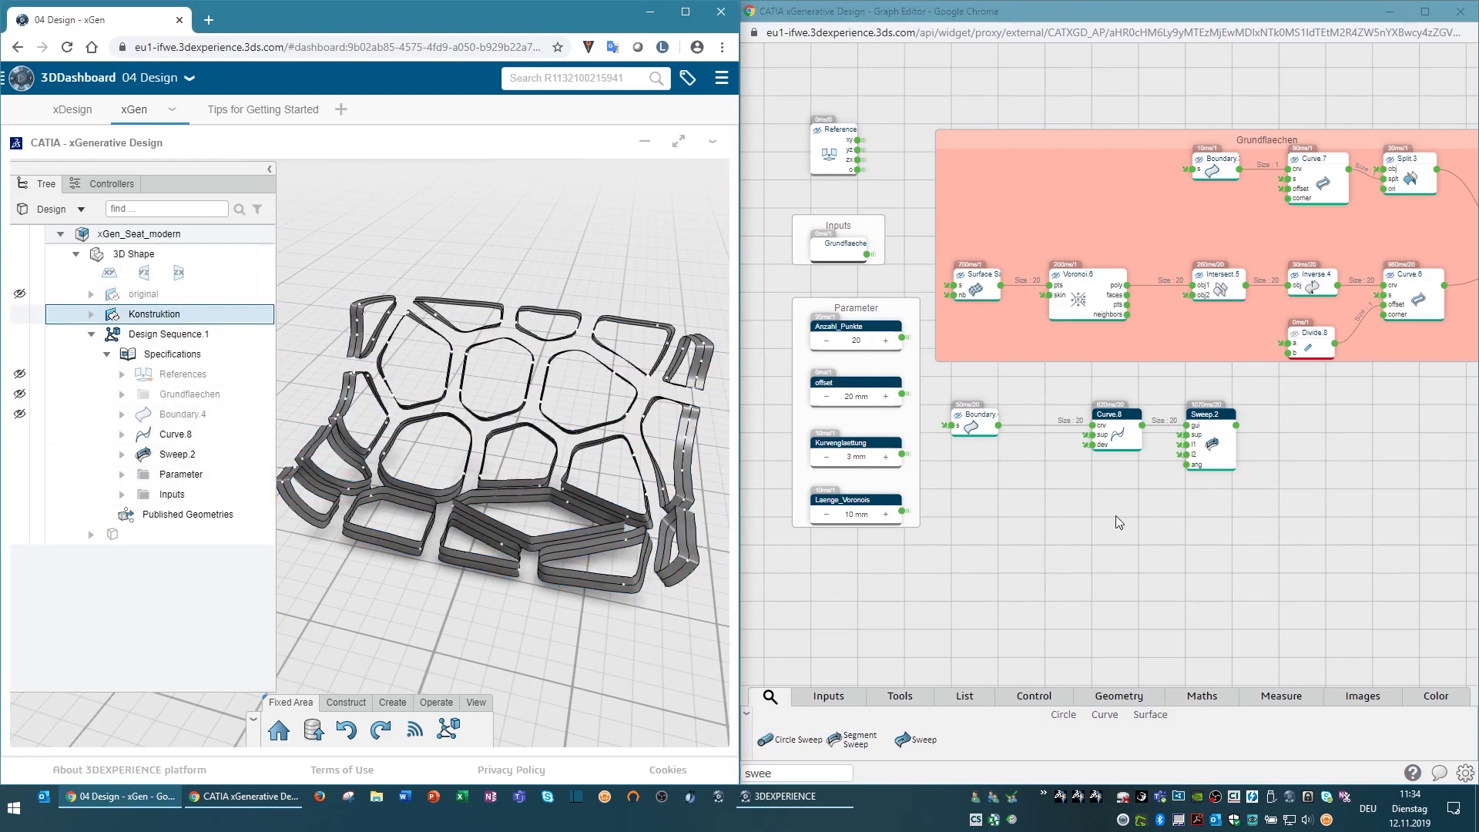
Add an Assemble node combining the 20 swept frames from Sweep.2
{"action": "left_click_drag", "start_coordinate": [1119, 523], "coordinate": [961, 522]}
{"action": "triple_click", "coordinate": [817, 772]}
{"action": "type", "text": "ass"}
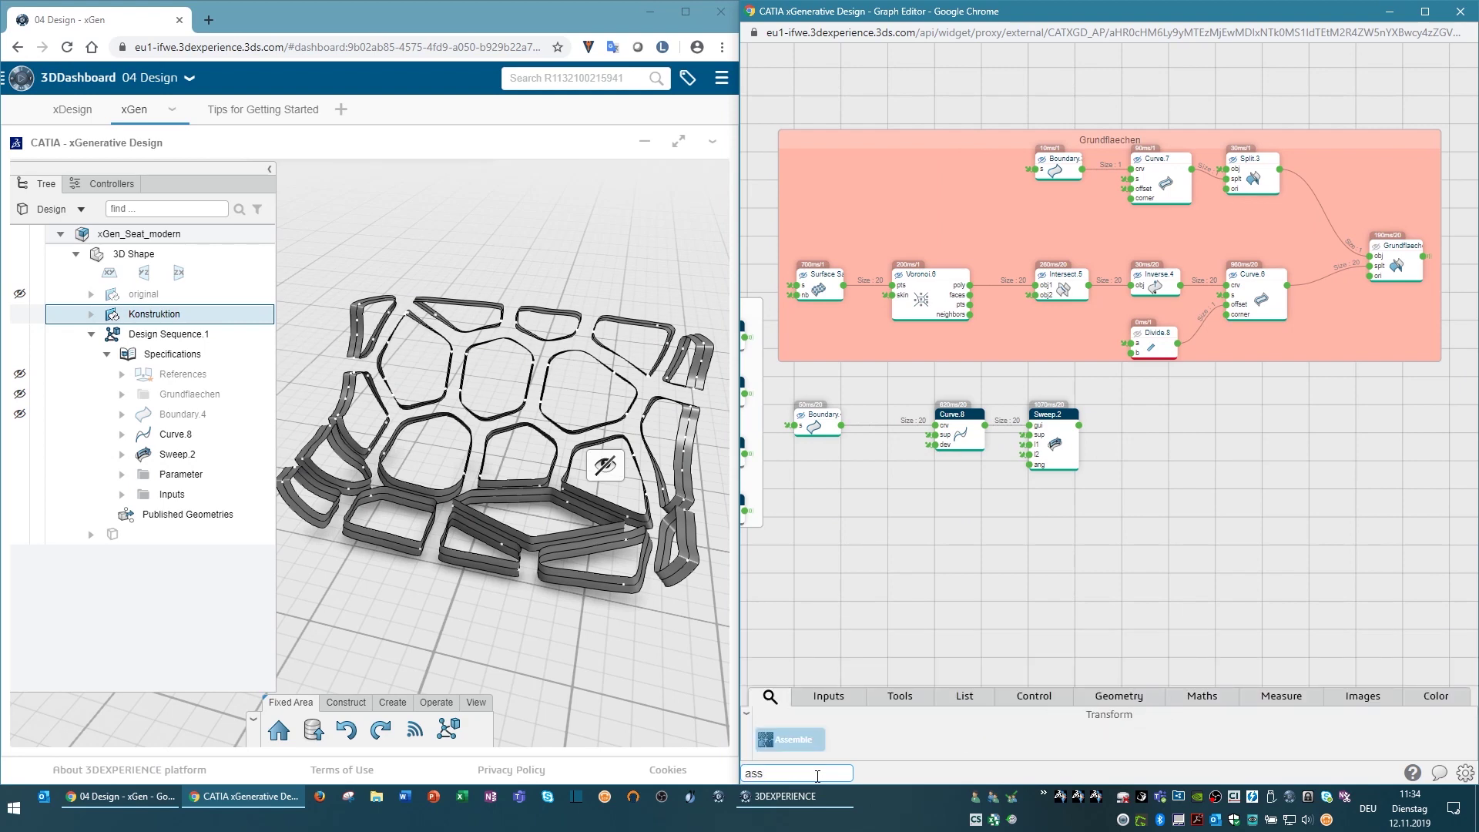
{"action": "mouse_move", "coordinate": [789, 739]}
{"action": "left_mouse_down"}
{"action": "mouse_move", "coordinate": [1186, 438]}
{"action": "mouse_move", "coordinate": [1169, 416]}
{"action": "mouse_move", "coordinate": [1203, 416]}
{"action": "left_mouse_up"}
{"action": "left_click", "coordinate": [1233, 379]}
{"action": "left_click_drag", "start_coordinate": [1309, 393], "coordinate": [1132, 394]}
{"action": "scroll", "coordinate": [1132, 394], "scroll_direction": "up", "scroll_amount": 2}
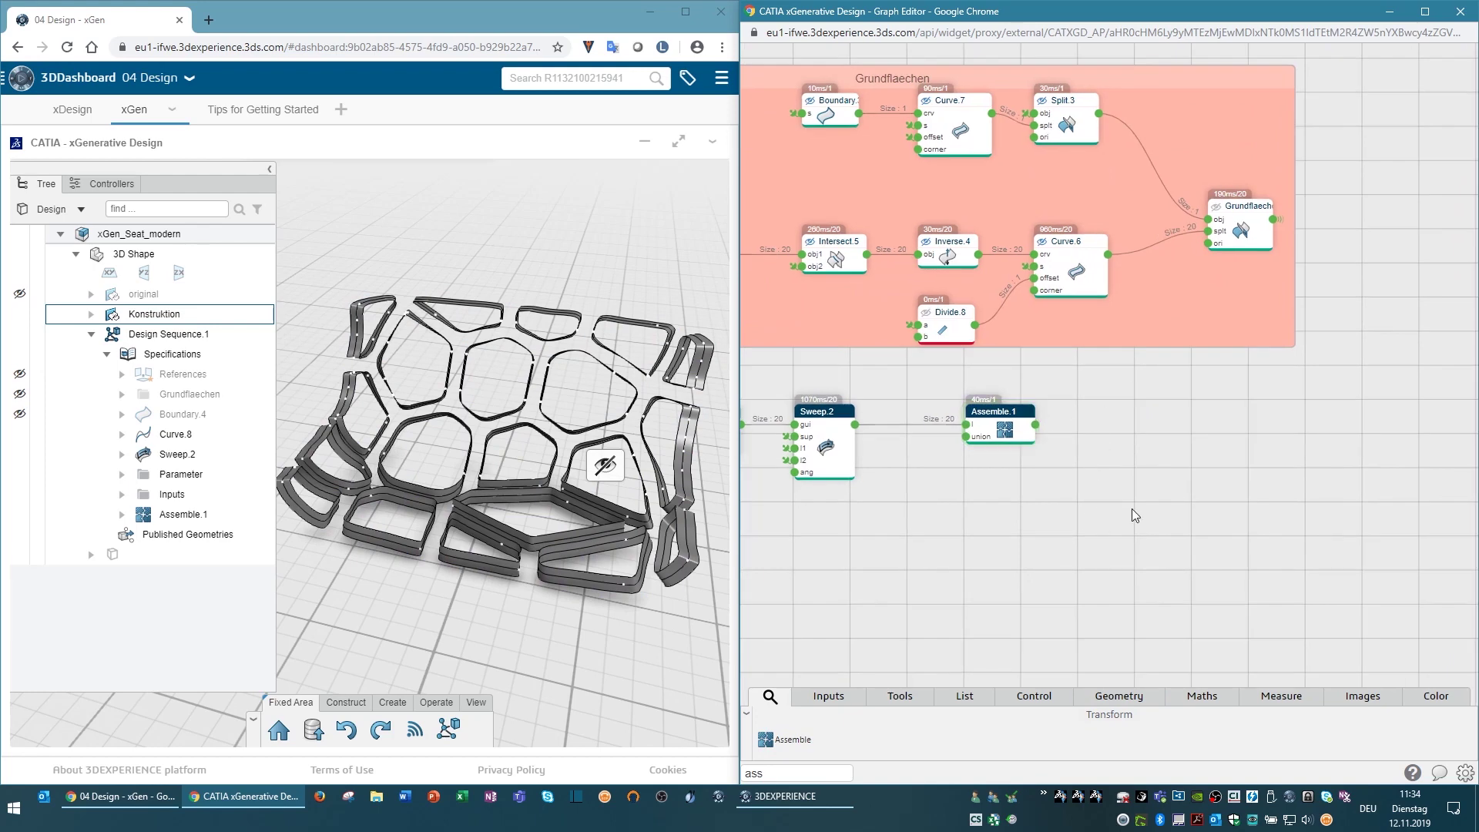
{"action": "left_click", "coordinate": [855, 424]}
{"action": "left_click", "coordinate": [1035, 425]}
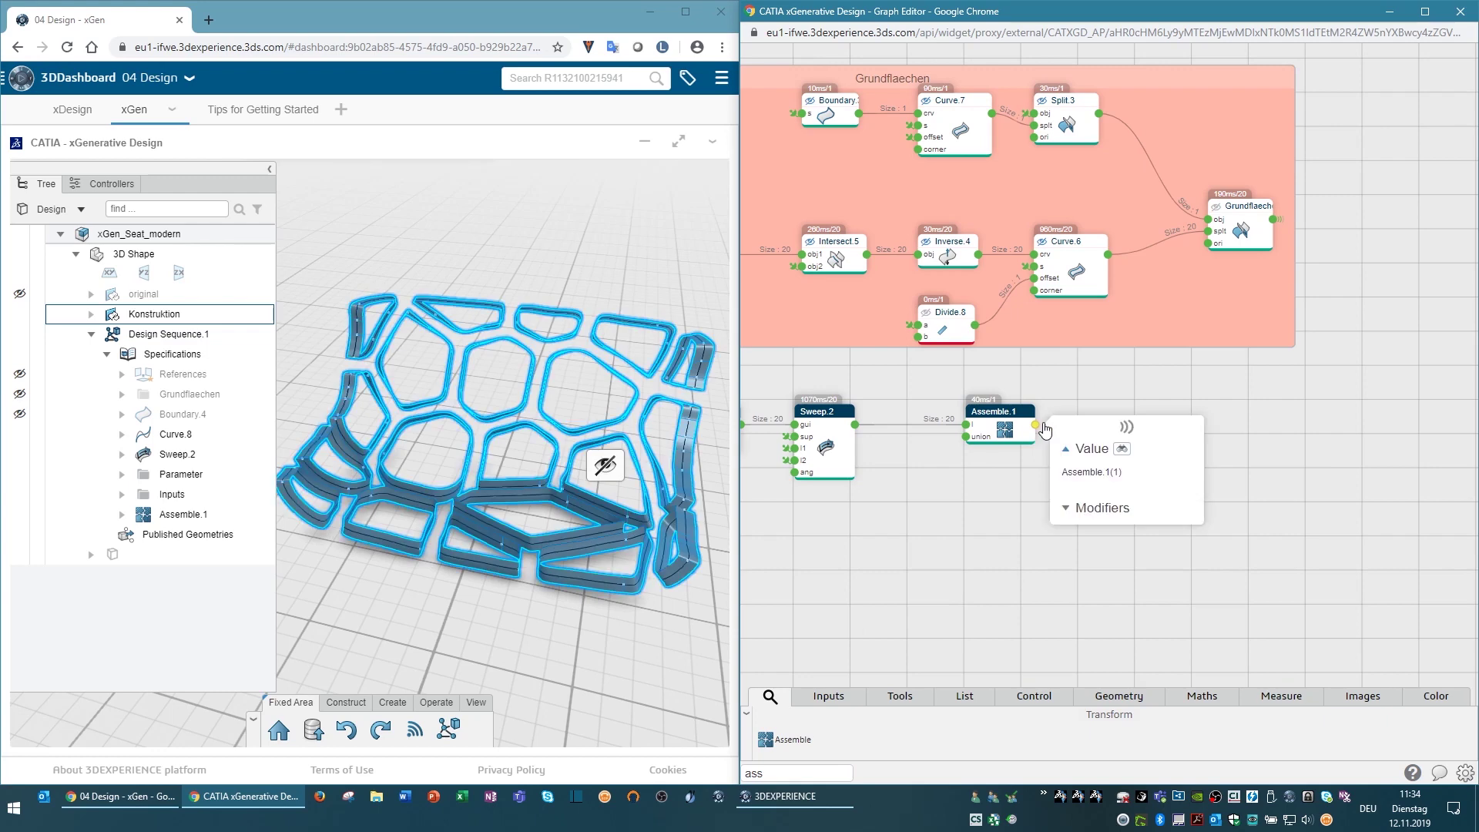
{"action": "left_click", "coordinate": [980, 539]}
Publish the Assemble.1 output through a Publish node named Voronois
{"action": "type", "text": "publ"}
{"action": "left_click_drag", "start_coordinate": [782, 739], "coordinate": [1147, 430]}
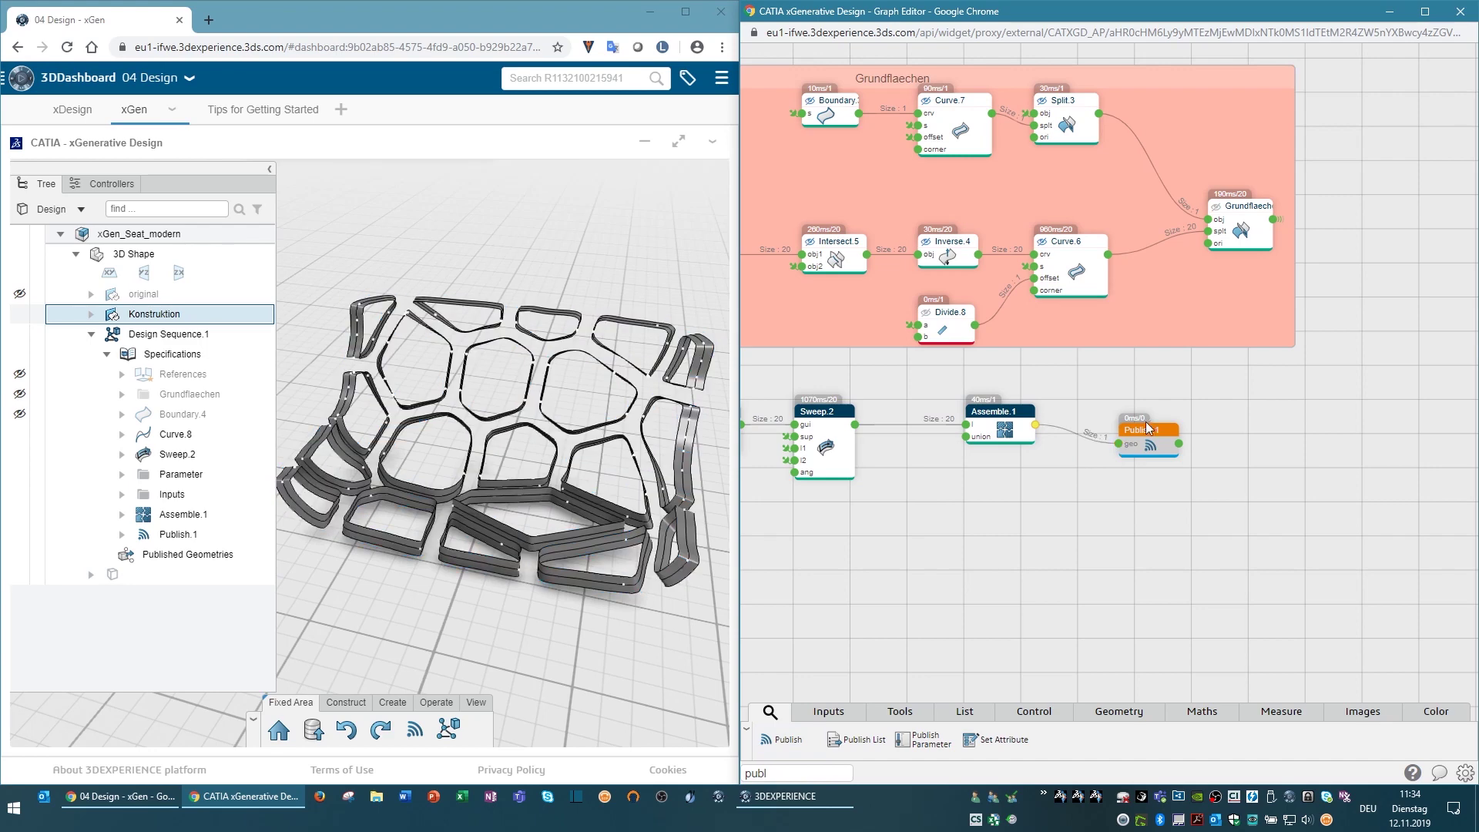
{"action": "left_click_drag", "start_coordinate": [1155, 431], "coordinate": [1117, 418]}
{"action": "type", "text": "Voronois"}
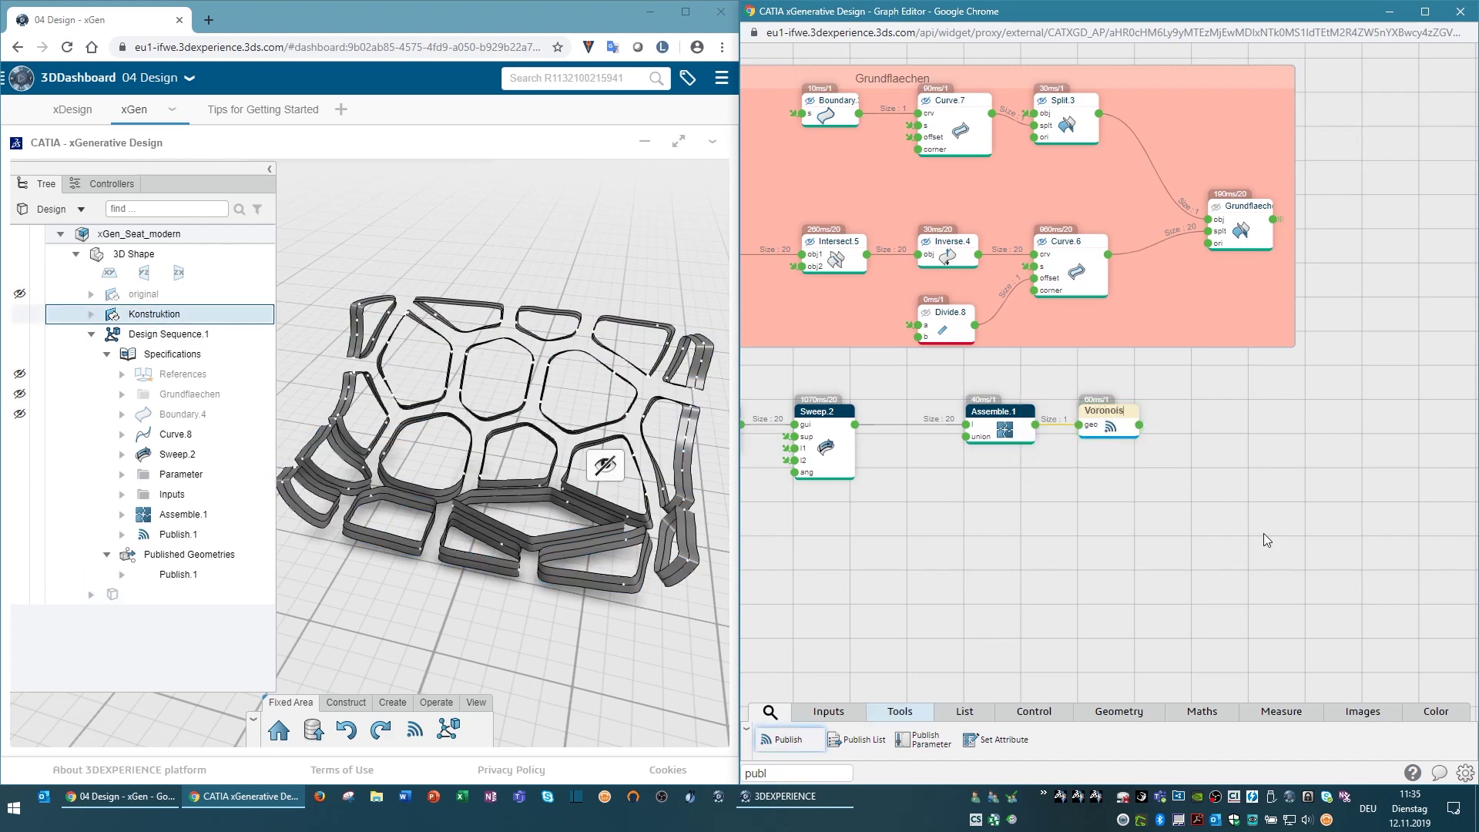
{"action": "key", "text": "Return"}
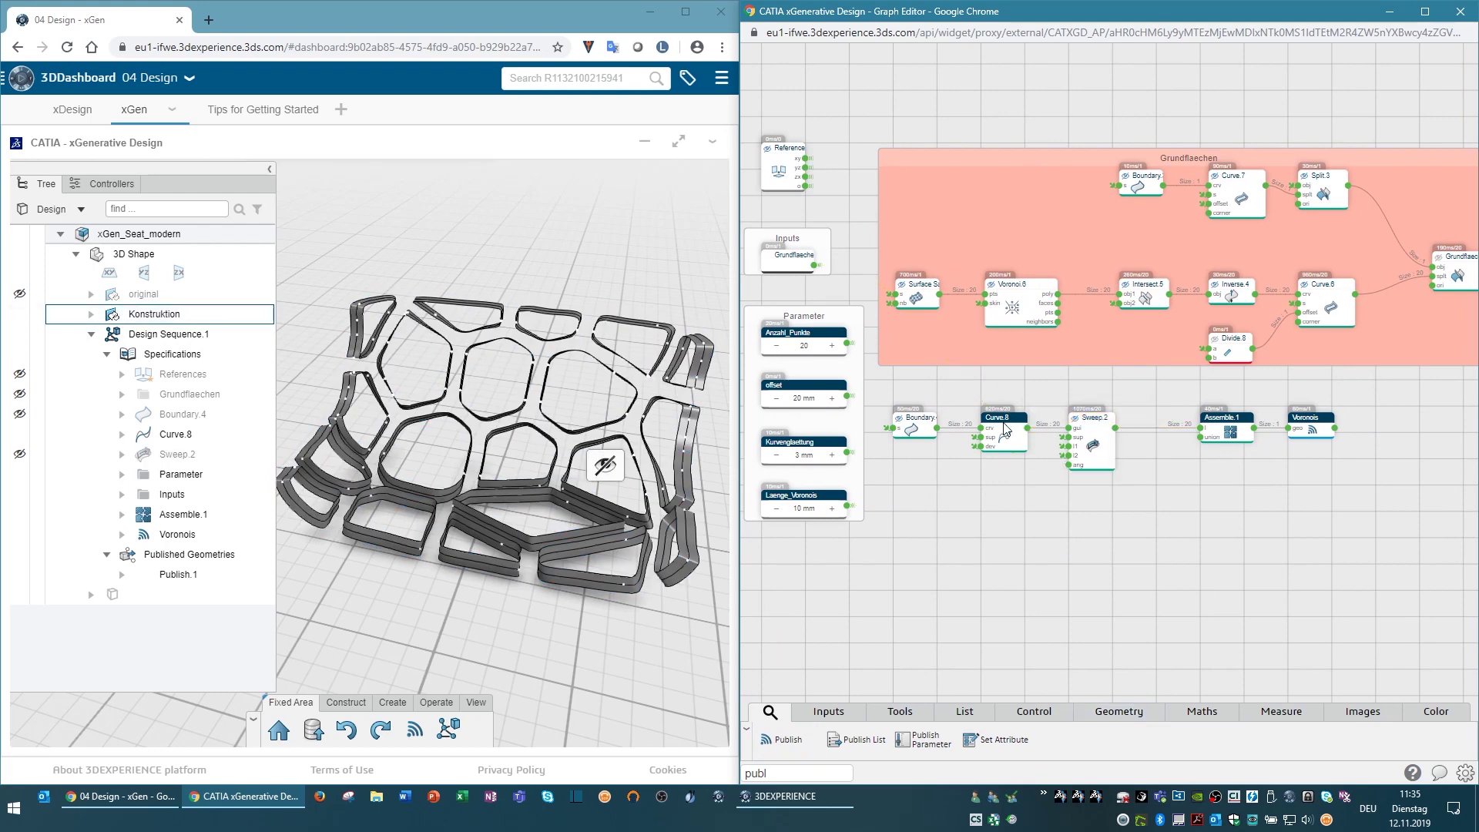
Group the lower node row into a green region named Voronois
{"action": "left_click_drag", "start_coordinate": [880, 377], "coordinate": [1347, 521]}
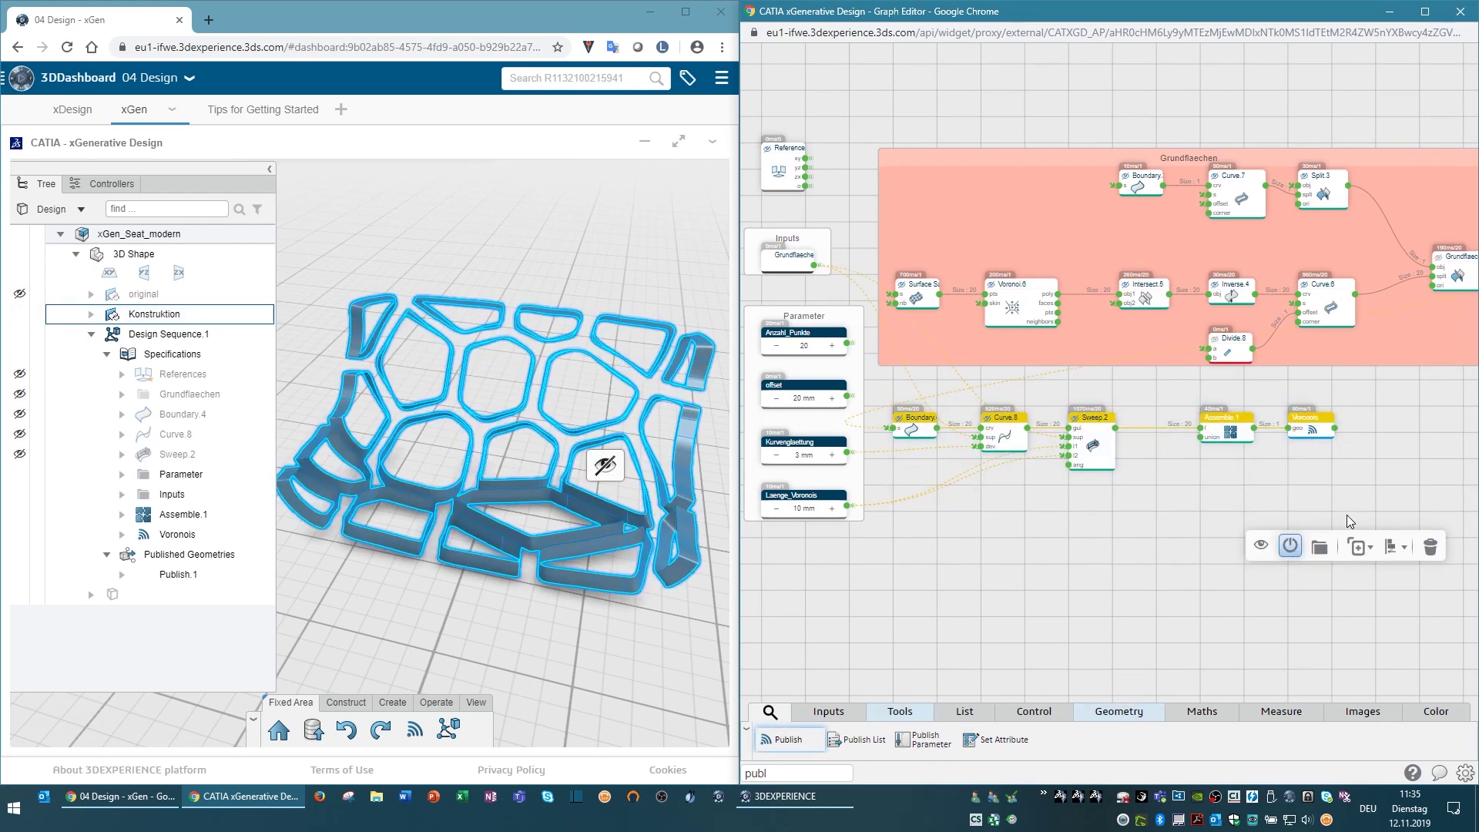
{"action": "left_click", "coordinate": [1315, 551]}
{"action": "double_click", "coordinate": [1111, 400]}
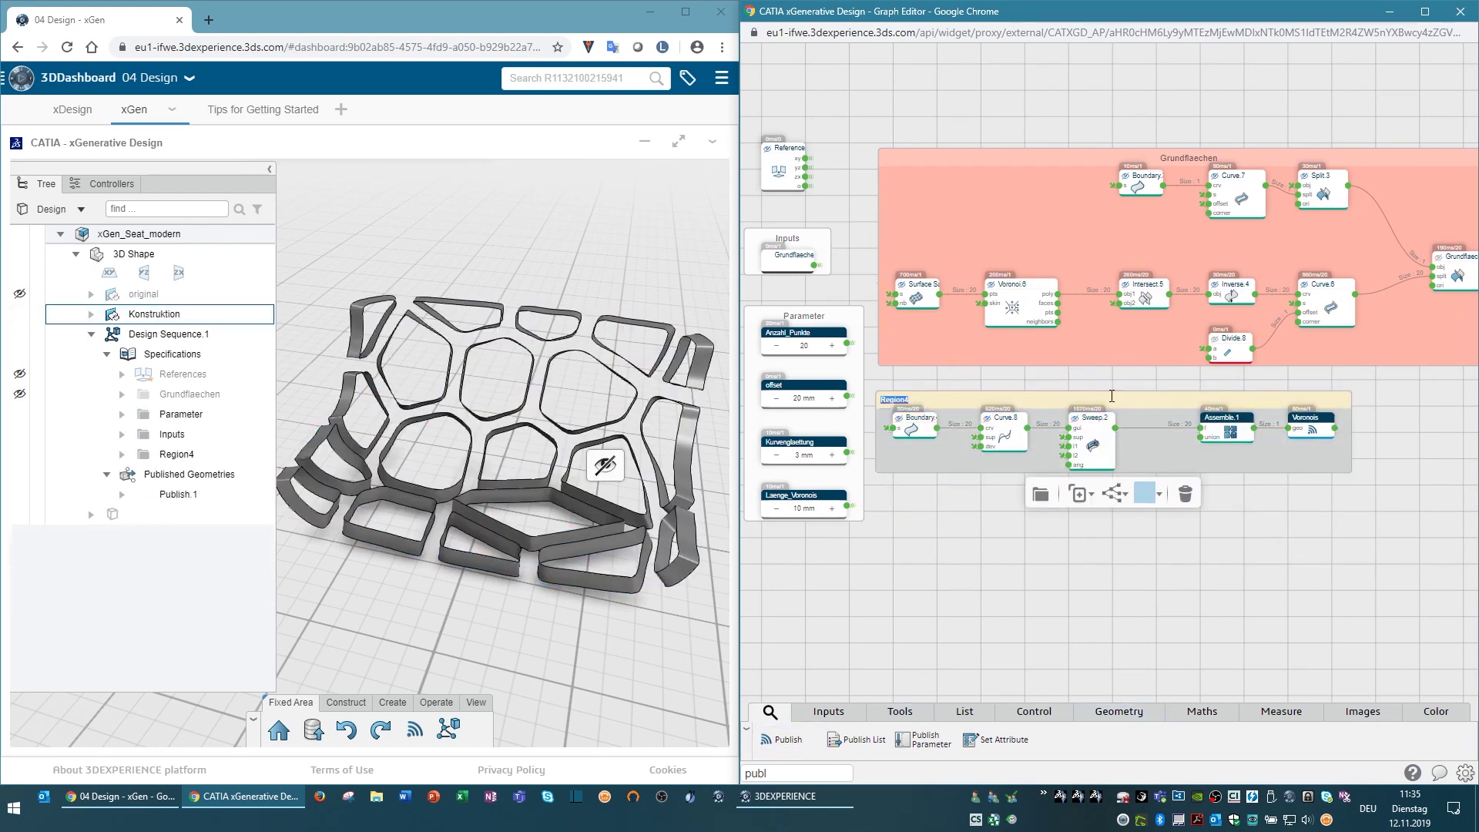
{"action": "type", "text": "Voronois"}
{"action": "key", "text": "Return"}
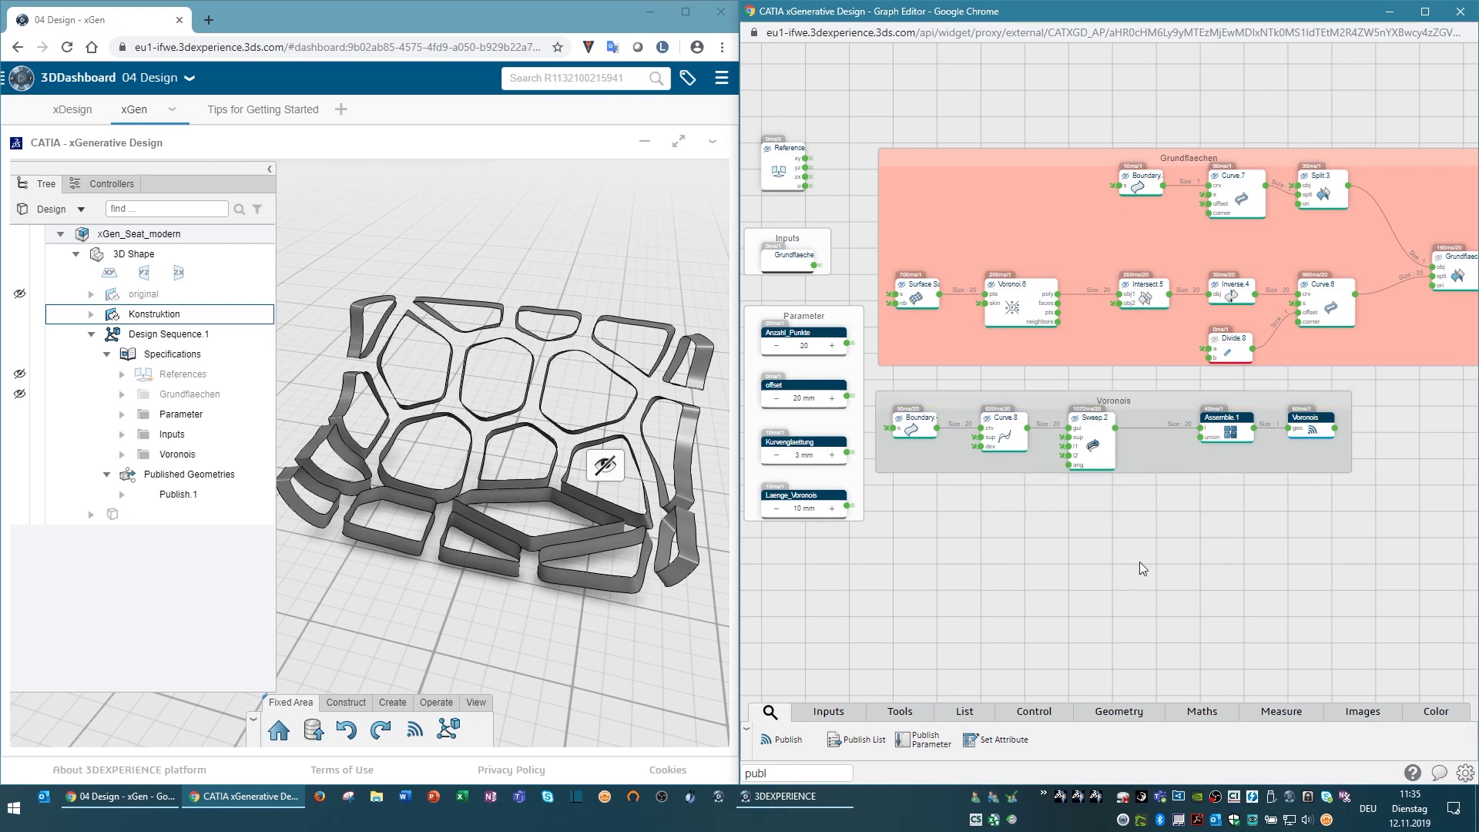
{"action": "left_click", "coordinate": [1148, 494]}
{"action": "left_click", "coordinate": [1143, 542]}
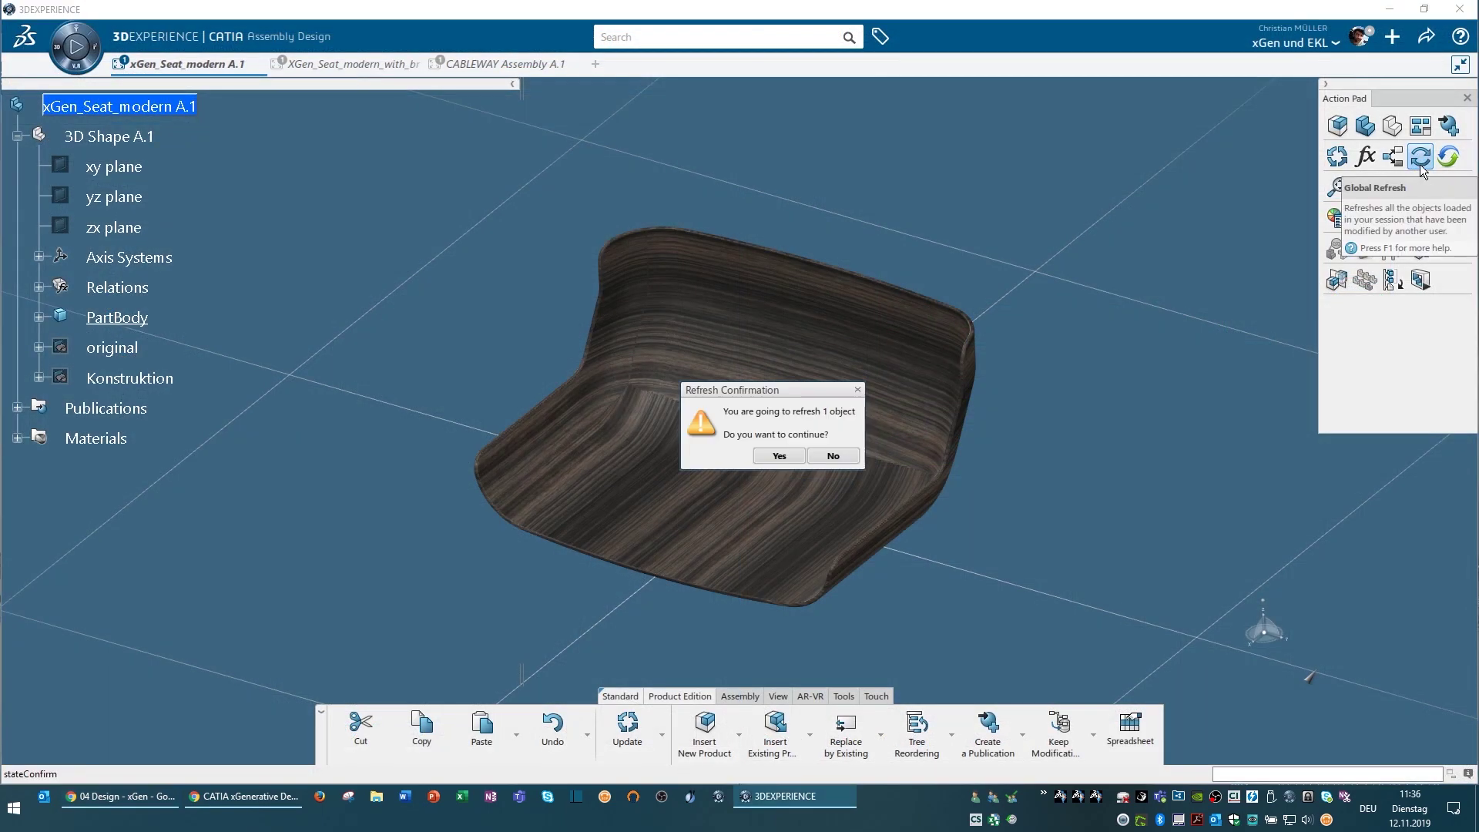
Confirm the refresh, then split the seat body with Assemble_1_1, keeping the flipped side
{"action": "left_click", "coordinate": [765, 456]}
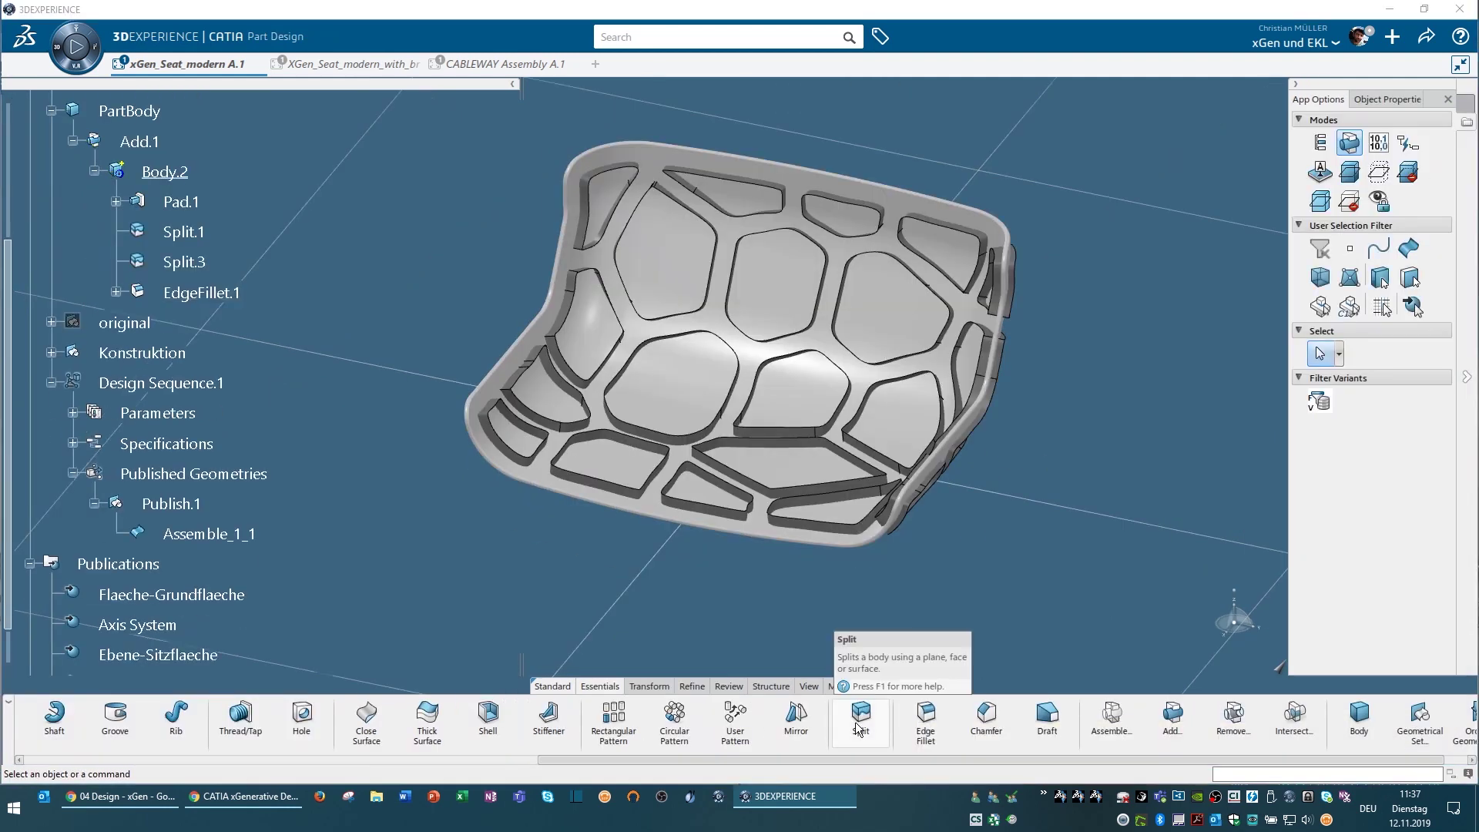
{"action": "left_click", "coordinate": [860, 716]}
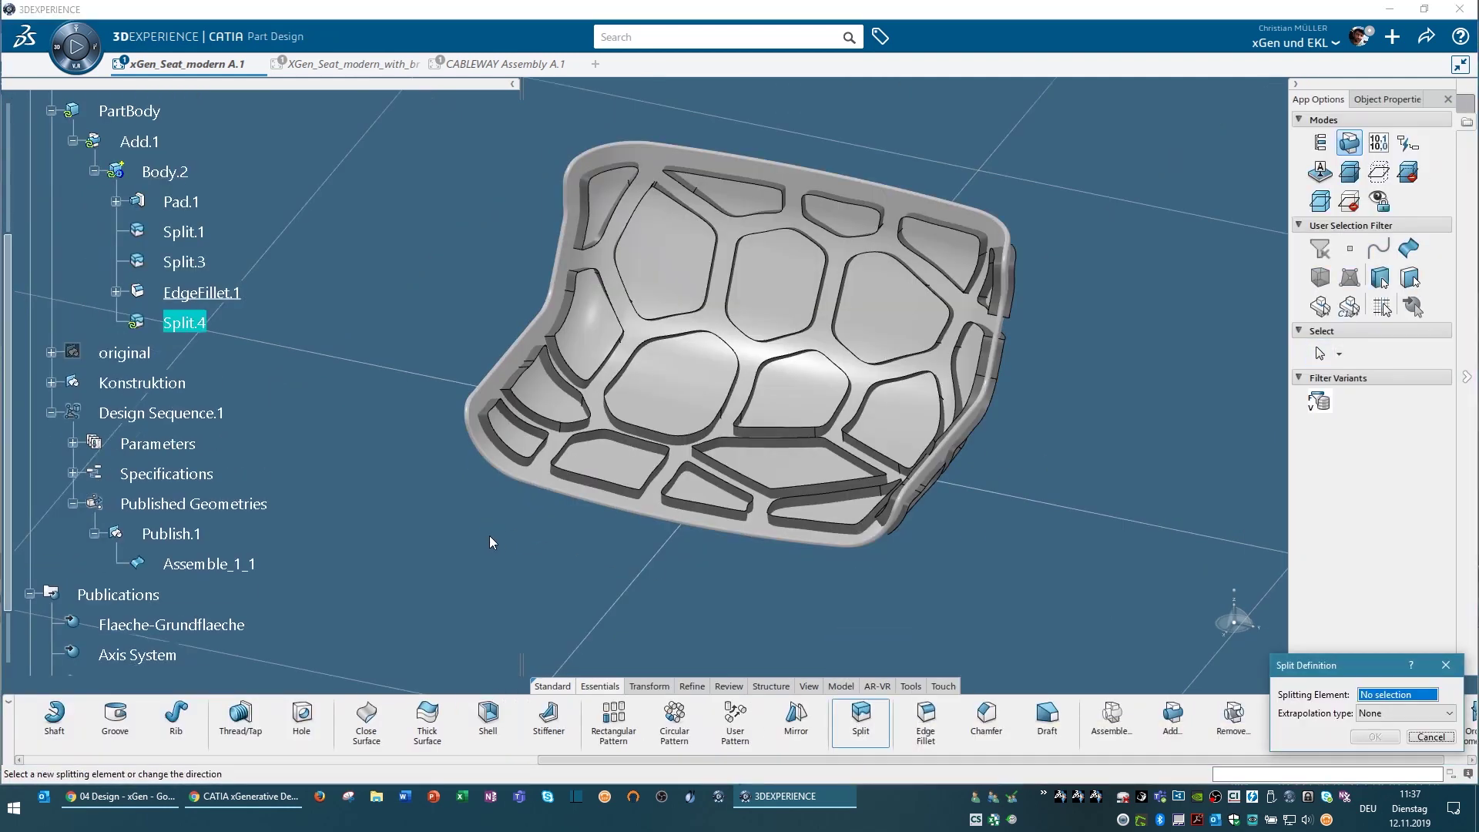
{"action": "left_click", "coordinate": [208, 563]}
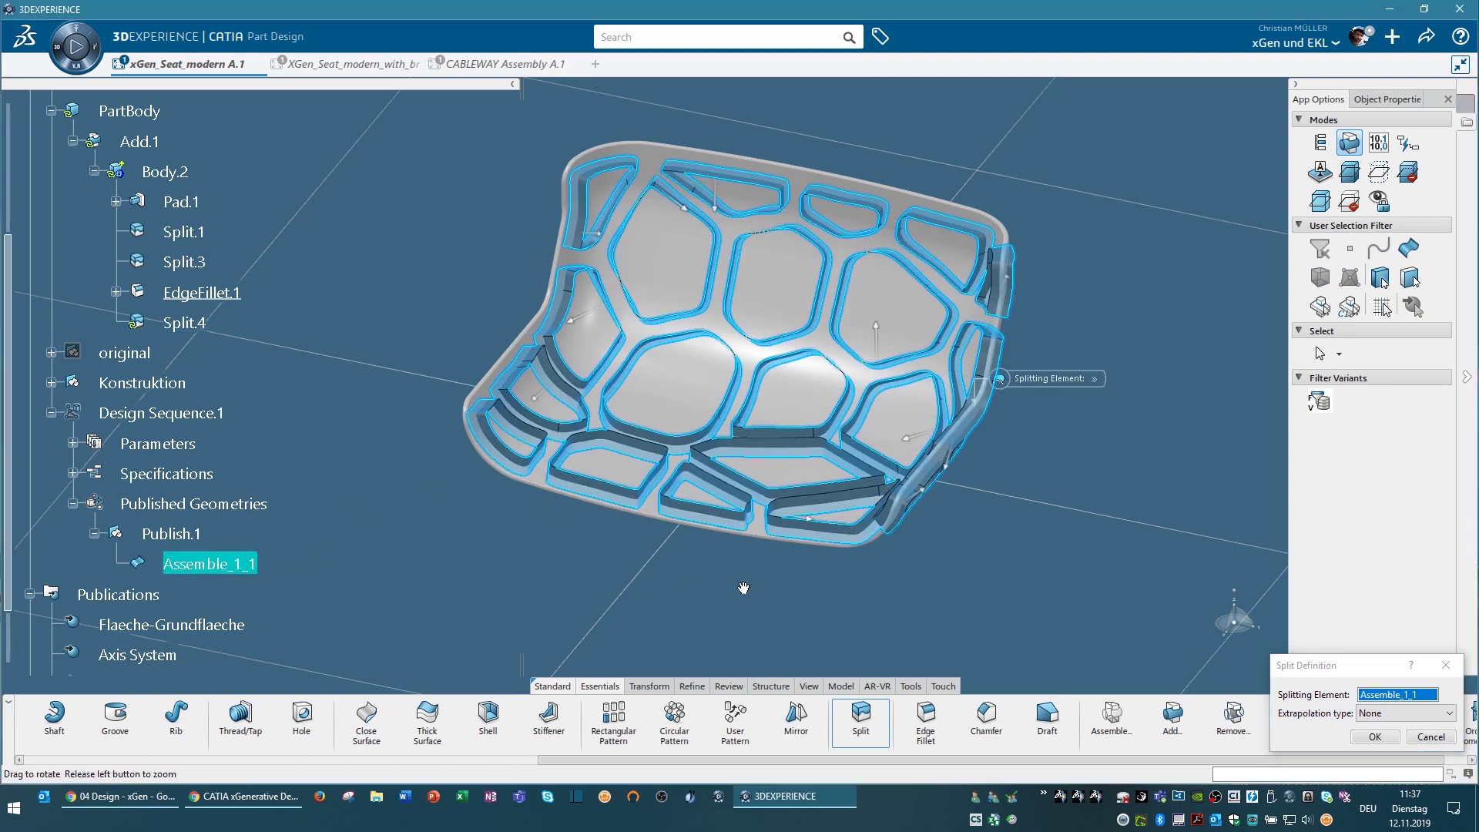
{"action": "middle_click_drag", "start_coordinate": [770, 347], "coordinate": [893, 351]}
{"action": "left_click", "coordinate": [893, 351]}
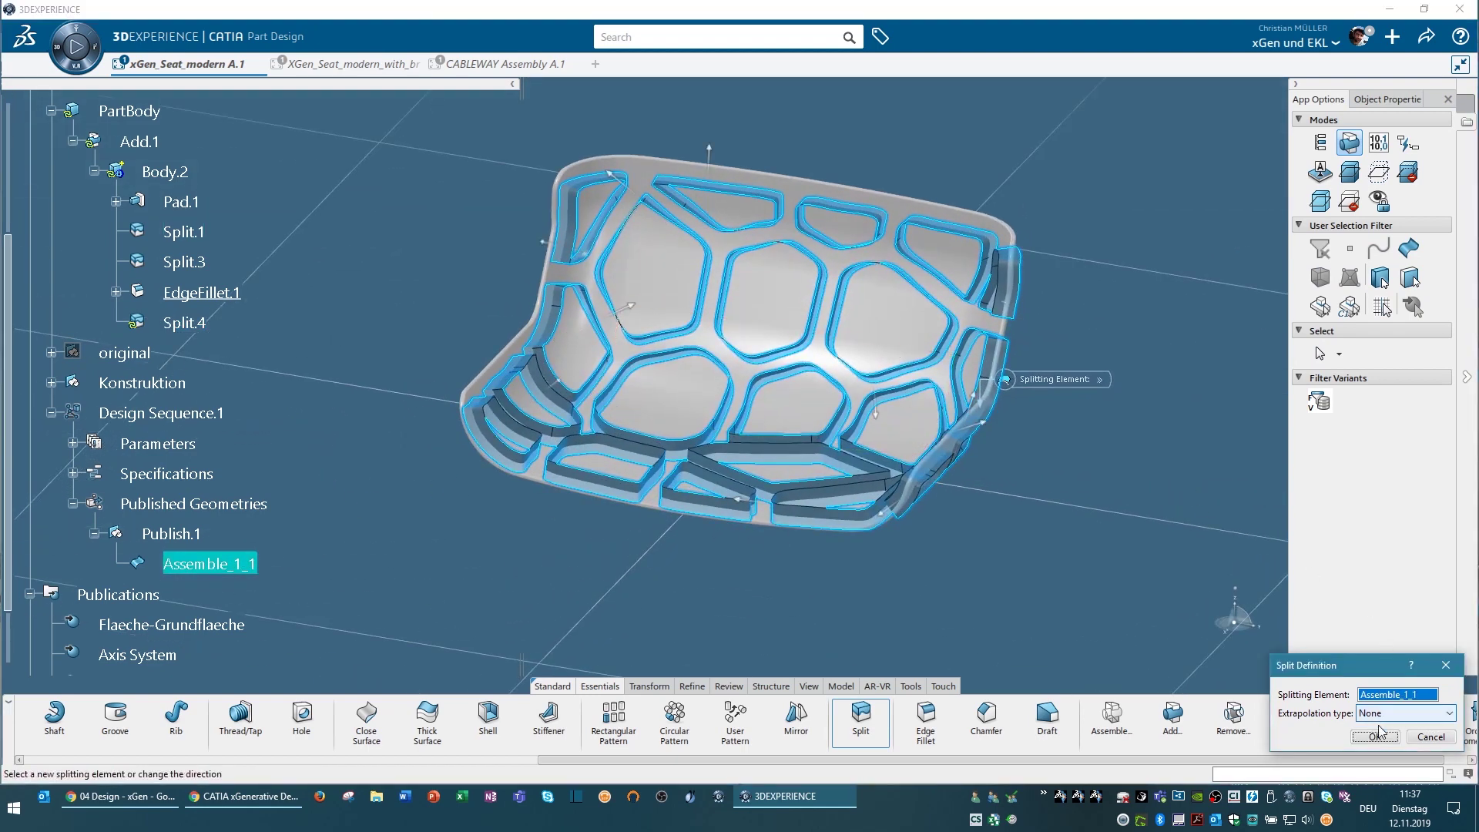
{"action": "key", "text": "Return"}
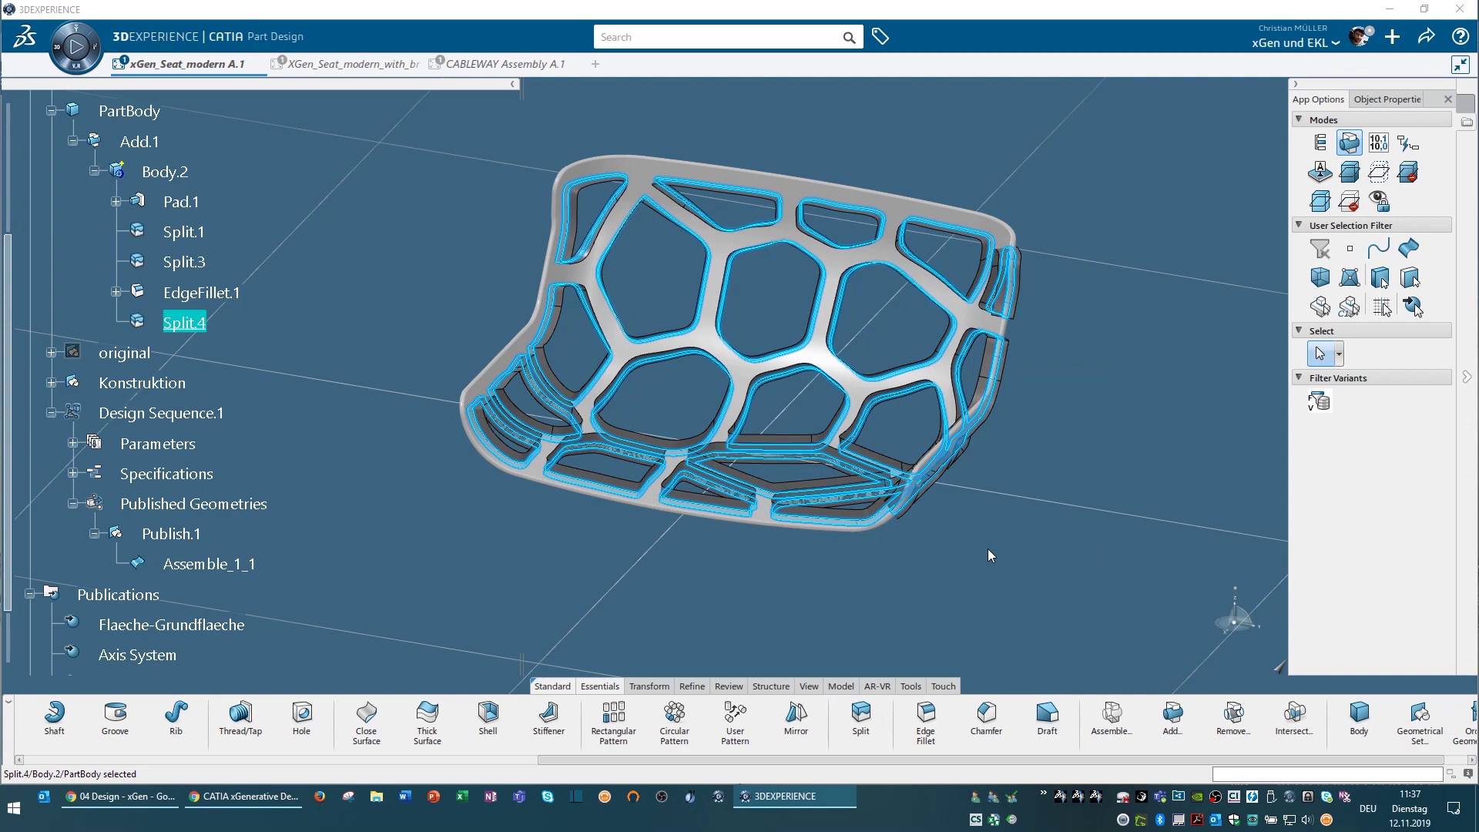
{"action": "left_click", "coordinate": [94, 171]}
Copy Body.2 into 3D Shape A.1 and delete EdgeFillet.2 from the copy
{"action": "right_click", "coordinate": [107, 176]}
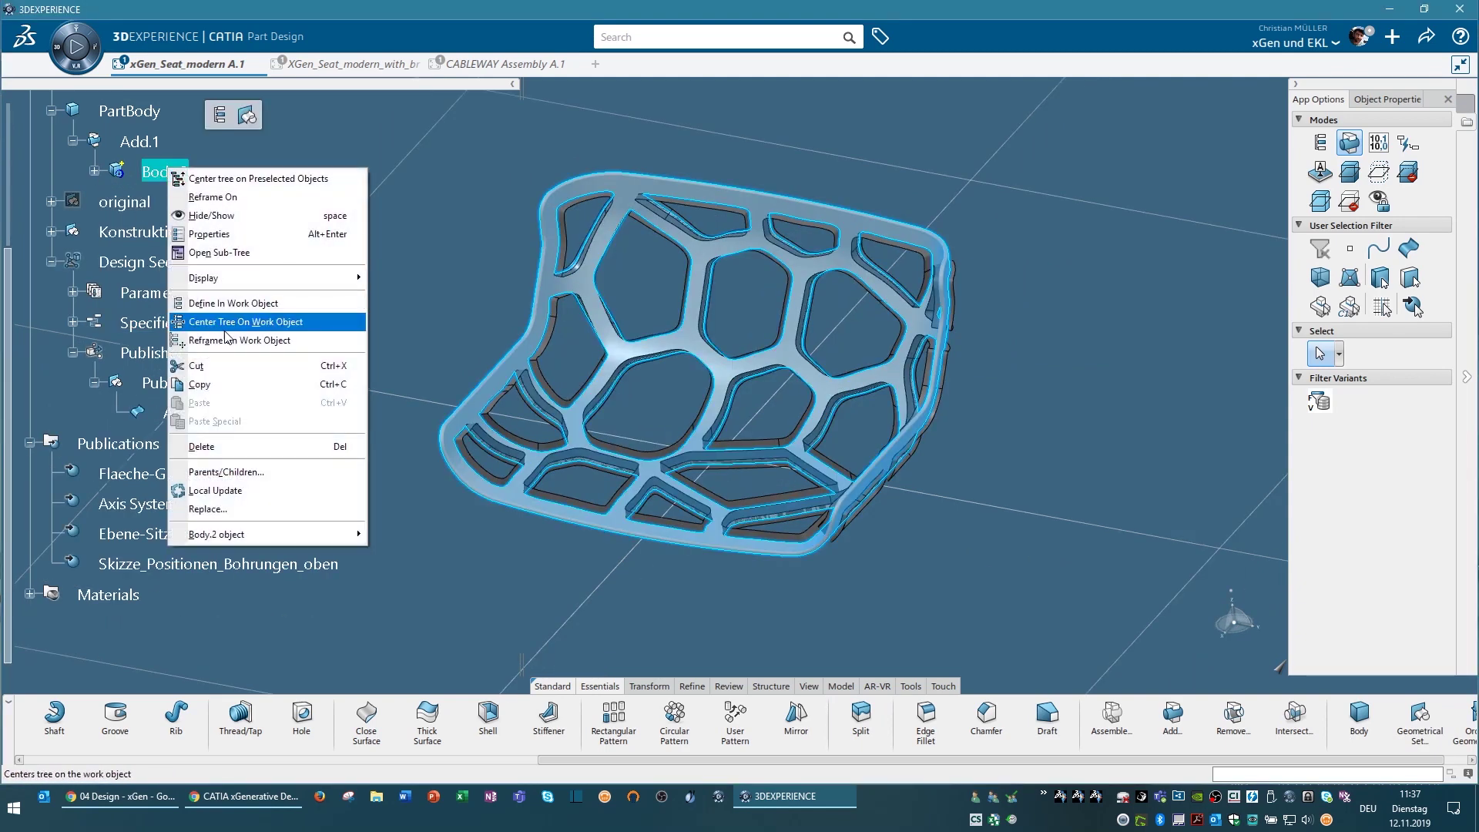
{"action": "left_click", "coordinate": [221, 385]}
{"action": "right_click", "coordinate": [130, 203]}
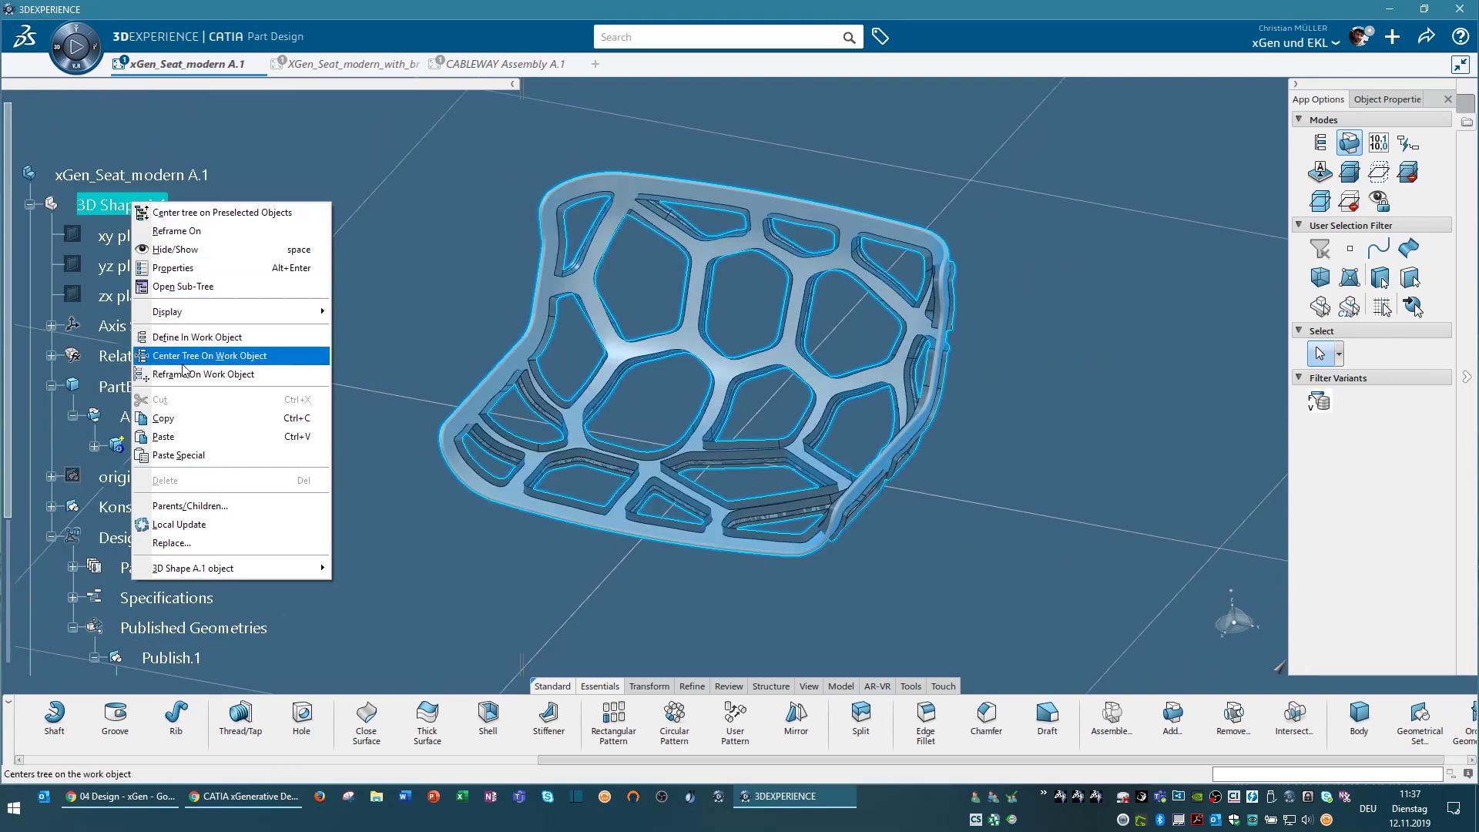
{"action": "left_click", "coordinate": [200, 428]}
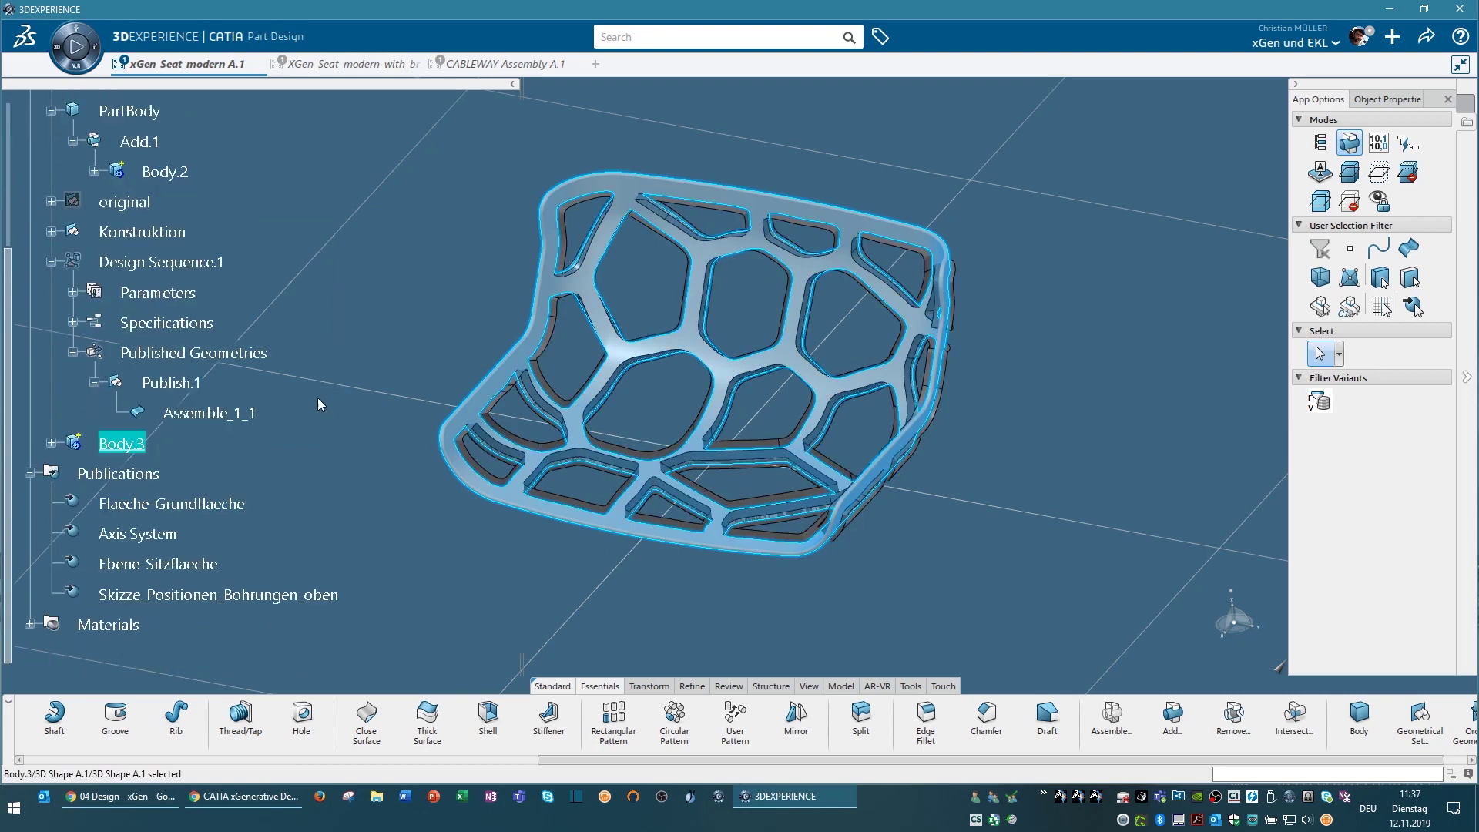
{"action": "scroll", "coordinate": [177, 410], "scroll_direction": "down", "scroll_amount": 2}
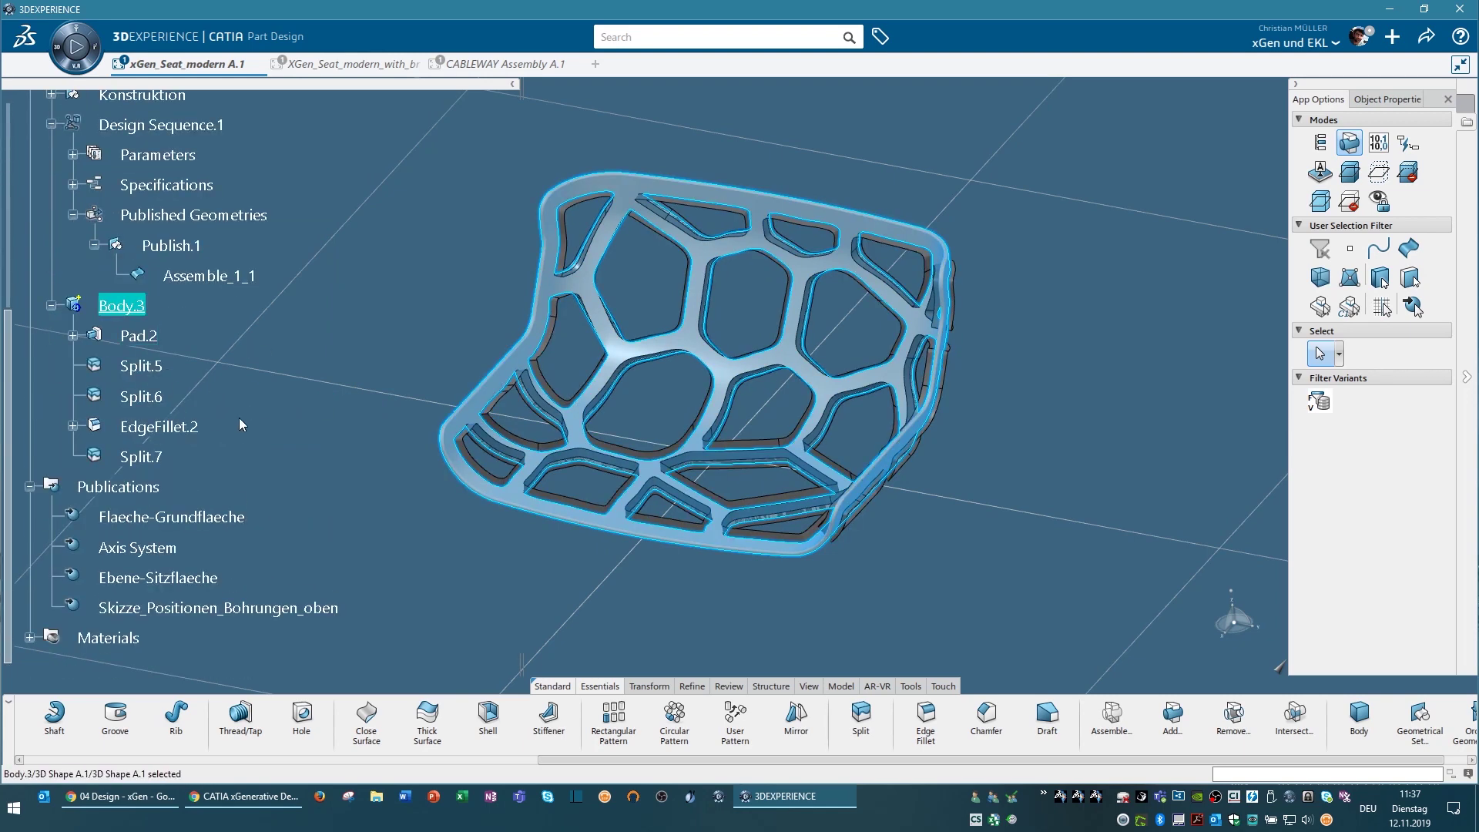
{"action": "left_click", "coordinate": [200, 426]}
{"action": "key", "text": "Delete"}
{"action": "key", "text": "Return"}
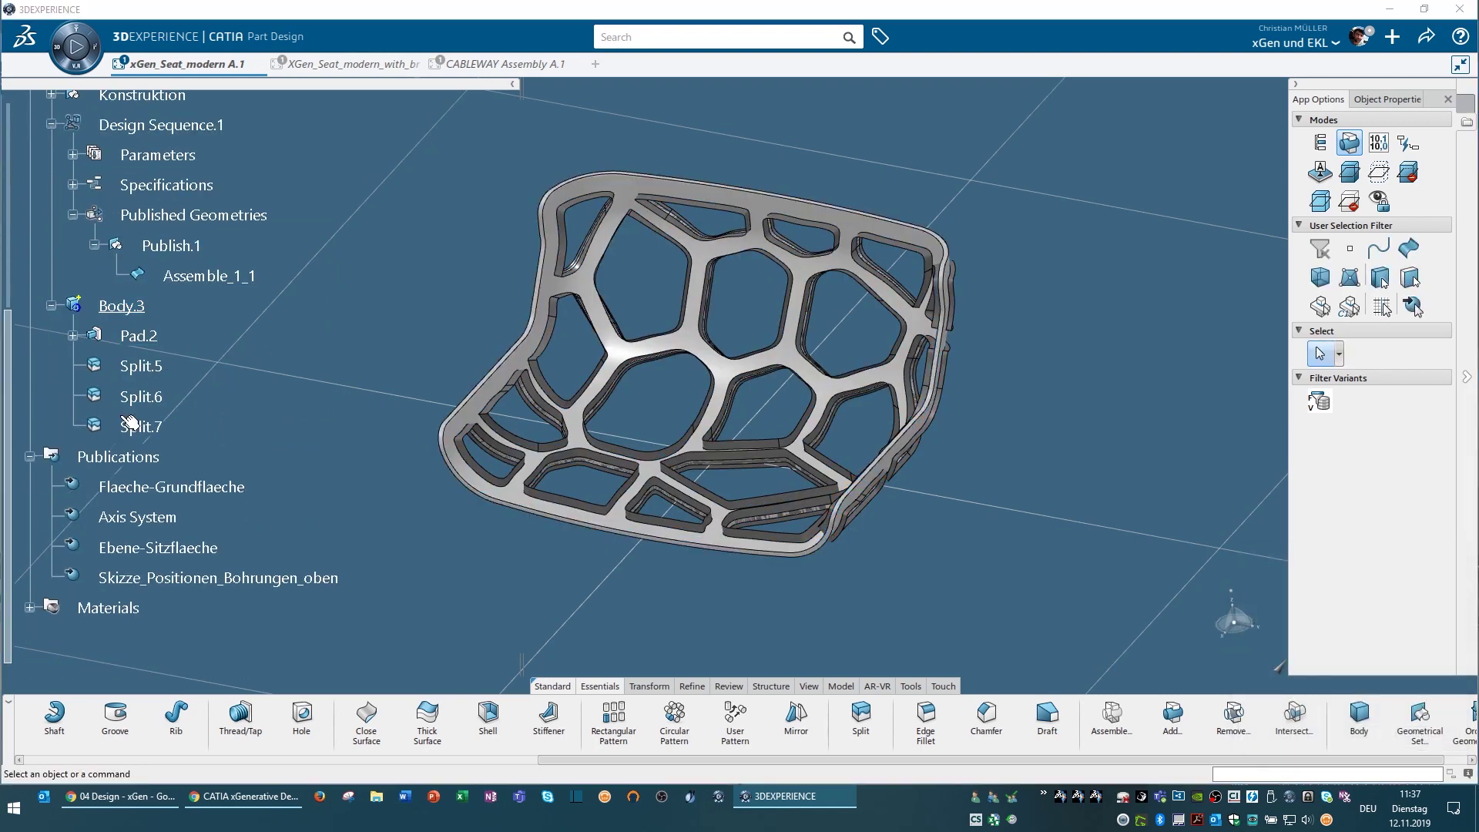
Reapply Split.7 on Body.3 and make Body.3 translucent via its graphic properties
{"action": "double_click", "coordinate": [149, 425]}
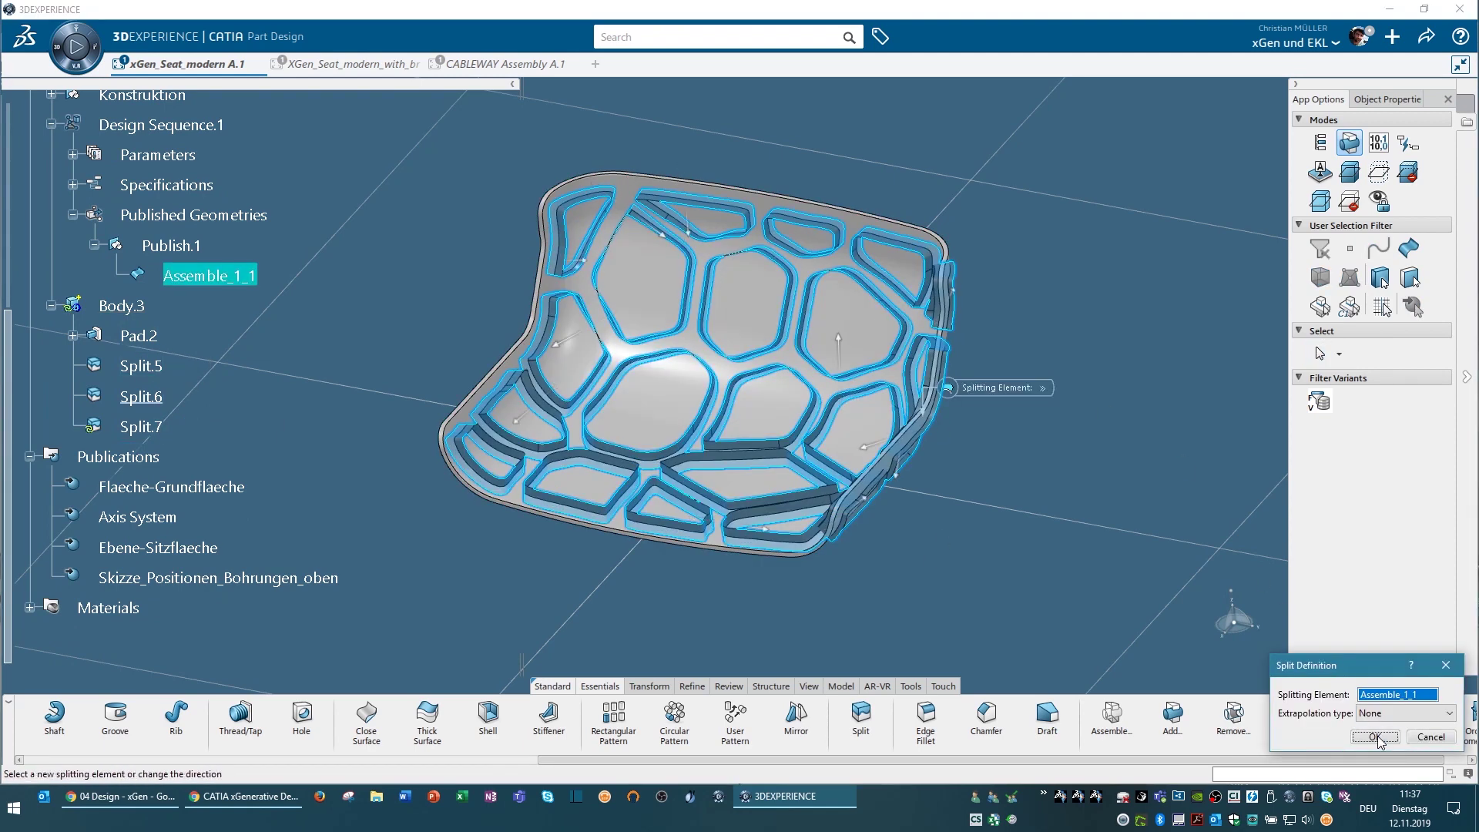
{"action": "left_click", "coordinate": [1376, 737]}
{"action": "right_click", "coordinate": [127, 309]}
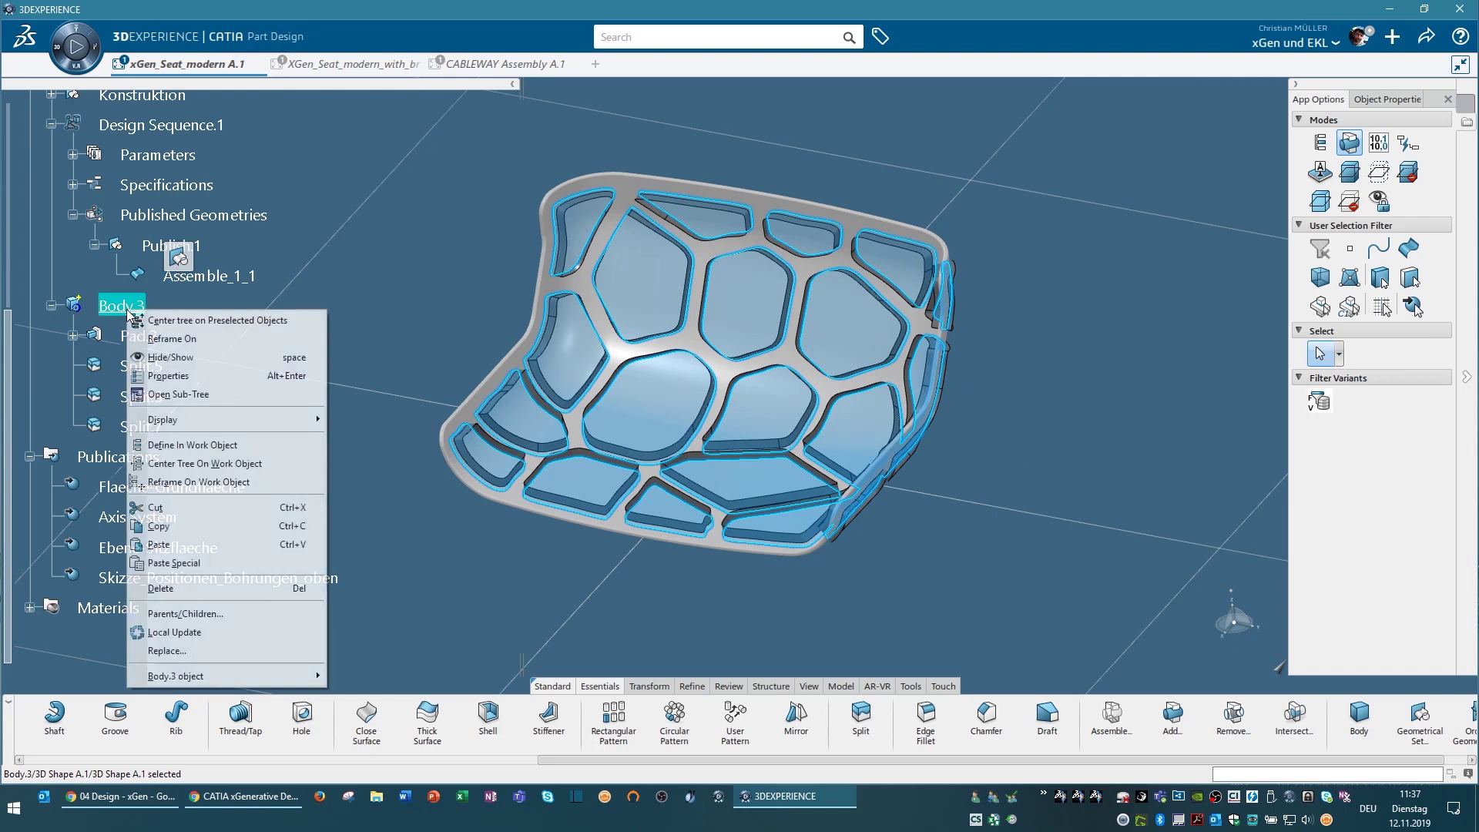
{"action": "left_click", "coordinate": [168, 375]}
{"action": "left_click", "coordinate": [840, 312]}
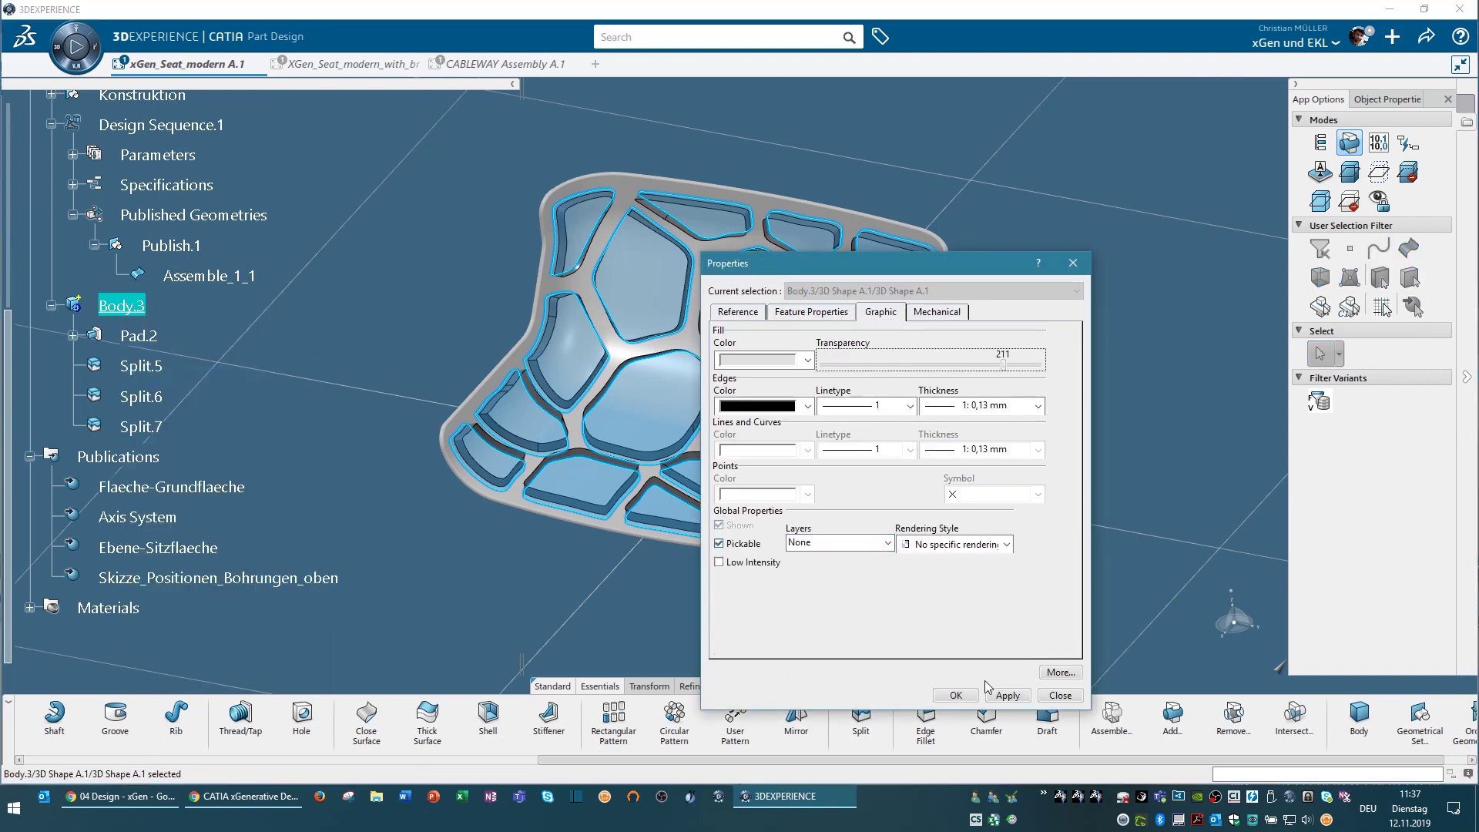
{"action": "left_click", "coordinate": [955, 694]}
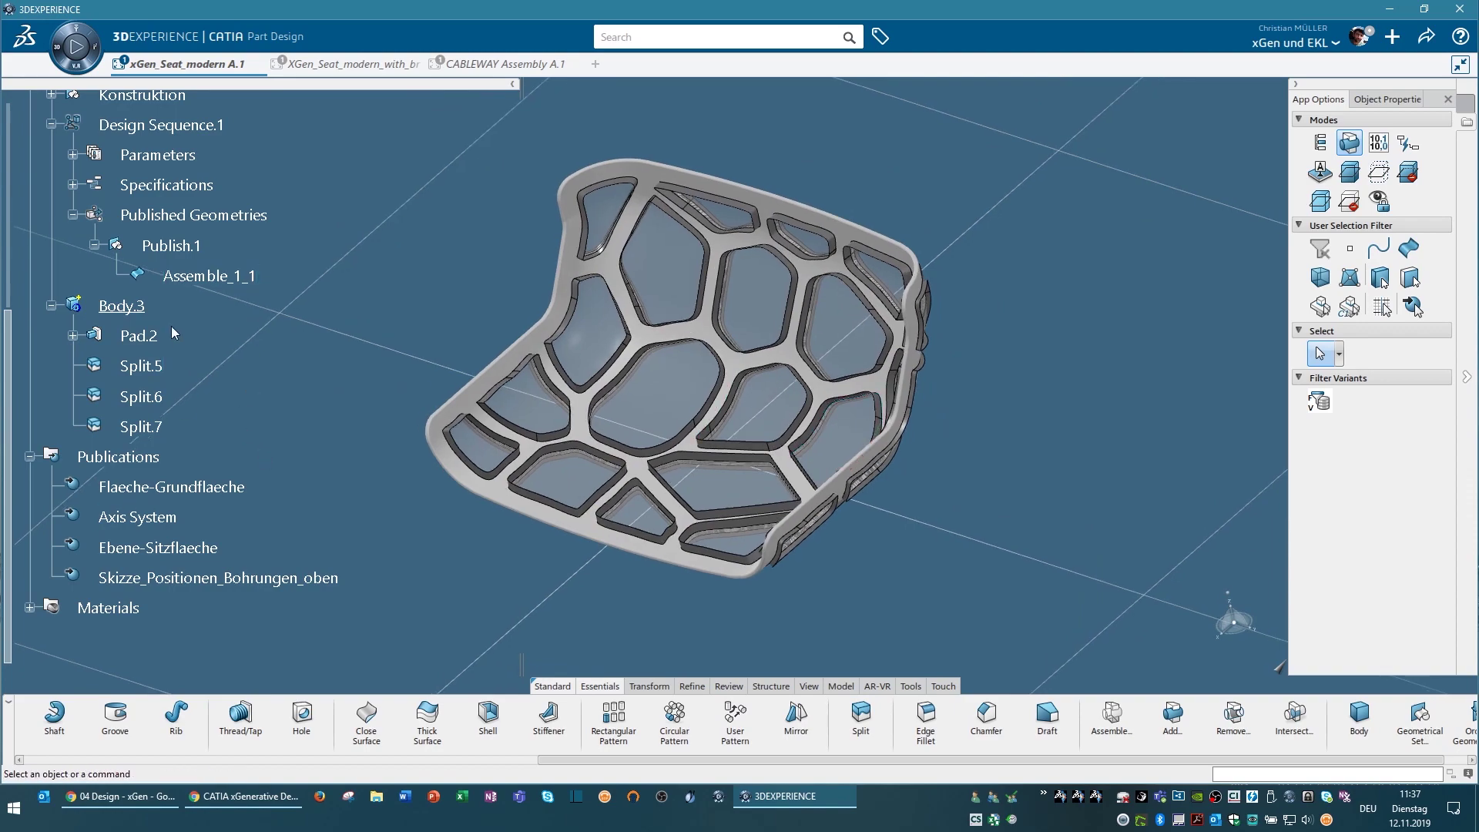
Collapse Design Sequence.1 and orbit to inspect the wood-textured lattice seat
{"action": "scroll", "coordinate": [173, 333], "scroll_direction": "up", "scroll_amount": 3}
{"action": "right_click", "coordinate": [154, 331]}
{"action": "key", "text": "Escape"}
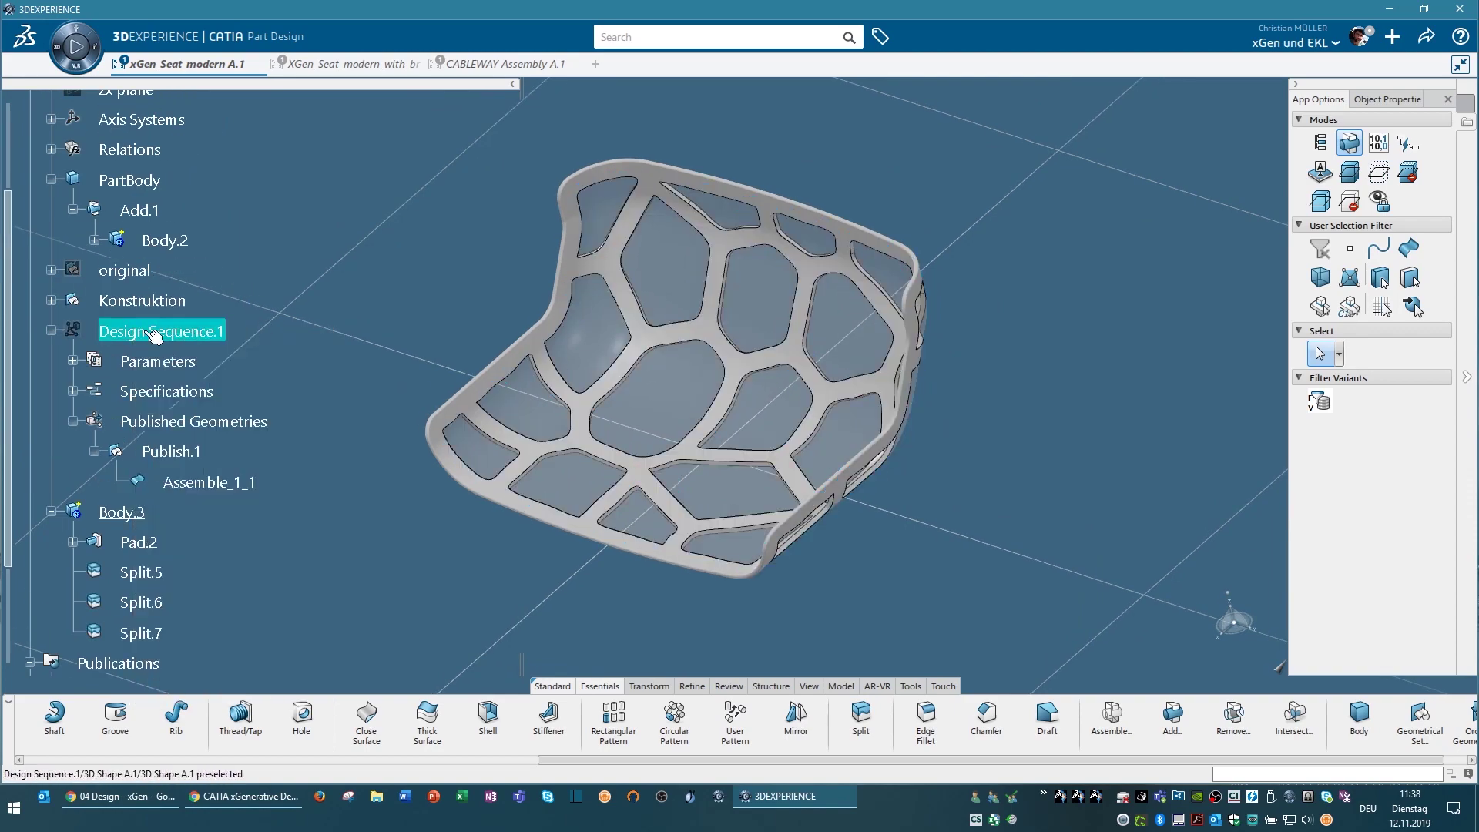
{"action": "left_click", "coordinate": [51, 329]}
{"action": "middle_click_drag", "start_coordinate": [792, 419], "coordinate": [847, 385]}
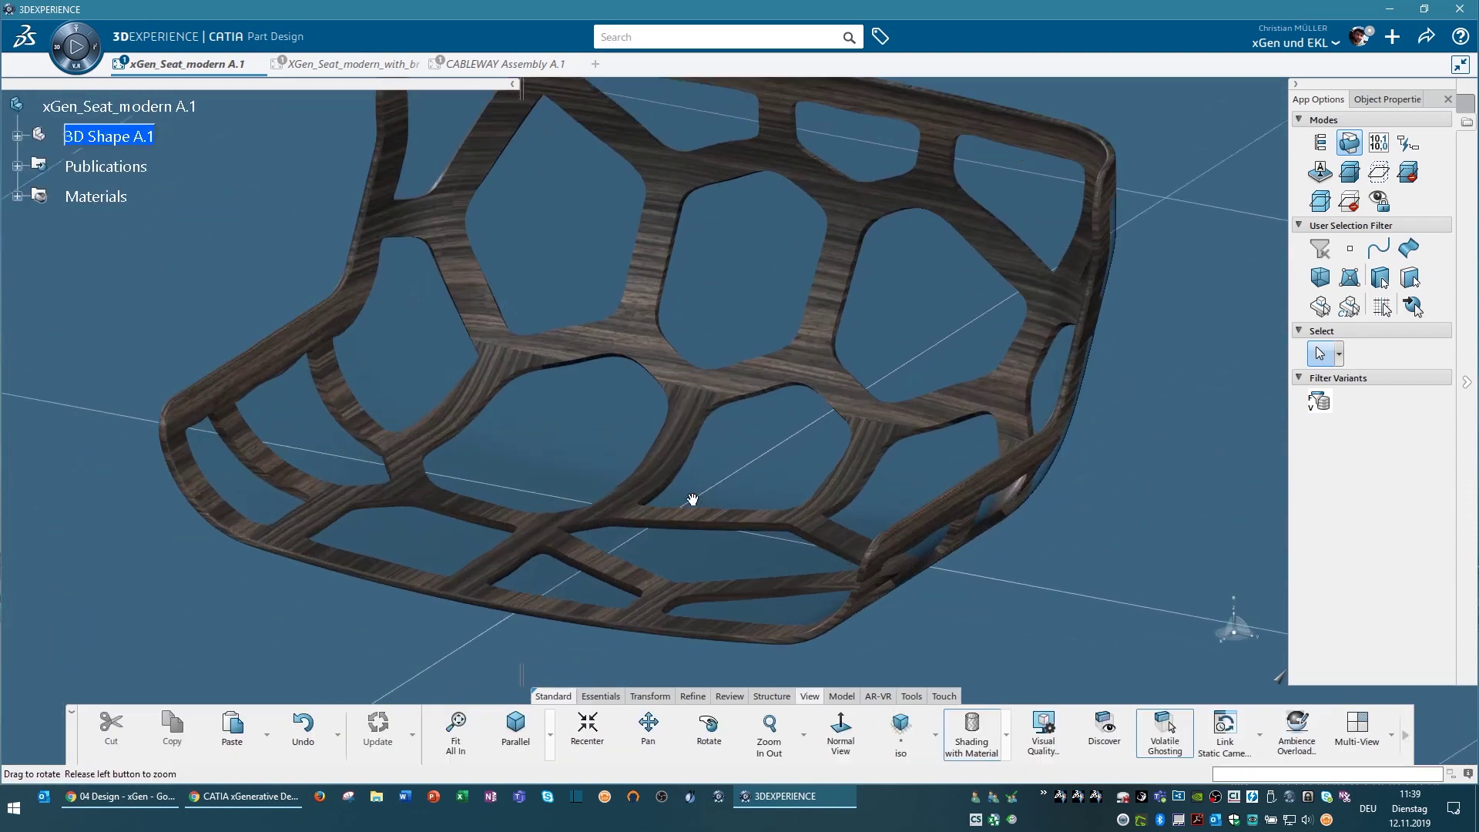
{"action": "mouse_move", "coordinate": [693, 502]}
{"action": "middle_mouse_down"}
{"action": "mouse_move", "coordinate": [654, 576]}
{"action": "mouse_move", "coordinate": [697, 616]}
{"action": "middle_mouse_up"}
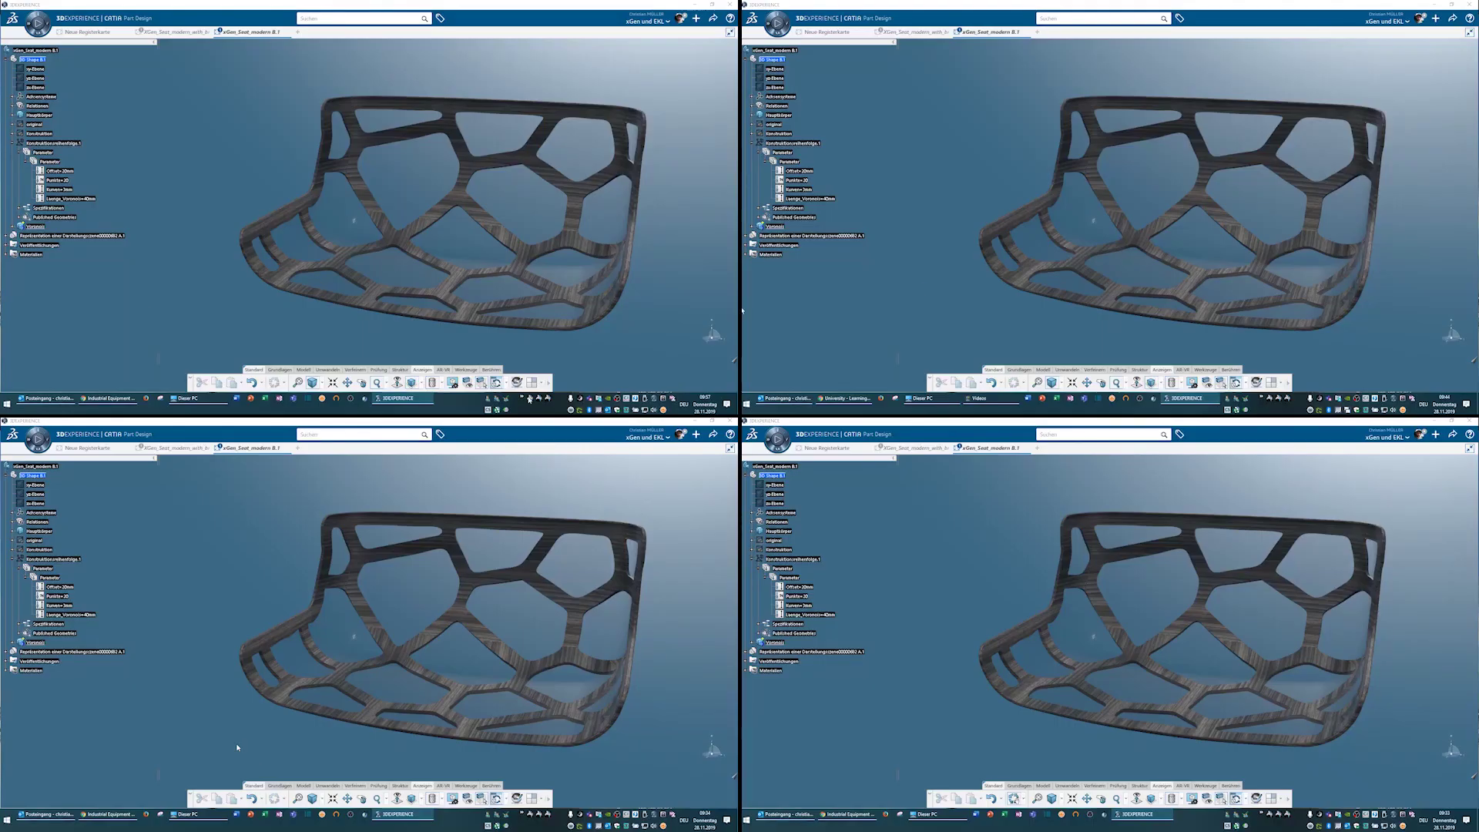